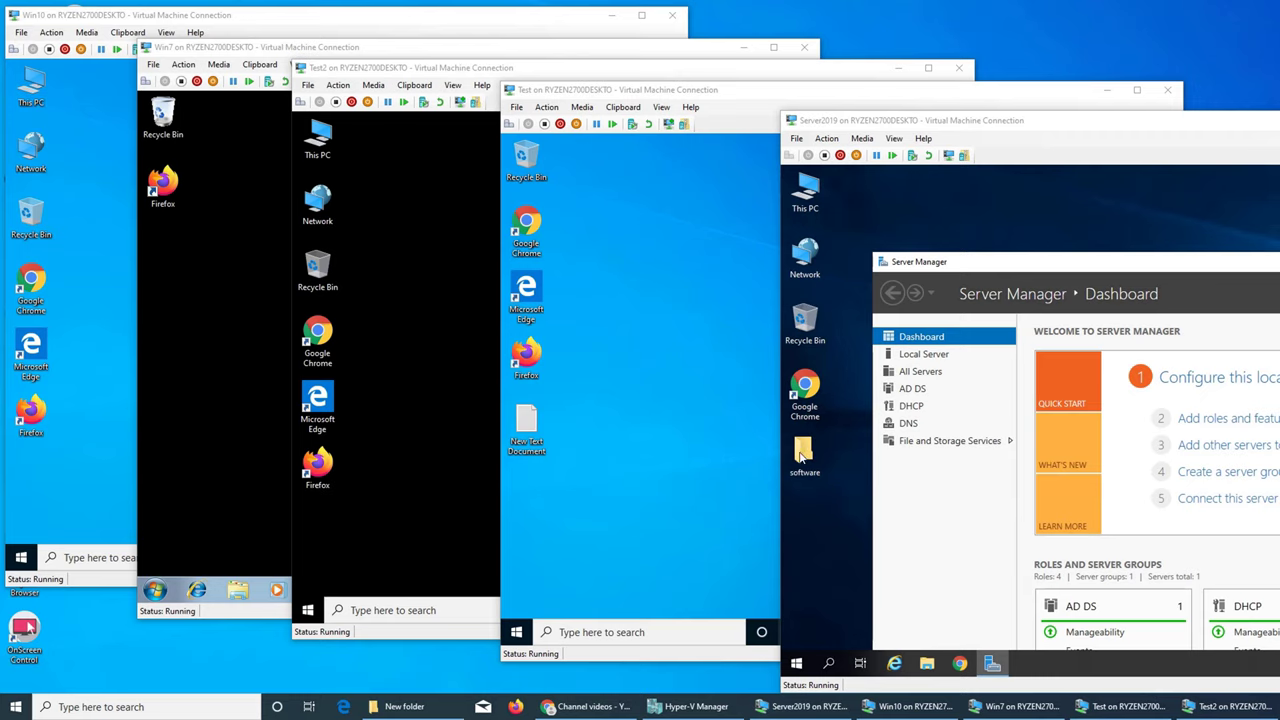
Open File Explorer on the Server2019 VM and go to the Downloads folder
{"action": "left_click", "coordinate": [872, 216]}
{"action": "key", "text": "super+e"}
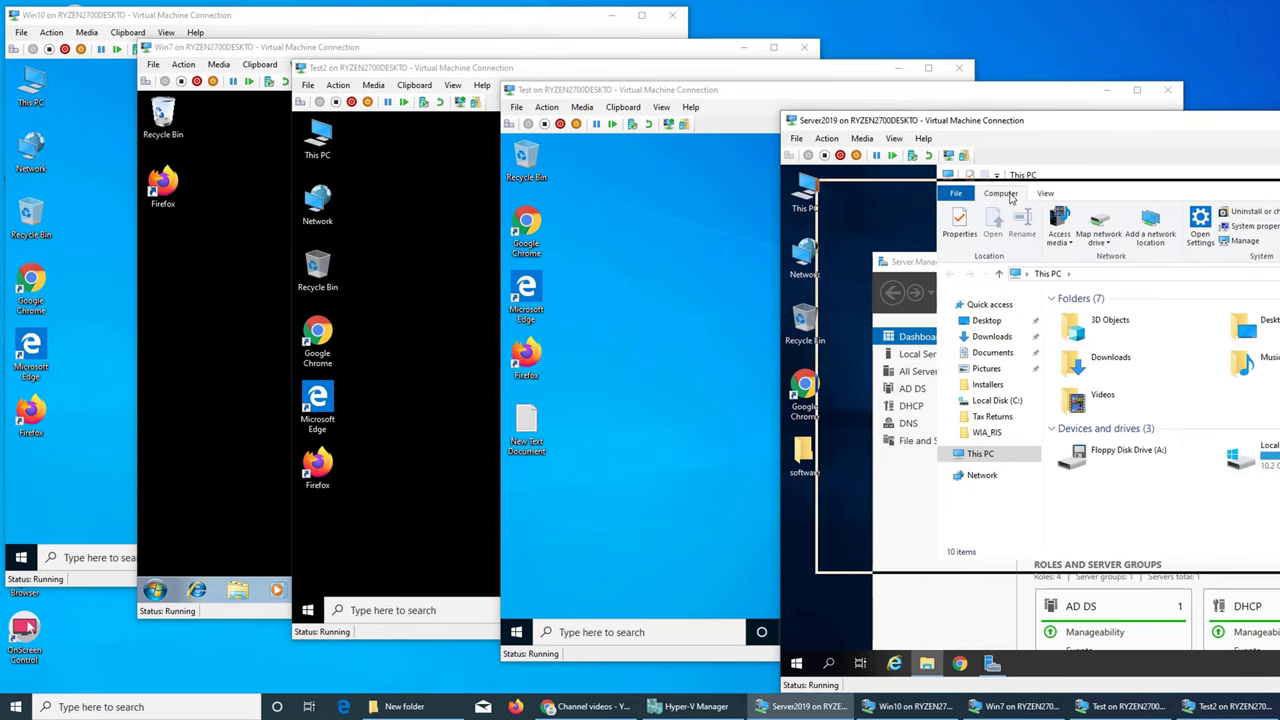
{"action": "left_click_drag", "start_coordinate": [1098, 129], "coordinate": [697, 126]}
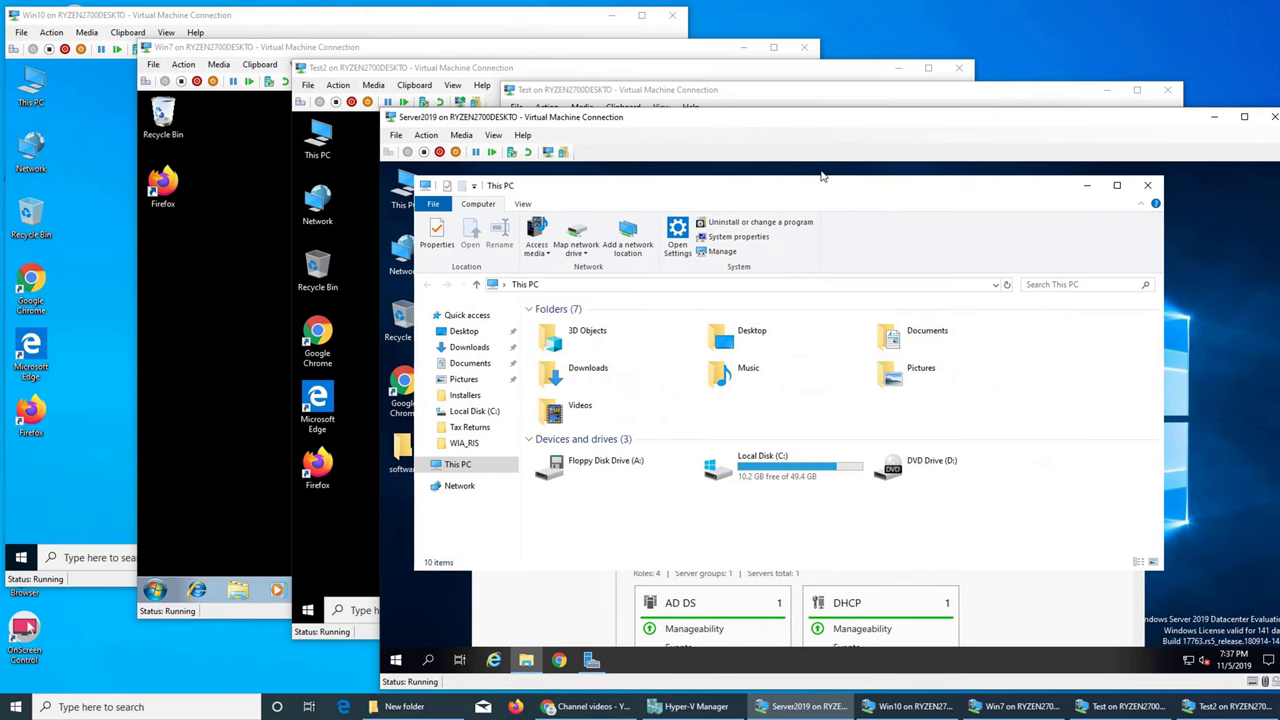
{"action": "left_click_drag", "start_coordinate": [873, 122], "coordinate": [850, 115]}
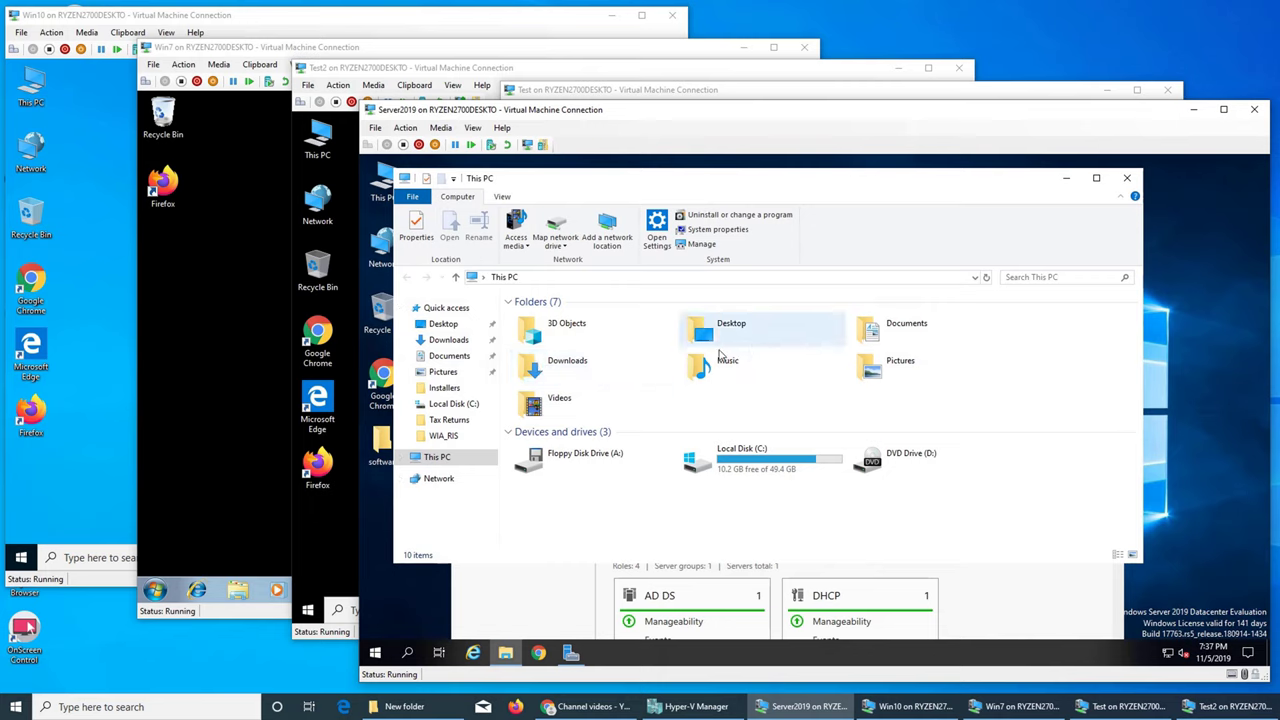
{"action": "double_click", "coordinate": [580, 362]}
Run the Spiceworks installer, then minimize Explorer and Server Manager to clear the desktop
{"action": "double_click", "coordinate": [541, 403]}
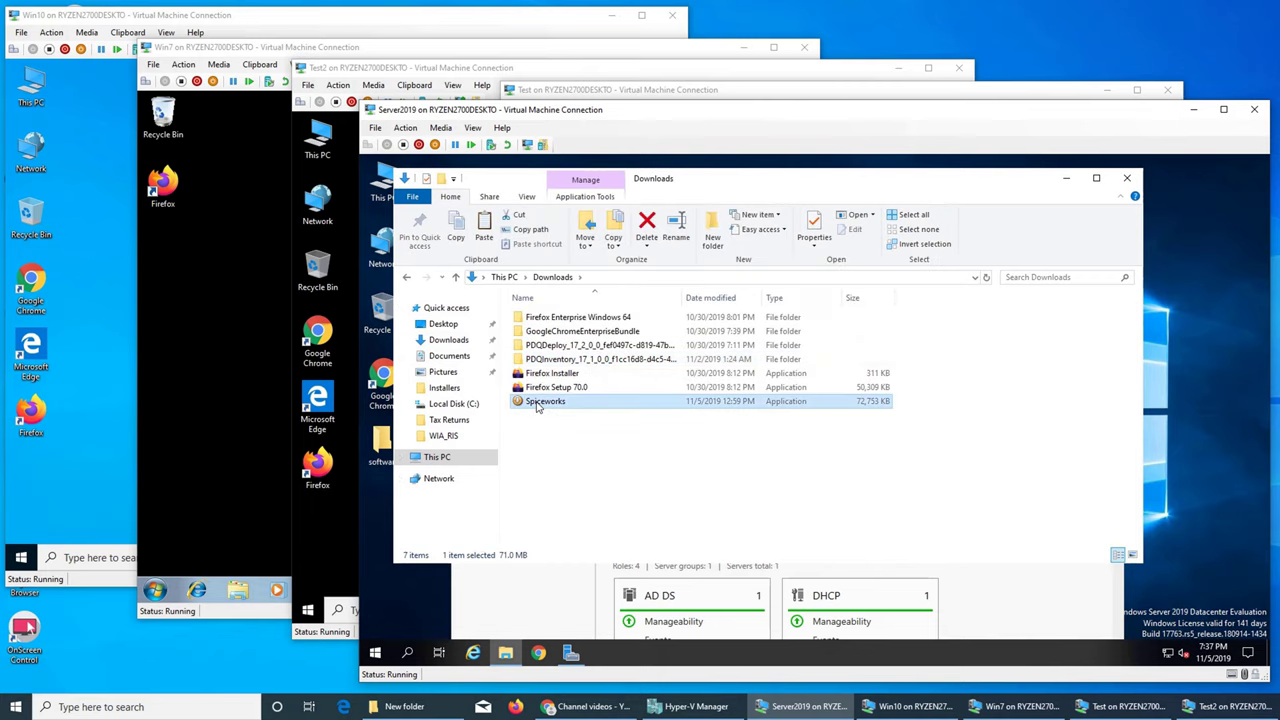
{"action": "left_click", "coordinate": [1066, 180]}
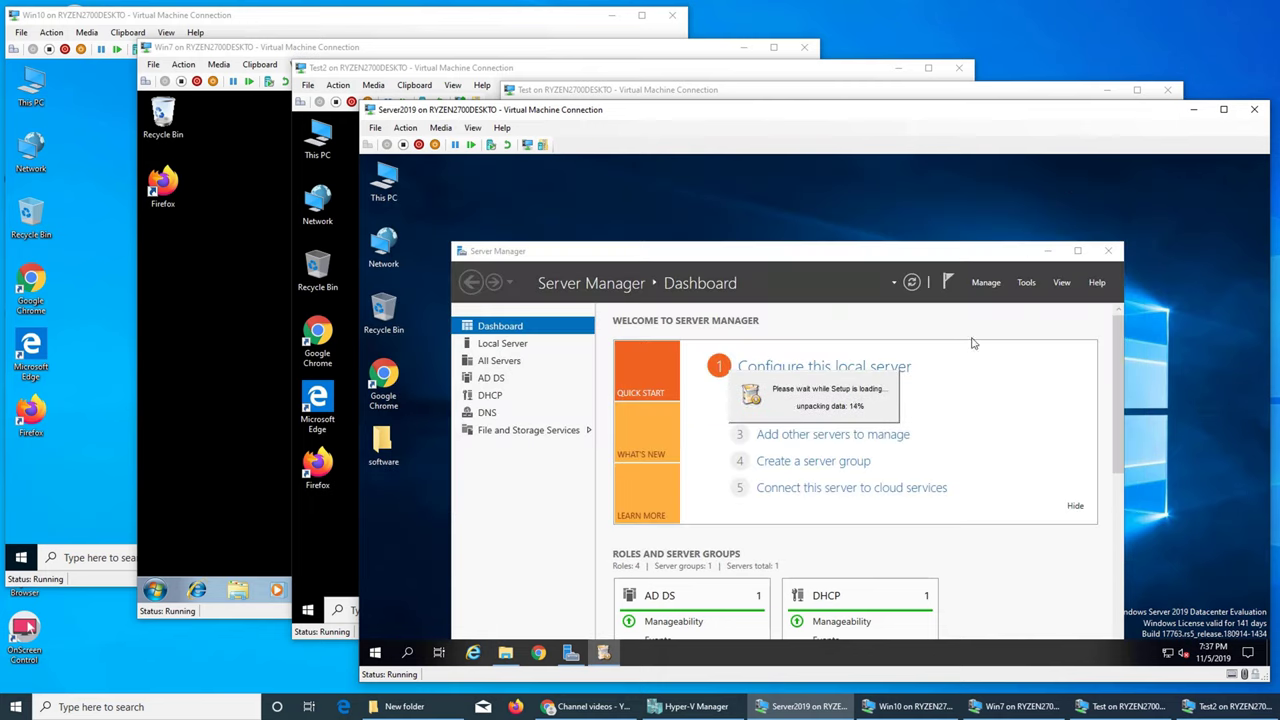
{"action": "left_click", "coordinate": [1047, 251]}
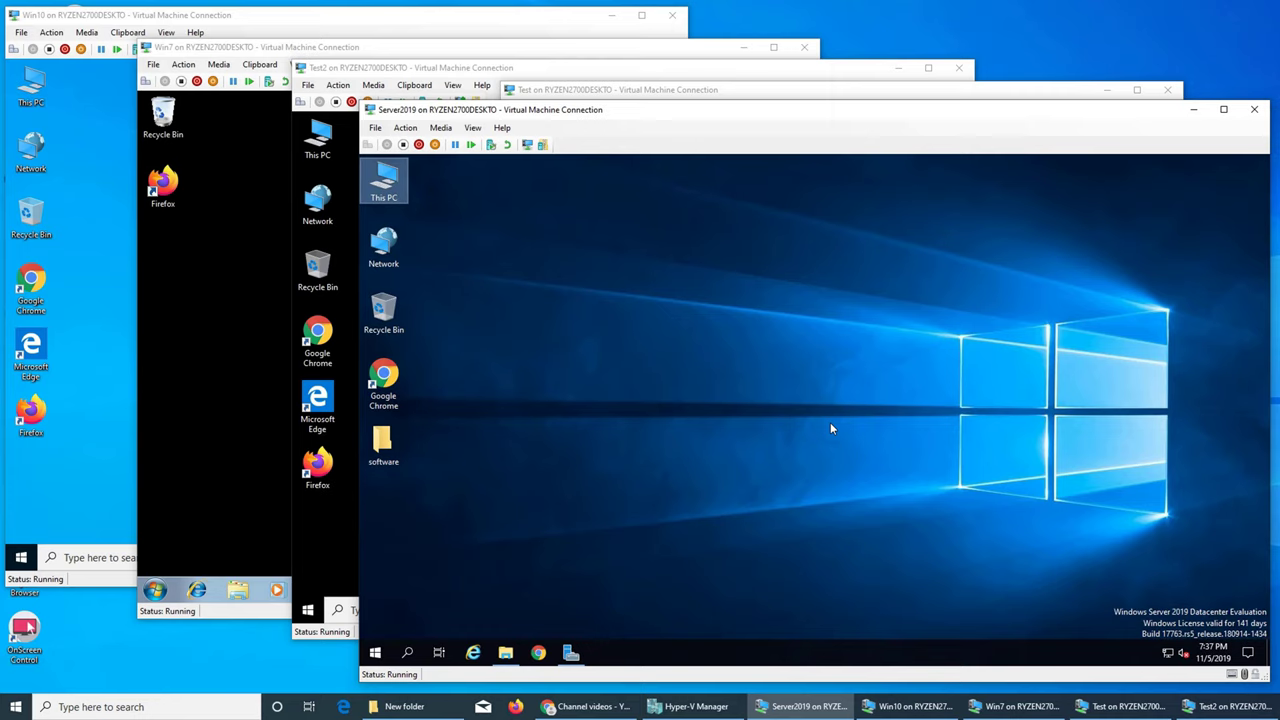
{"action": "left_click", "coordinate": [830, 423]}
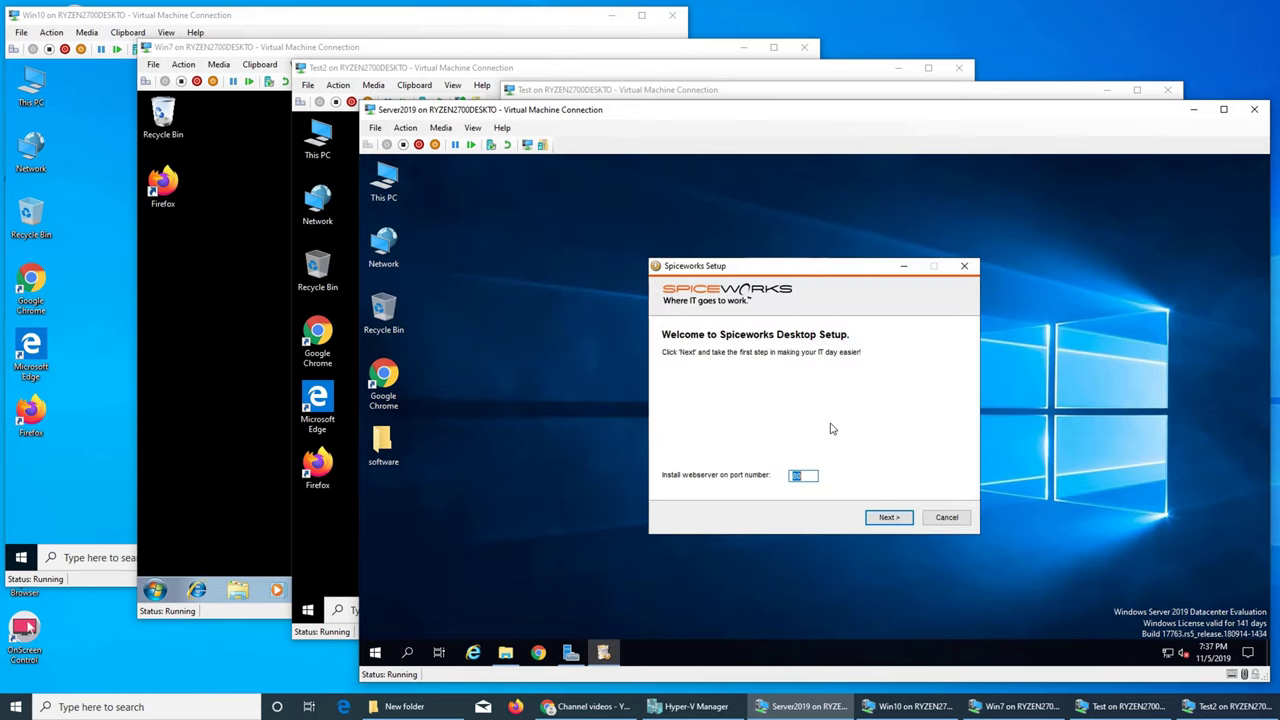
Install Spiceworks on port 80 with NMap and WinPCap into C:\Program Files (x86)\Spiceworks
{"action": "left_click", "coordinate": [806, 477]}
{"action": "left_click", "coordinate": [888, 520]}
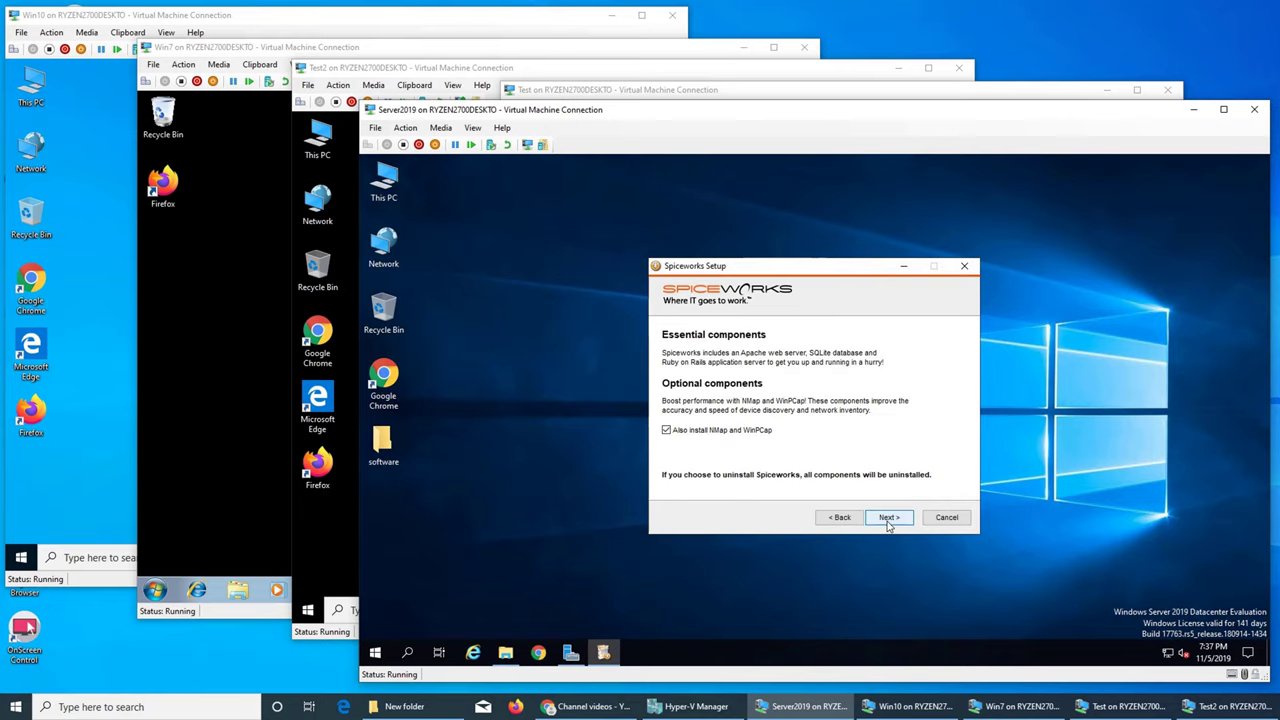
{"action": "left_click", "coordinate": [887, 520]}
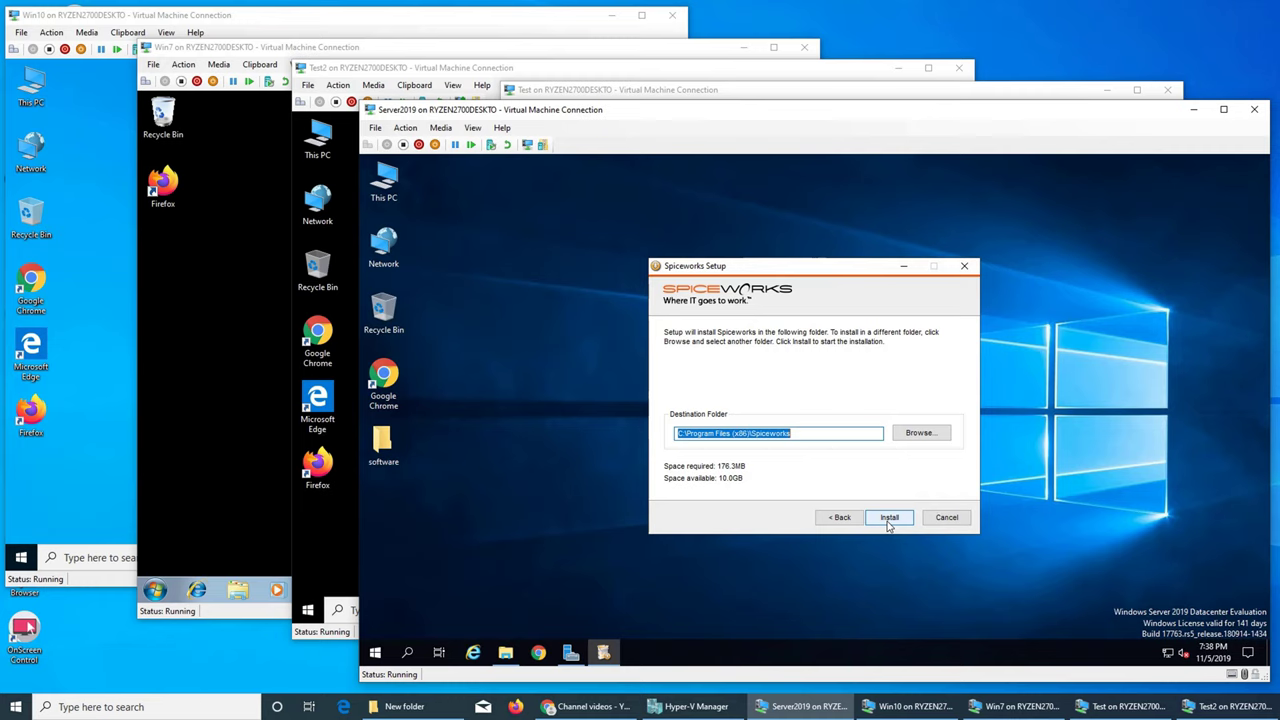
{"action": "left_click", "coordinate": [888, 519]}
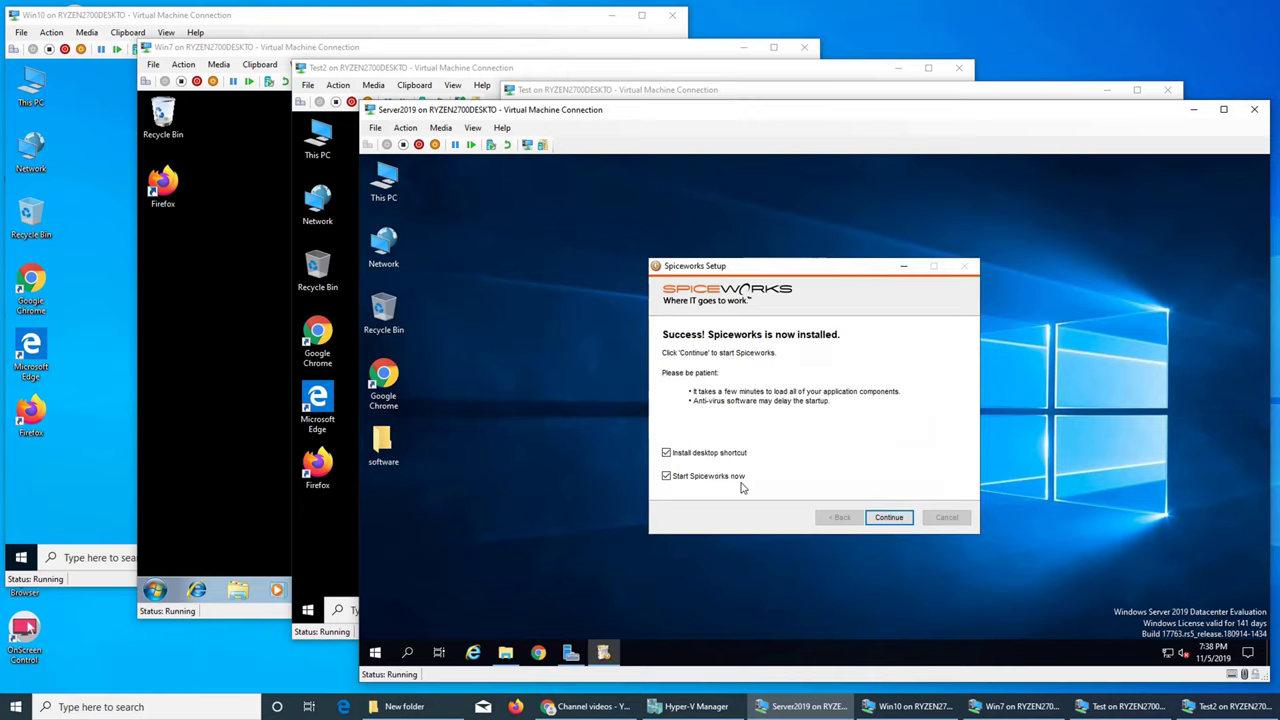
Finish Spiceworks Setup so Chrome opens the Spiceworks sign-in page
{"action": "left_click", "coordinate": [886, 518]}
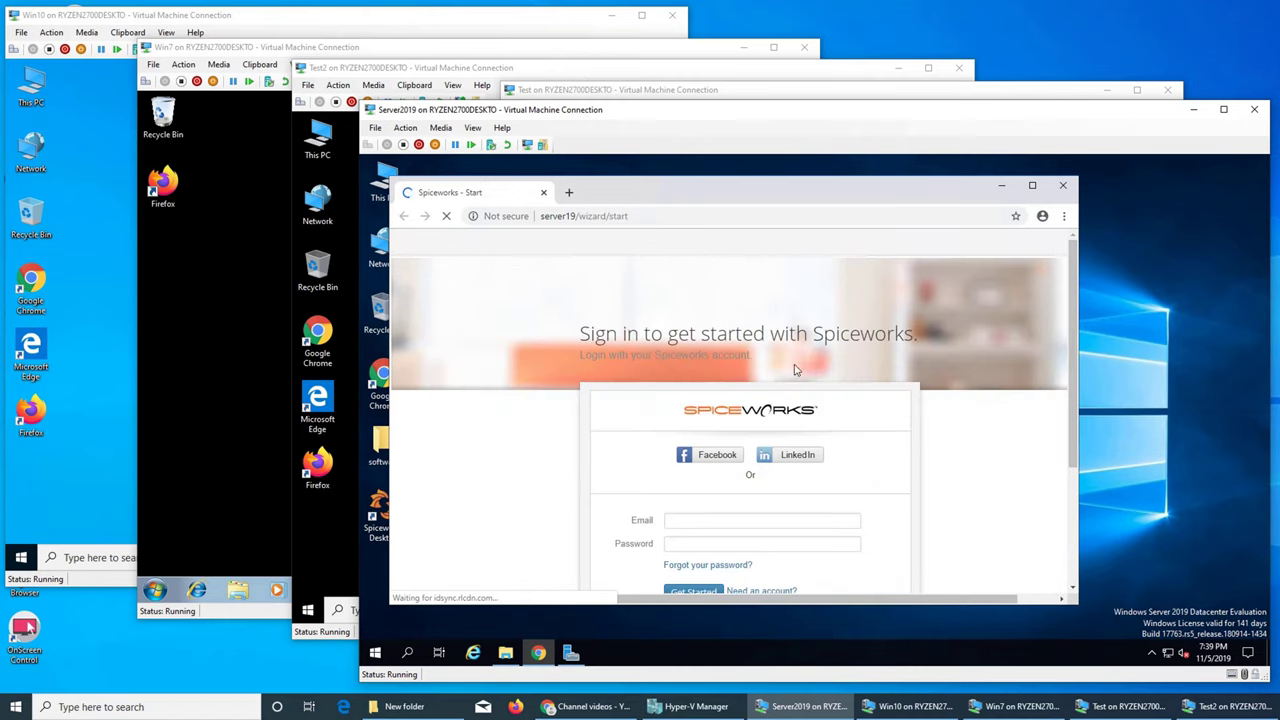
Maximize Chrome and sign in with the account email and password, retrying after the error
{"action": "double_click", "coordinate": [722, 188]}
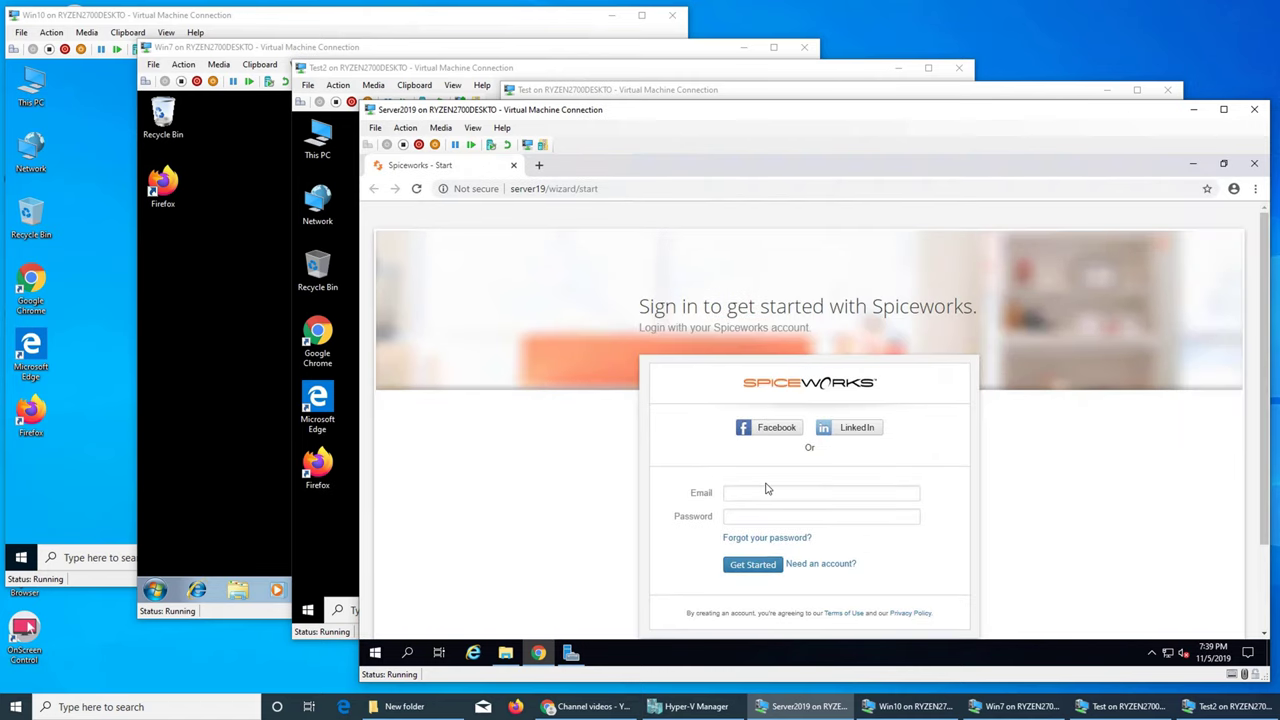
{"action": "left_click", "coordinate": [770, 493]}
{"action": "left_click", "coordinate": [776, 517]}
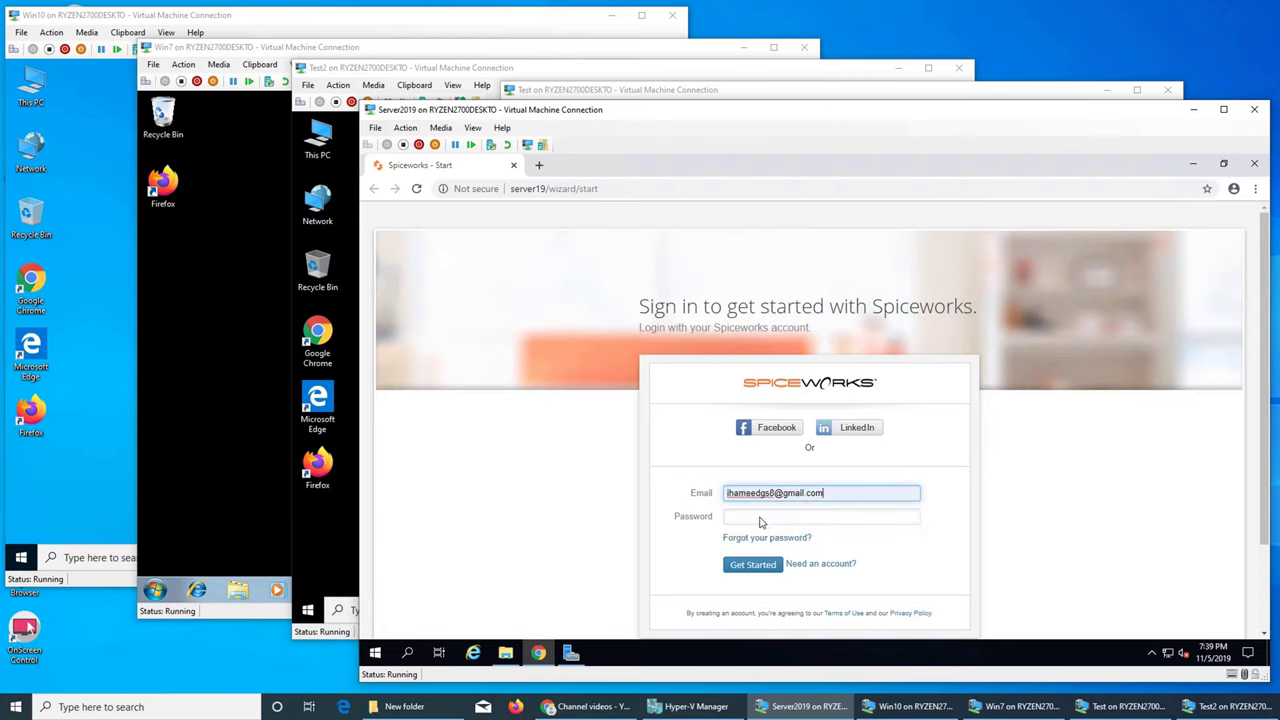
{"action": "left_click", "coordinate": [760, 518]}
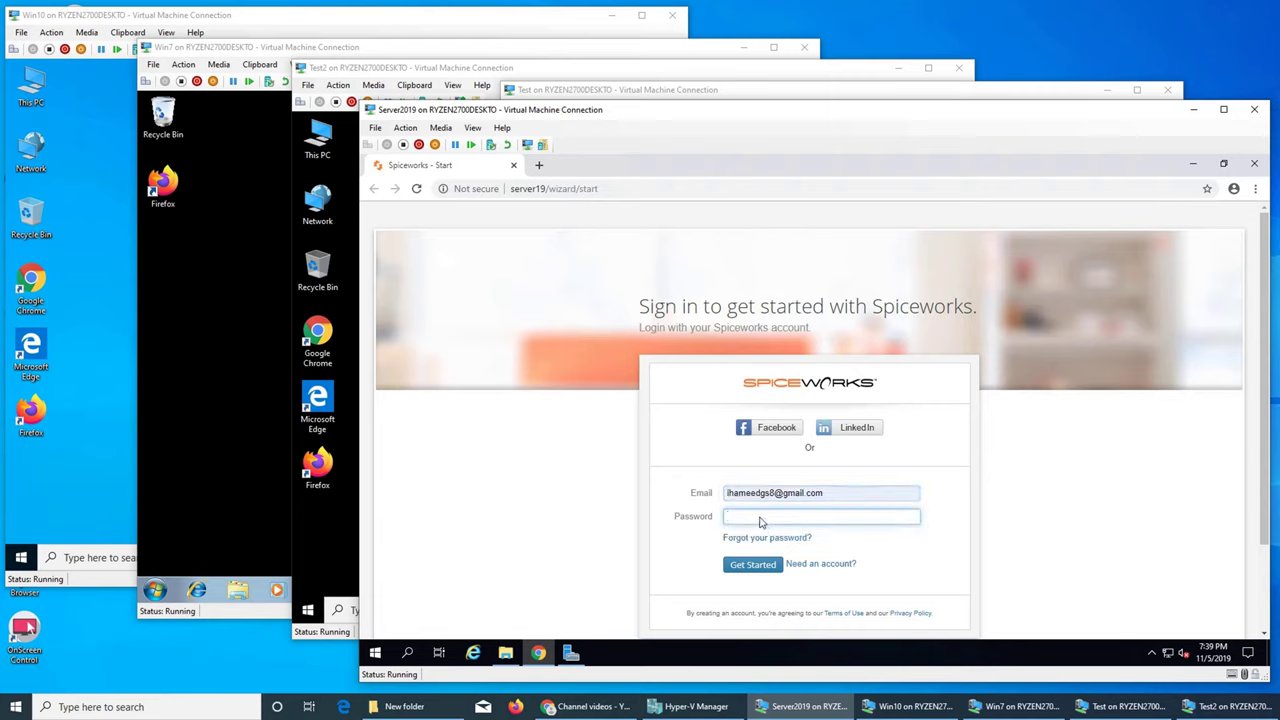
{"action": "type", "text": "•••••••••"}
{"action": "key", "text": "Return"}
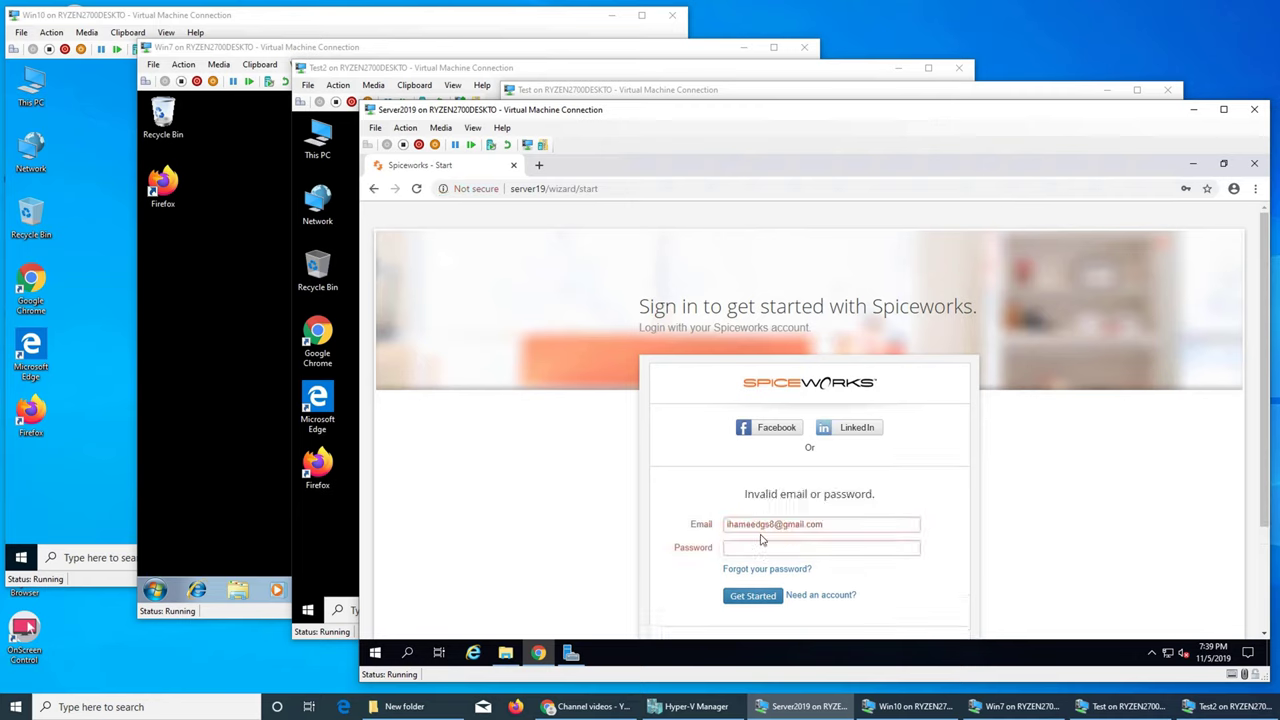
{"action": "left_click", "coordinate": [757, 552]}
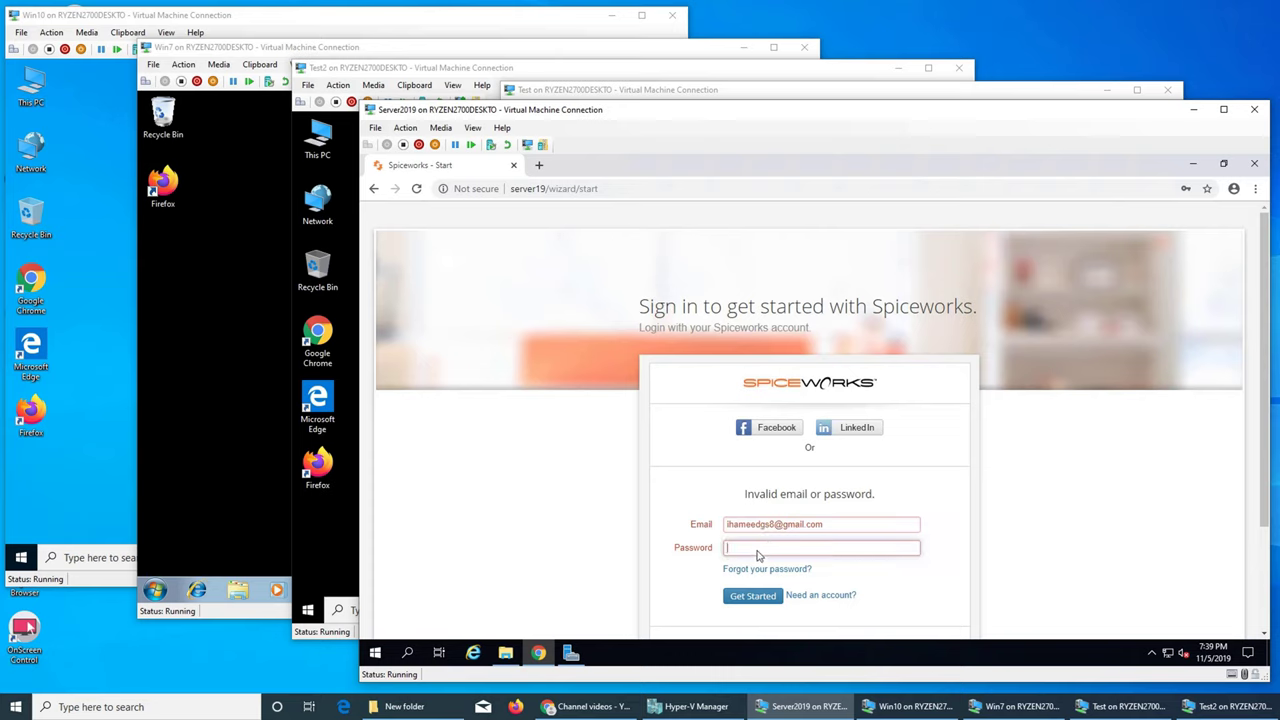
{"action": "type", "text": "••••••••••"}
{"action": "key", "text": "Return"}
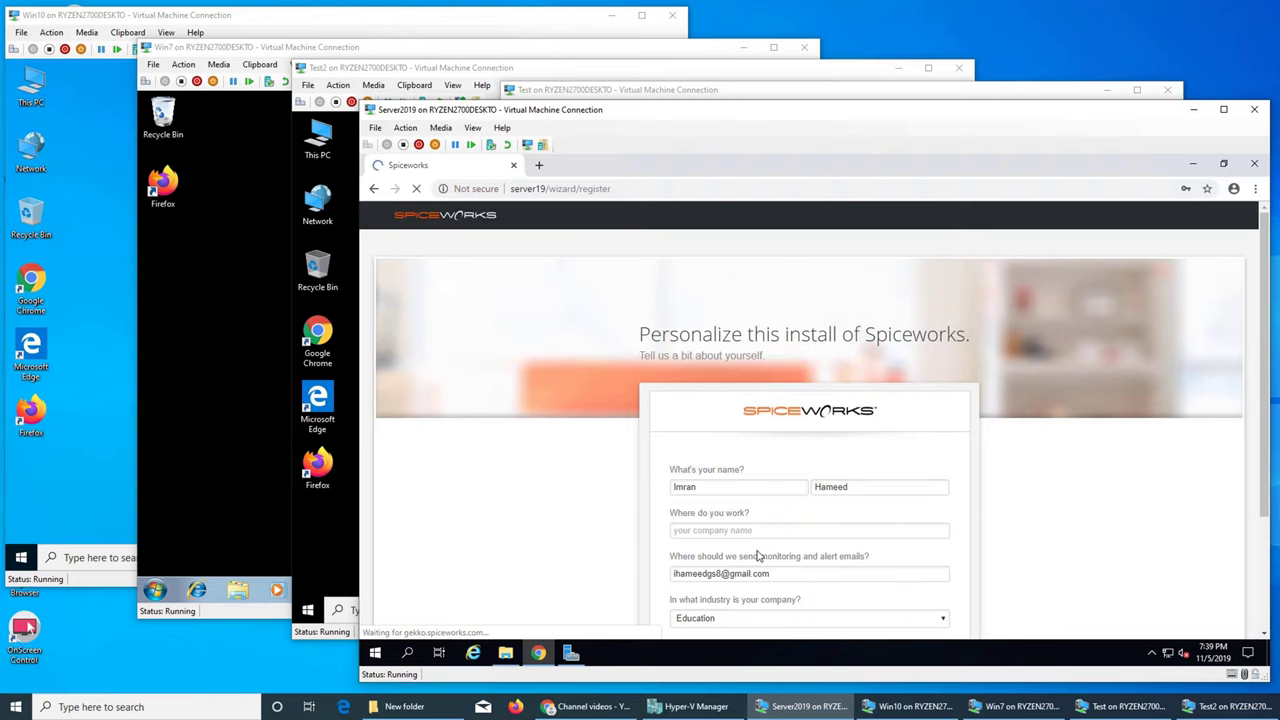
Save the password in Chrome and save personalization with the suggested company name
{"action": "scroll", "coordinate": [940, 519], "scroll_direction": "down", "scroll_amount": 2}
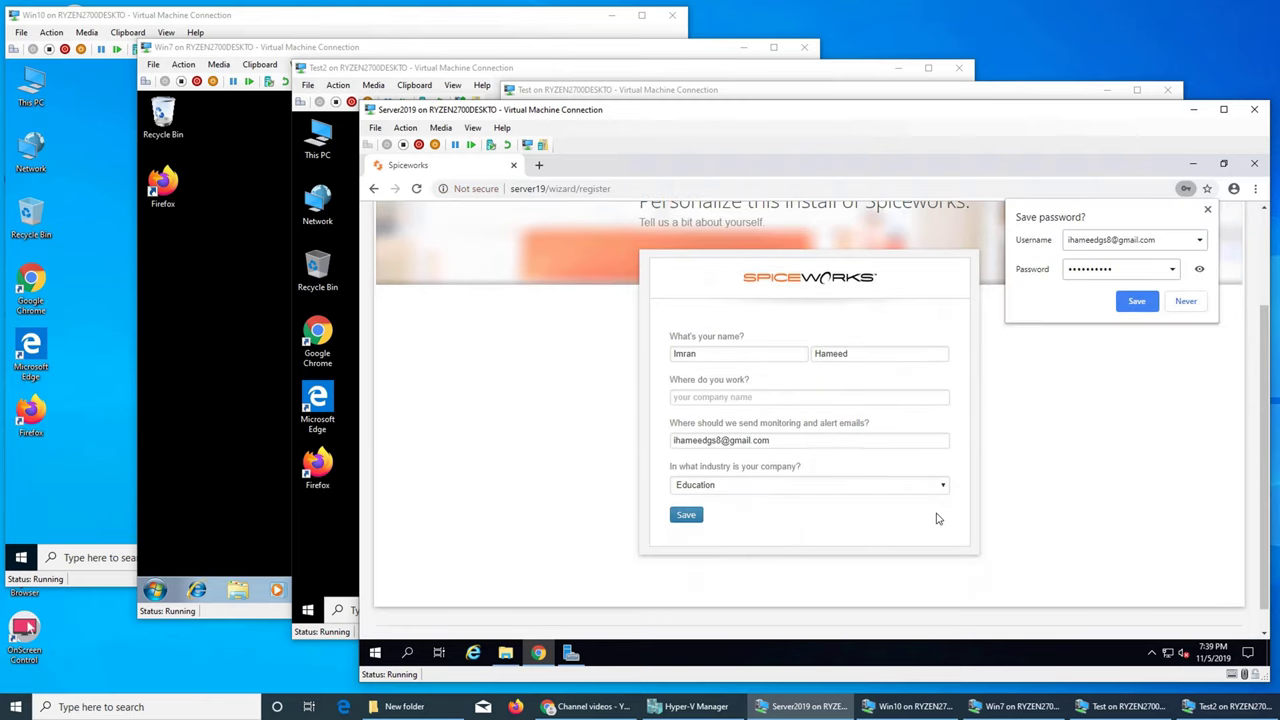
{"action": "left_click", "coordinate": [1138, 303]}
{"action": "left_click", "coordinate": [802, 404]}
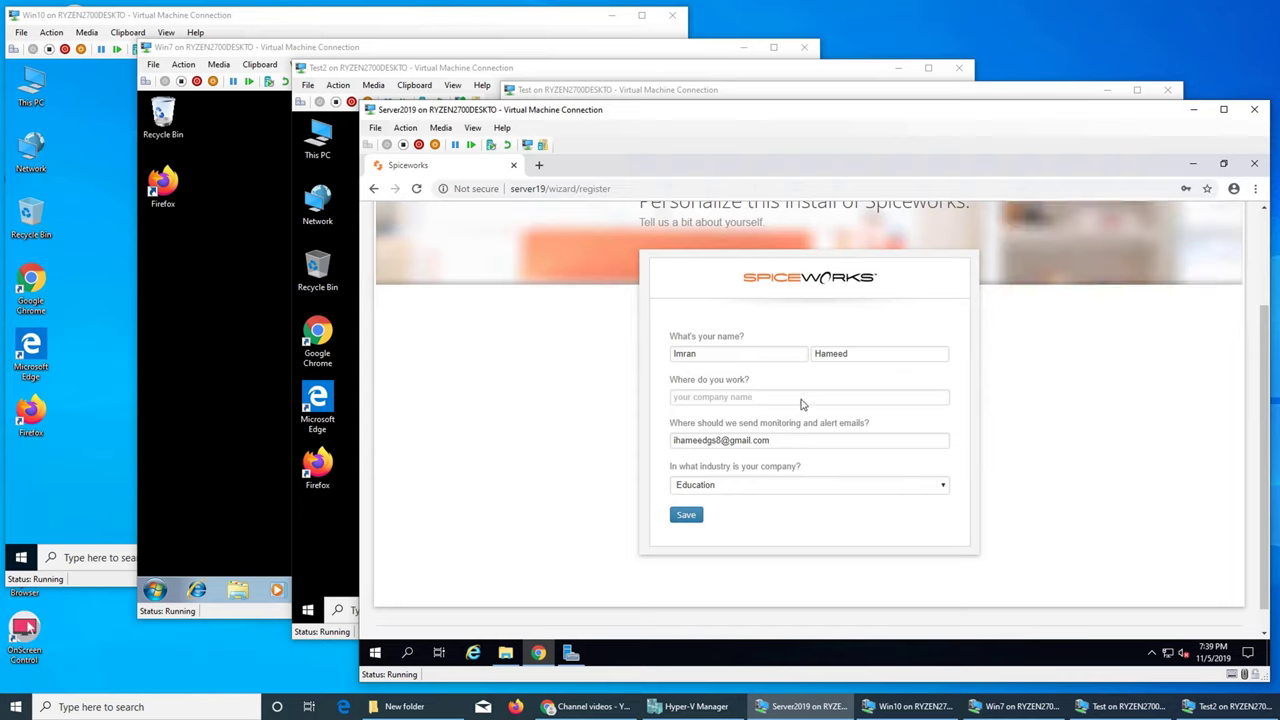
{"action": "left_click", "coordinate": [798, 422]}
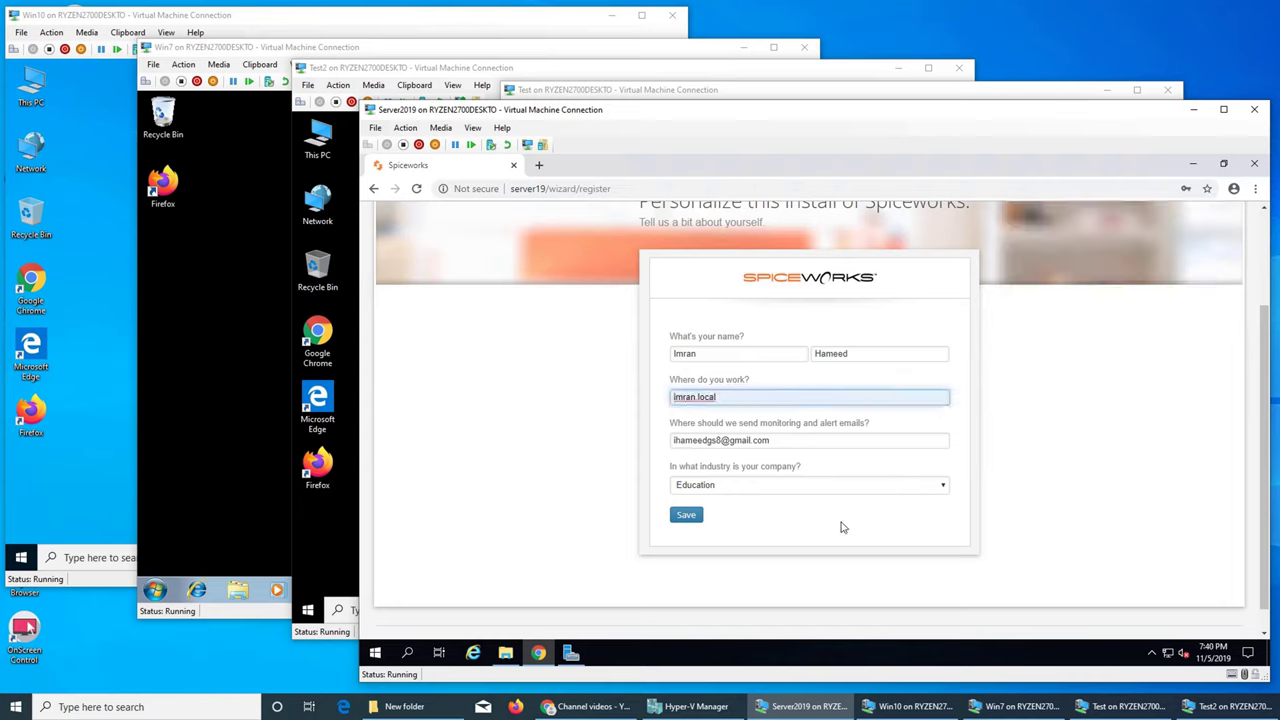
{"action": "left_click", "coordinate": [685, 516]}
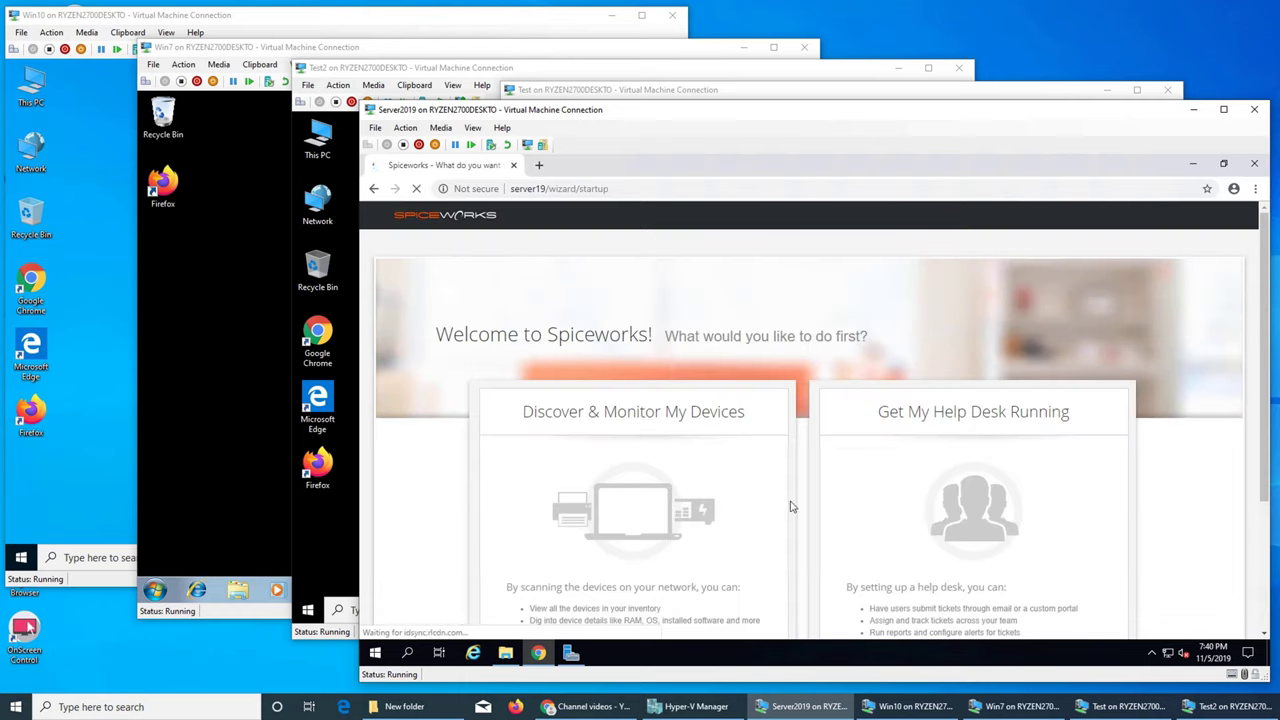
Choose to discover devices, mark no Mac/Linux credentials, and enter Windows domain administrator credentials
{"action": "scroll", "coordinate": [790, 503], "scroll_direction": "down", "scroll_amount": 1}
{"action": "left_click", "coordinate": [622, 350]}
{"action": "scroll", "coordinate": [800, 375], "scroll_direction": "down", "scroll_amount": 1}
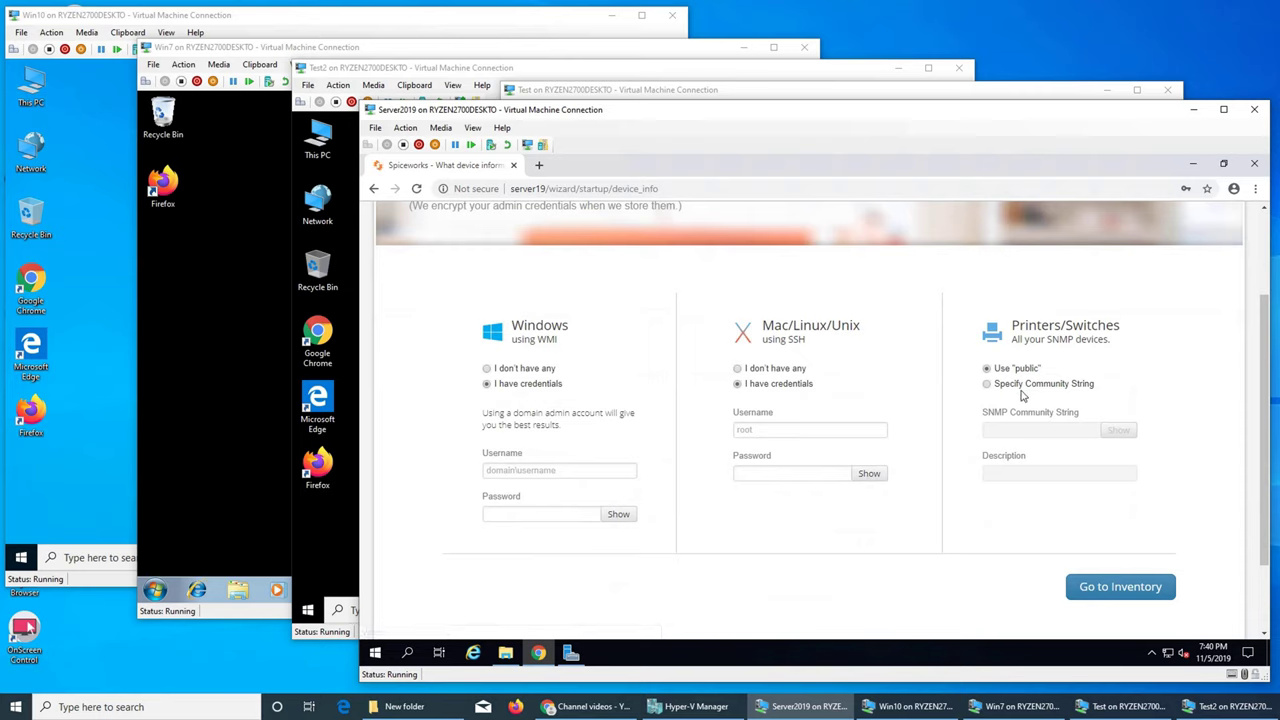
{"action": "left_click", "coordinate": [768, 369]}
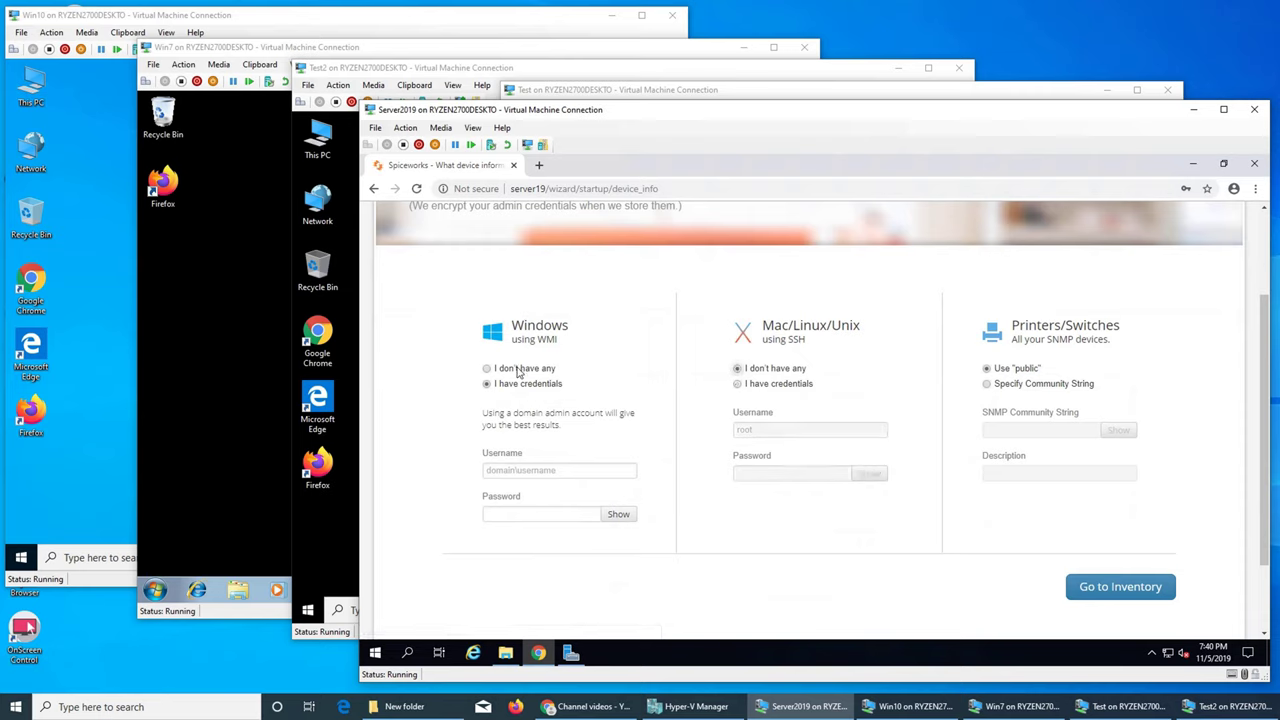
{"action": "left_click", "coordinate": [549, 470]}
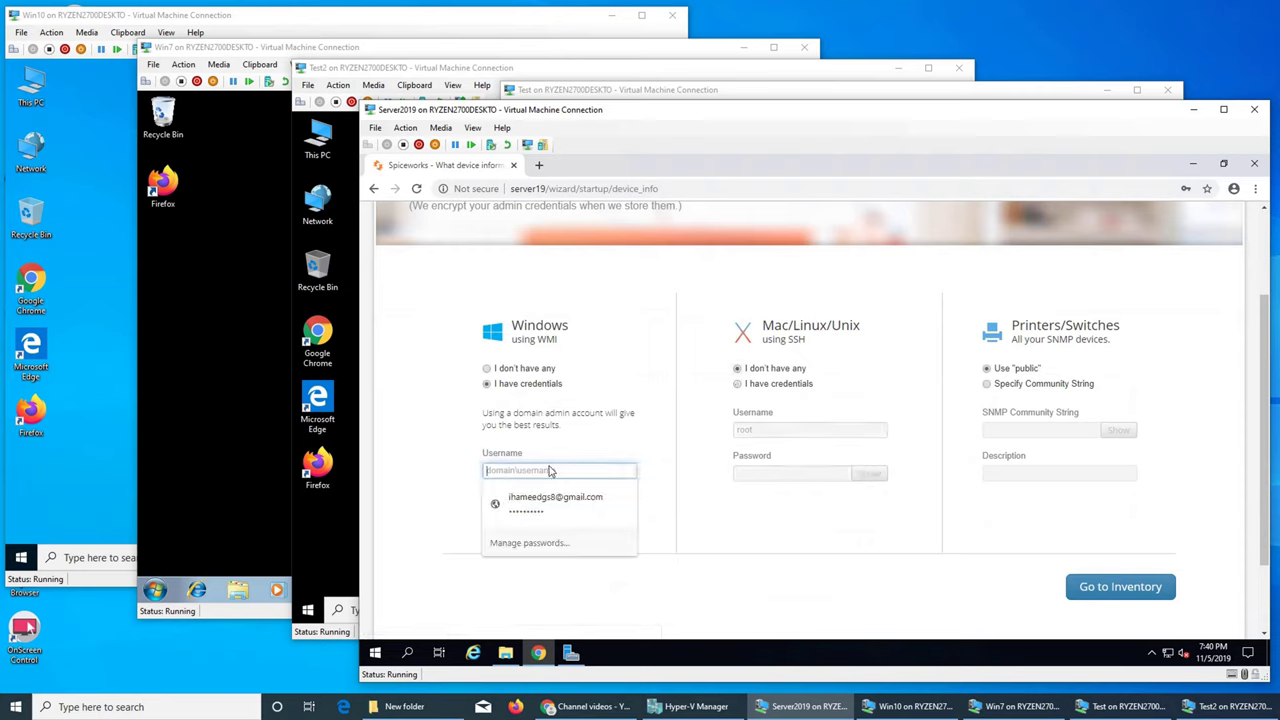
{"action": "type", "text": "imran.local/admi"}
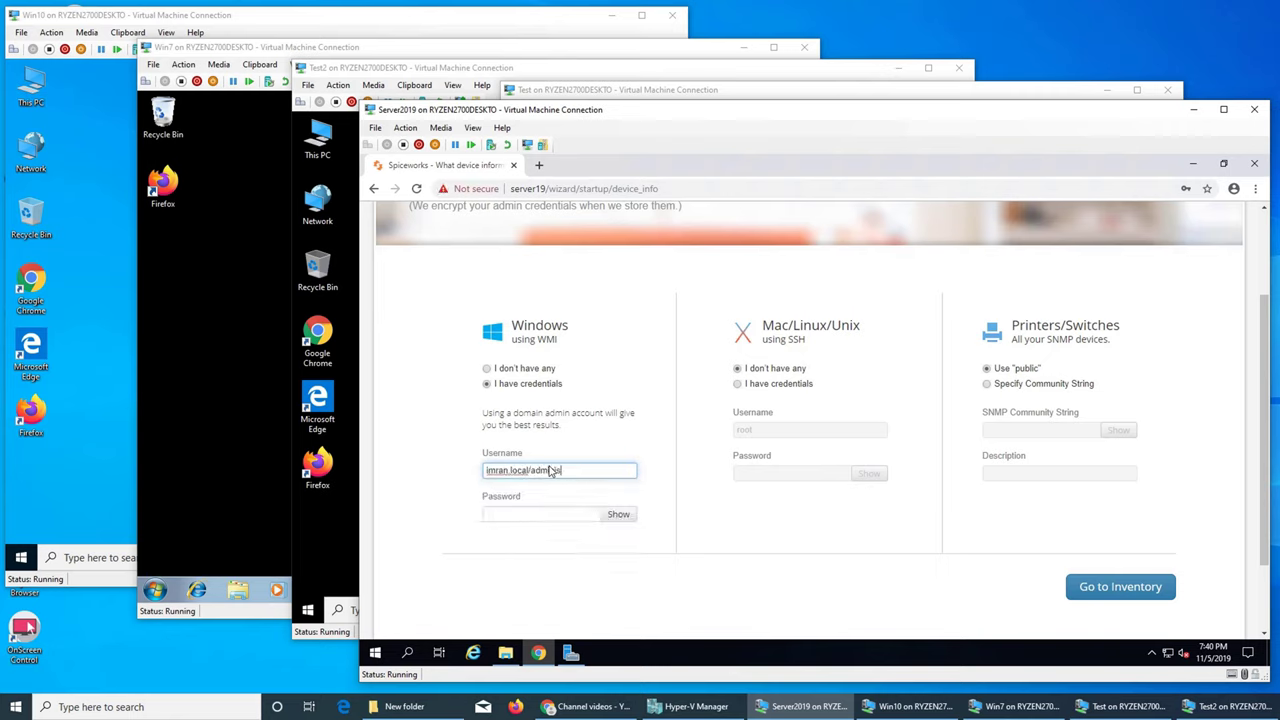
{"action": "type", "text": "nistrator"}
{"action": "key", "text": "Tab"}
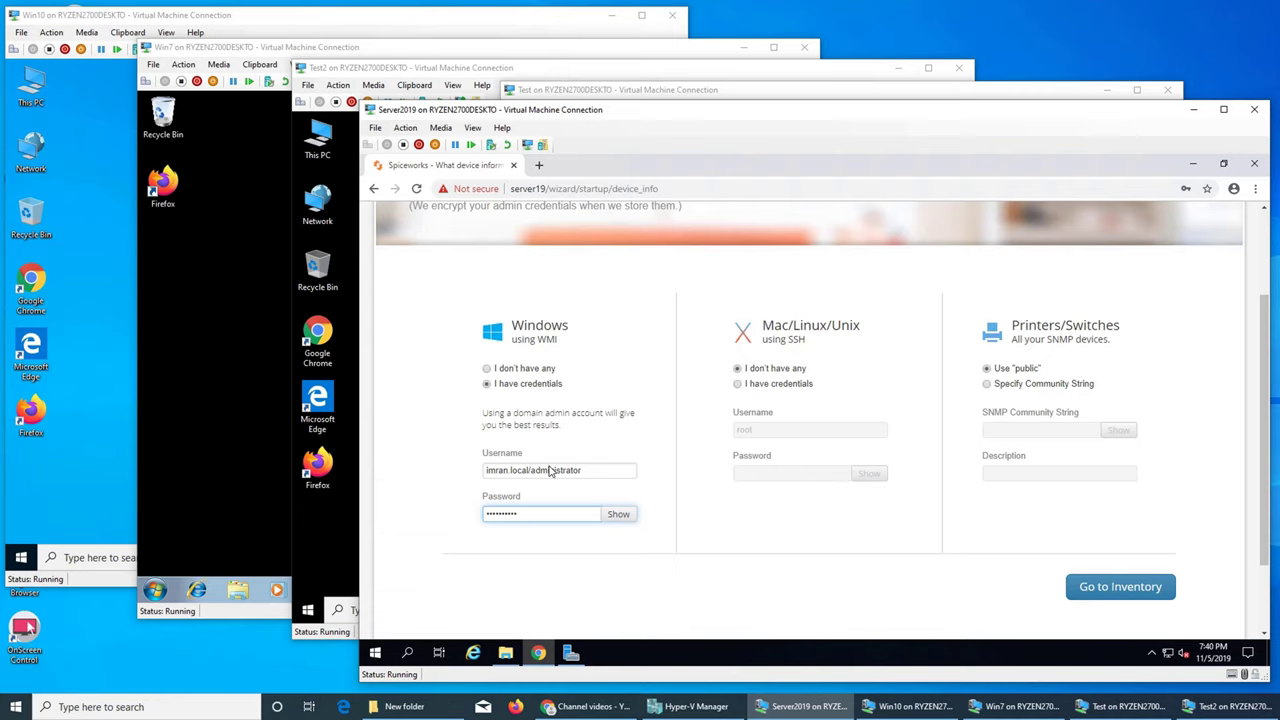
{"action": "left_click", "coordinate": [1095, 590]}
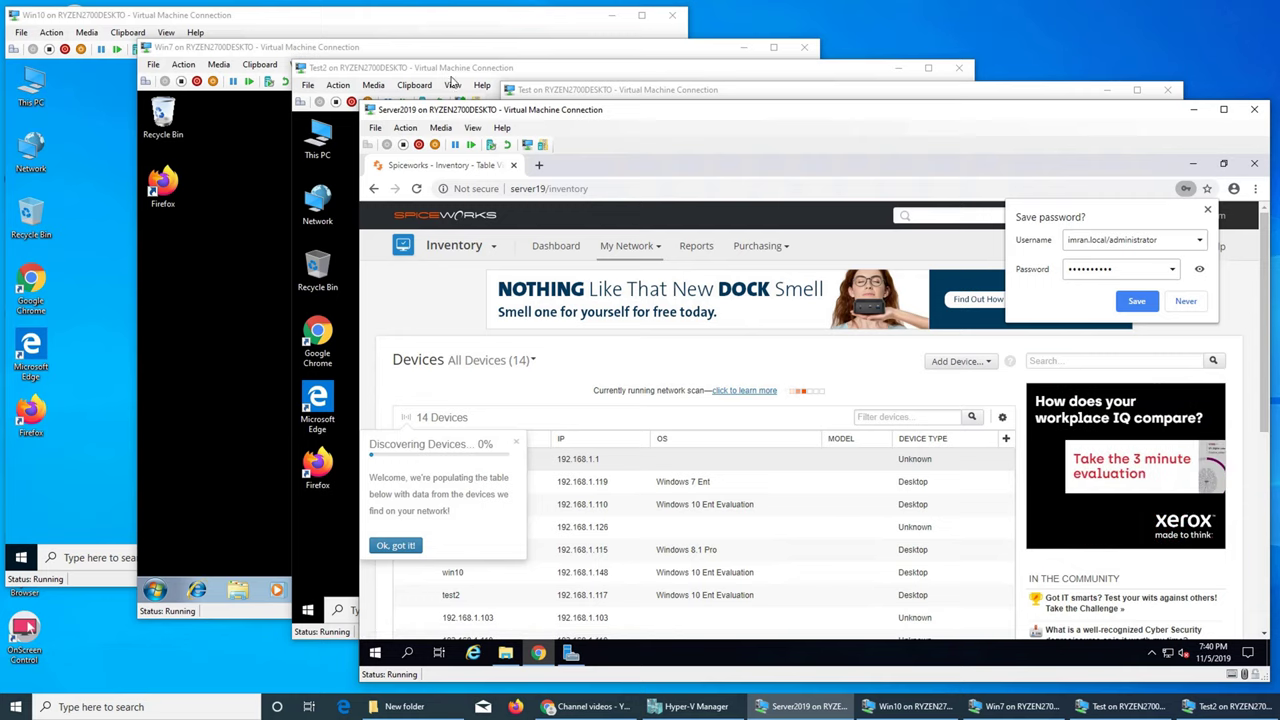
Minimize Server2019 to view the Test VM, then restore Hyper-V Manager and Server2019
{"action": "left_click", "coordinate": [1193, 109]}
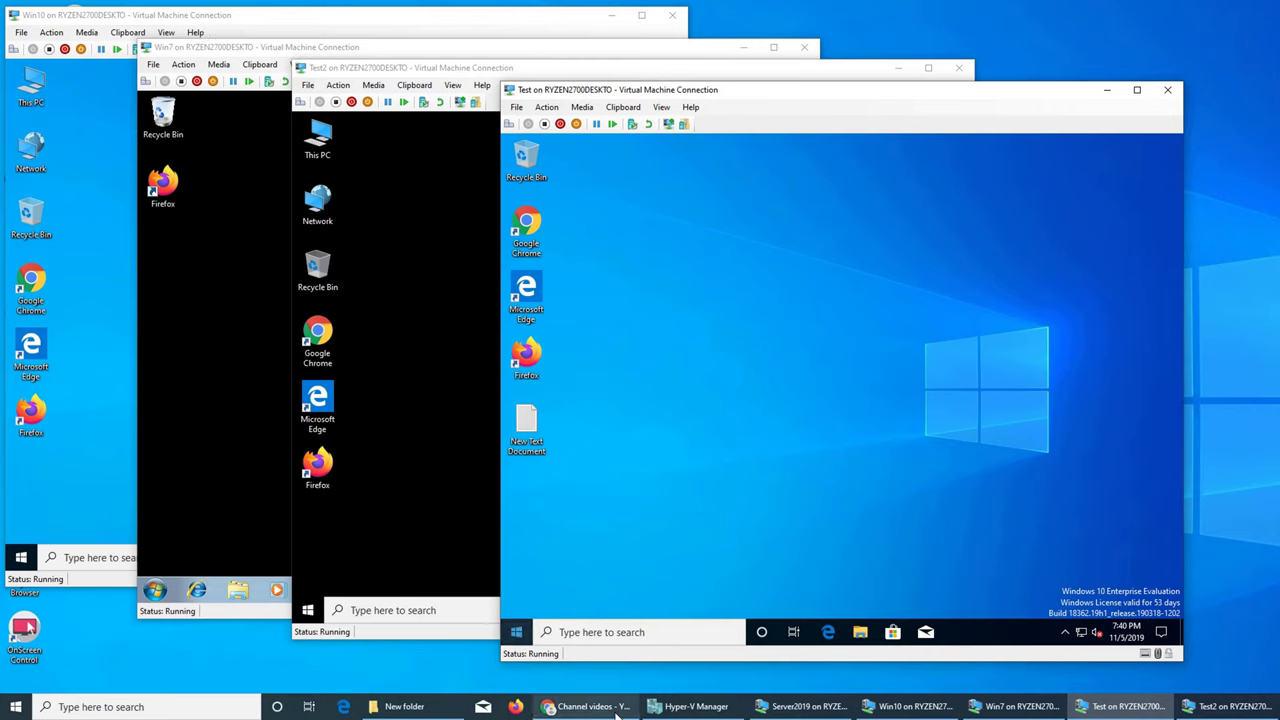
{"action": "mouse_move", "coordinate": [690, 703]}
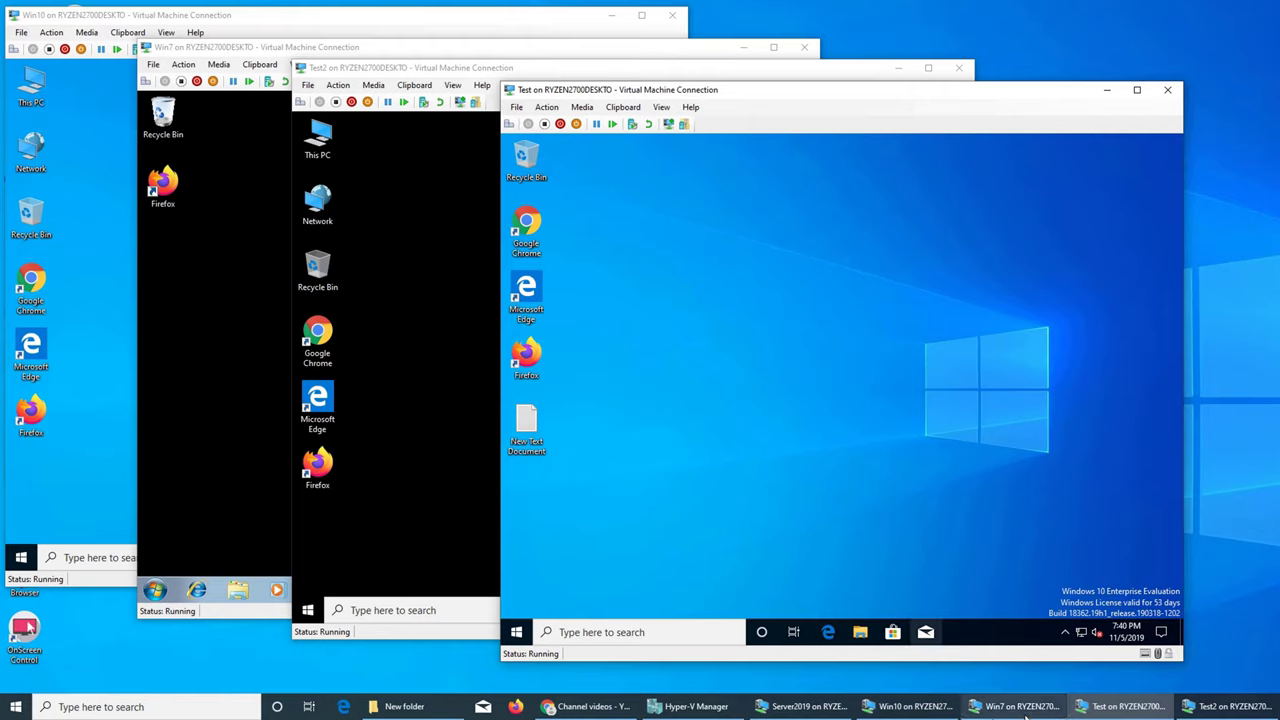
{"action": "mouse_move", "coordinate": [1124, 712]}
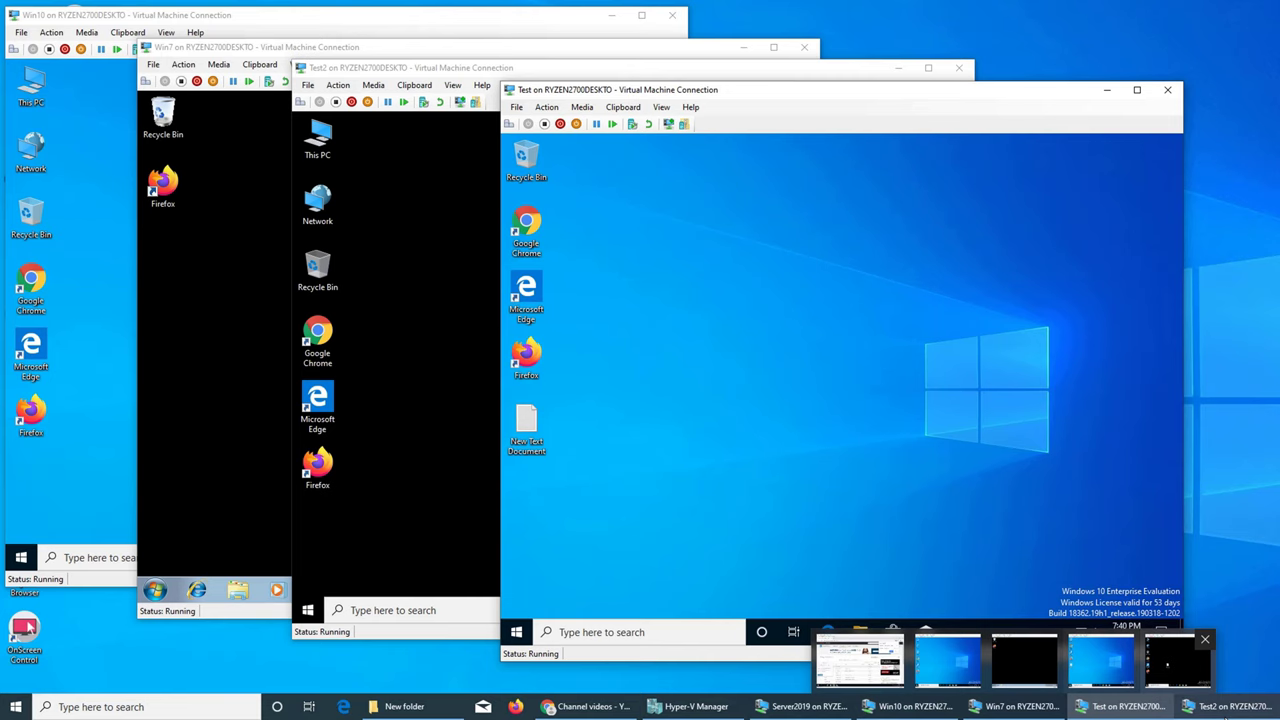
{"action": "left_click", "coordinate": [696, 706]}
{"action": "left_click", "coordinate": [800, 706]}
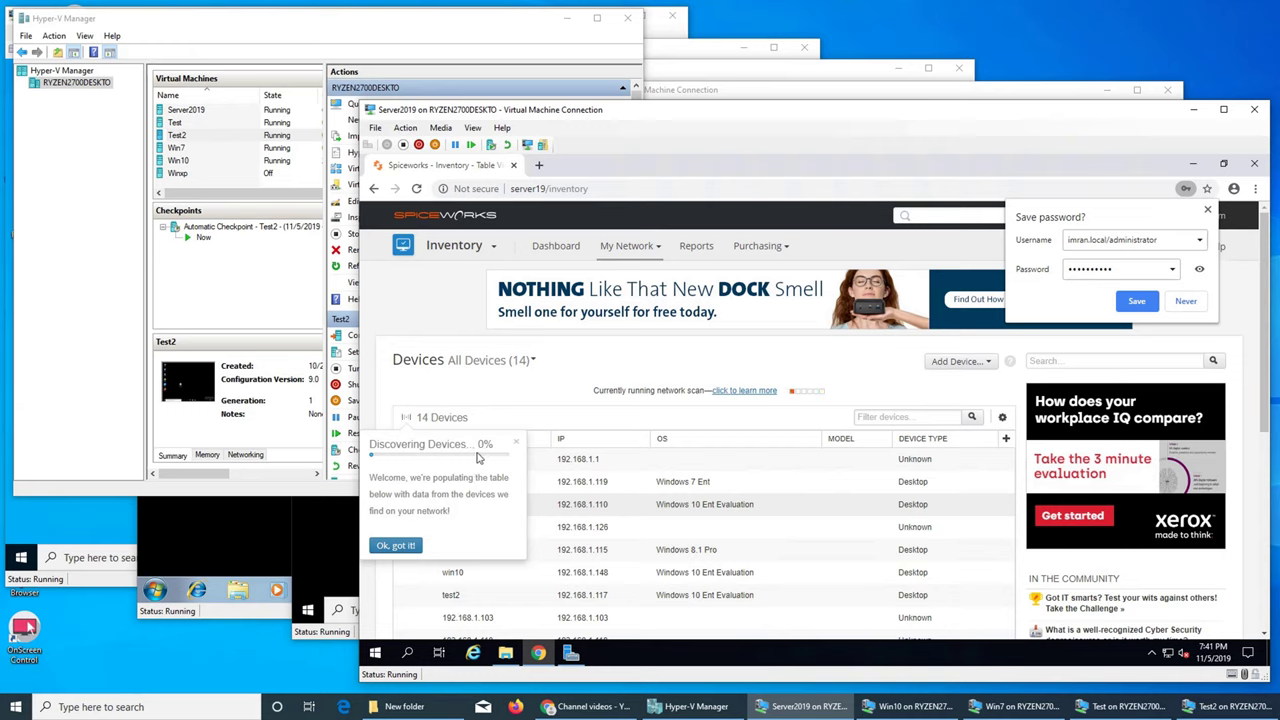
Open the running scan's progress, enlarge the VM window, and view the 8 login-error devices
{"action": "left_click", "coordinate": [755, 392]}
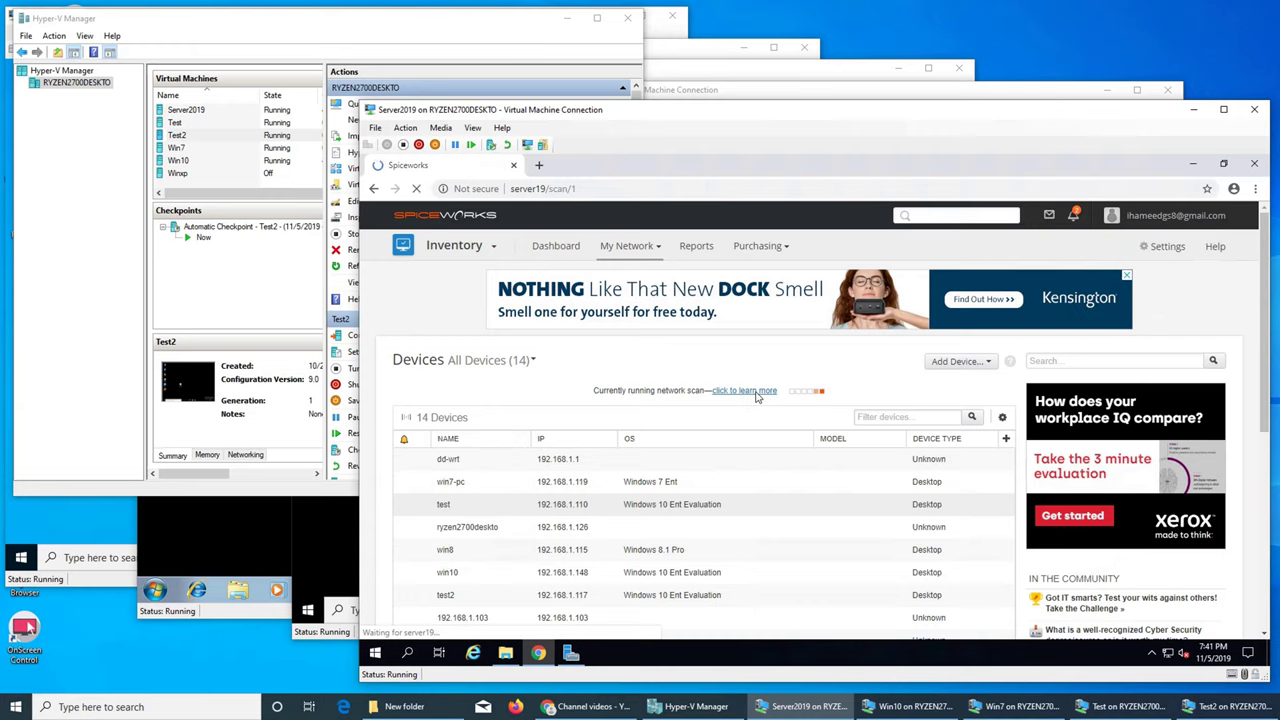
{"action": "scroll", "coordinate": [780, 380], "scroll_direction": "down", "scroll_amount": 2}
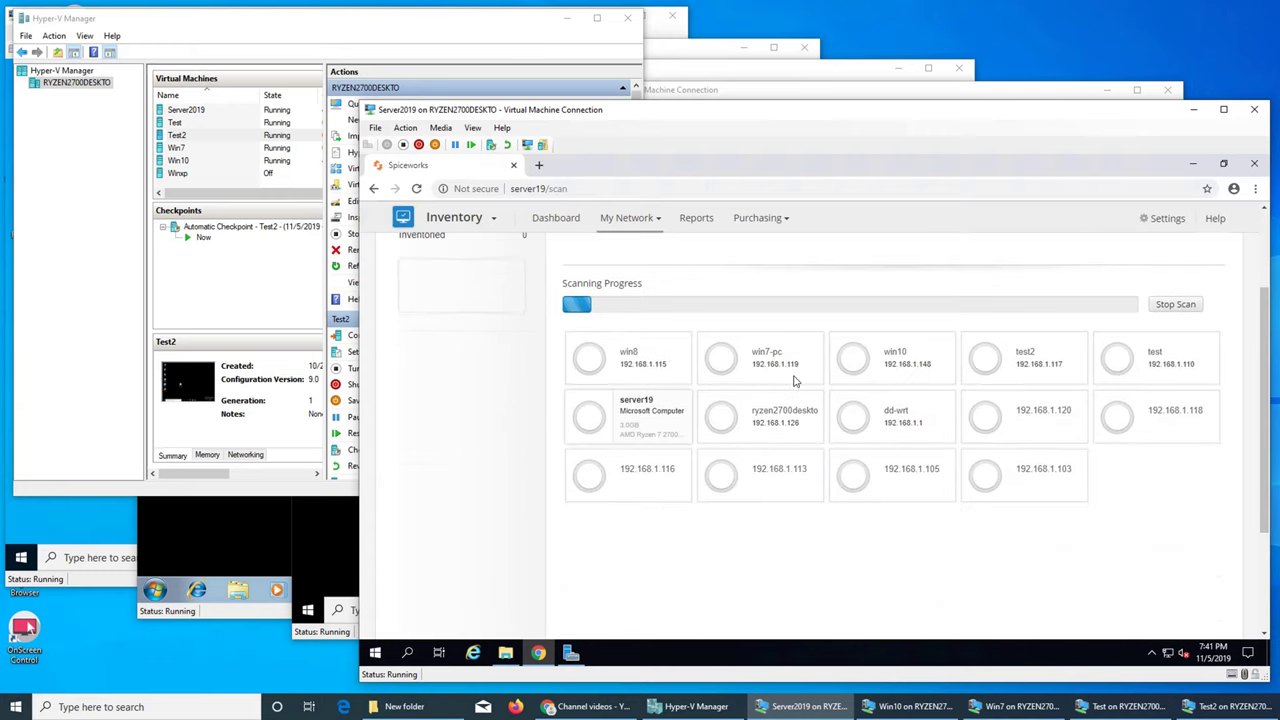
{"action": "scroll", "coordinate": [791, 374], "scroll_direction": "up", "scroll_amount": 1}
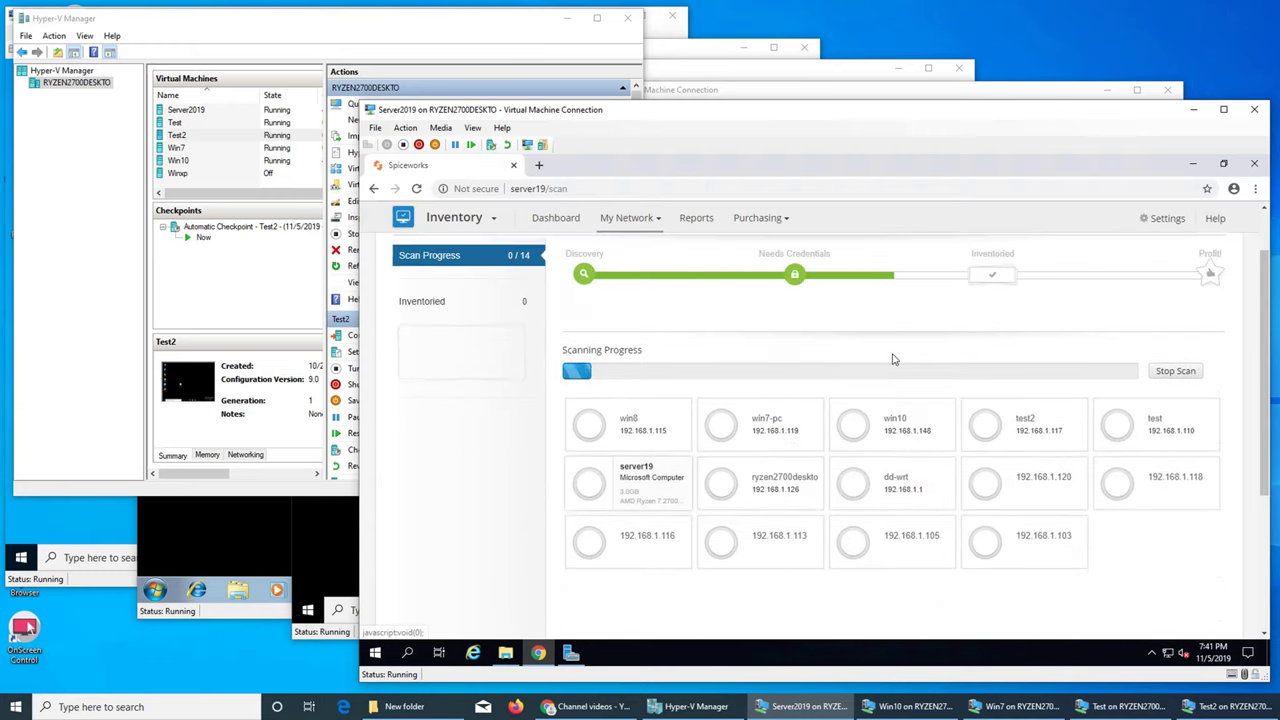
{"action": "left_click", "coordinate": [1224, 110]}
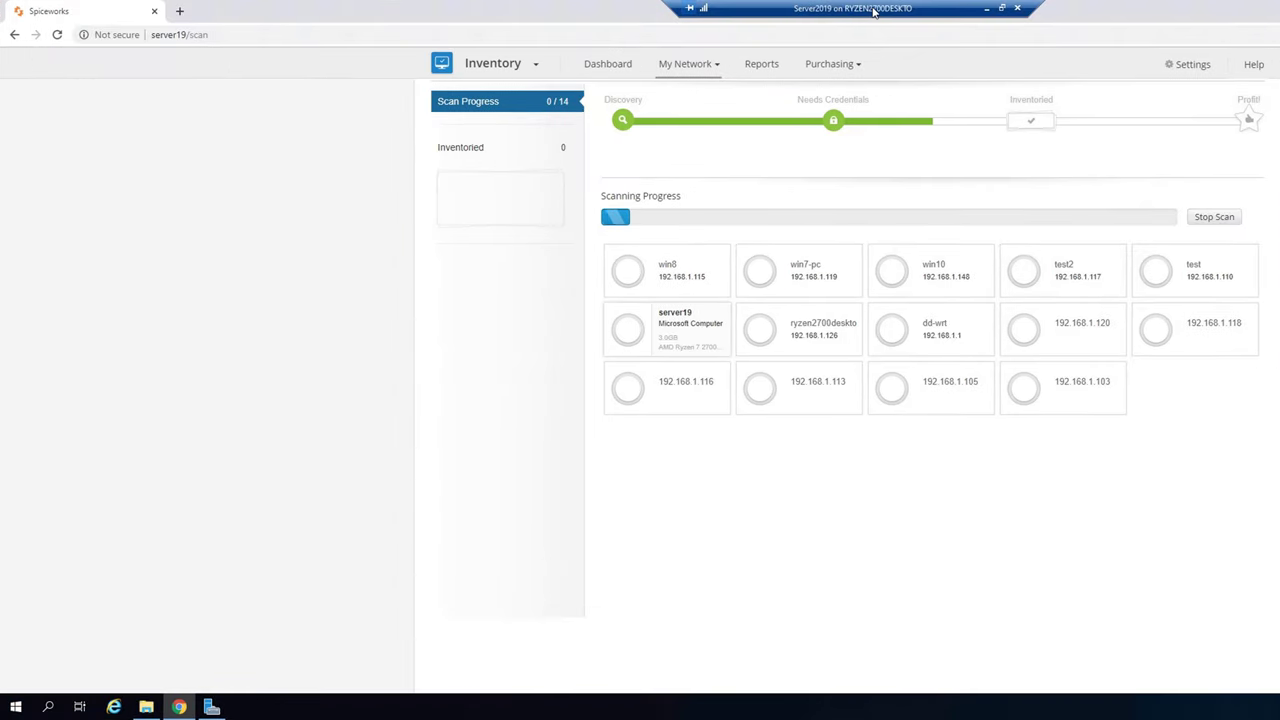
{"action": "double_click", "coordinate": [873, 10]}
{"action": "left_click_drag", "start_coordinate": [956, 100], "coordinate": [603, 20]}
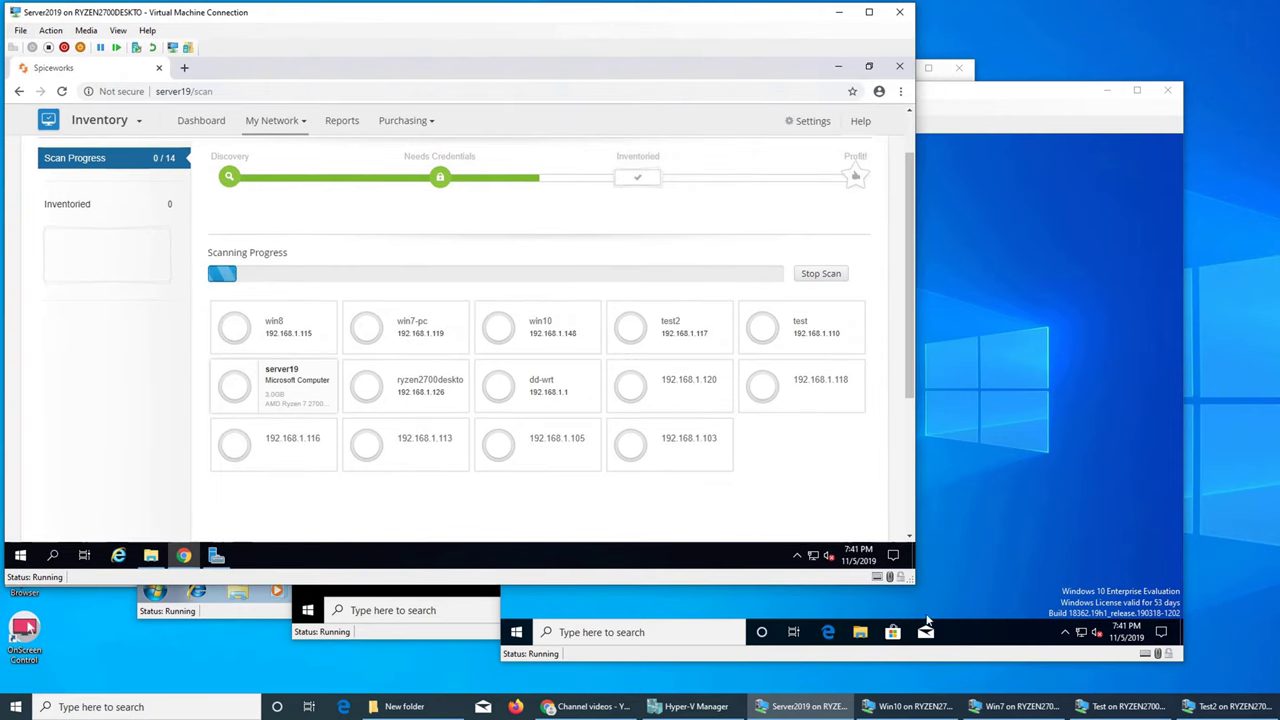
{"action": "left_click_drag", "start_coordinate": [915, 583], "coordinate": [1270, 700]}
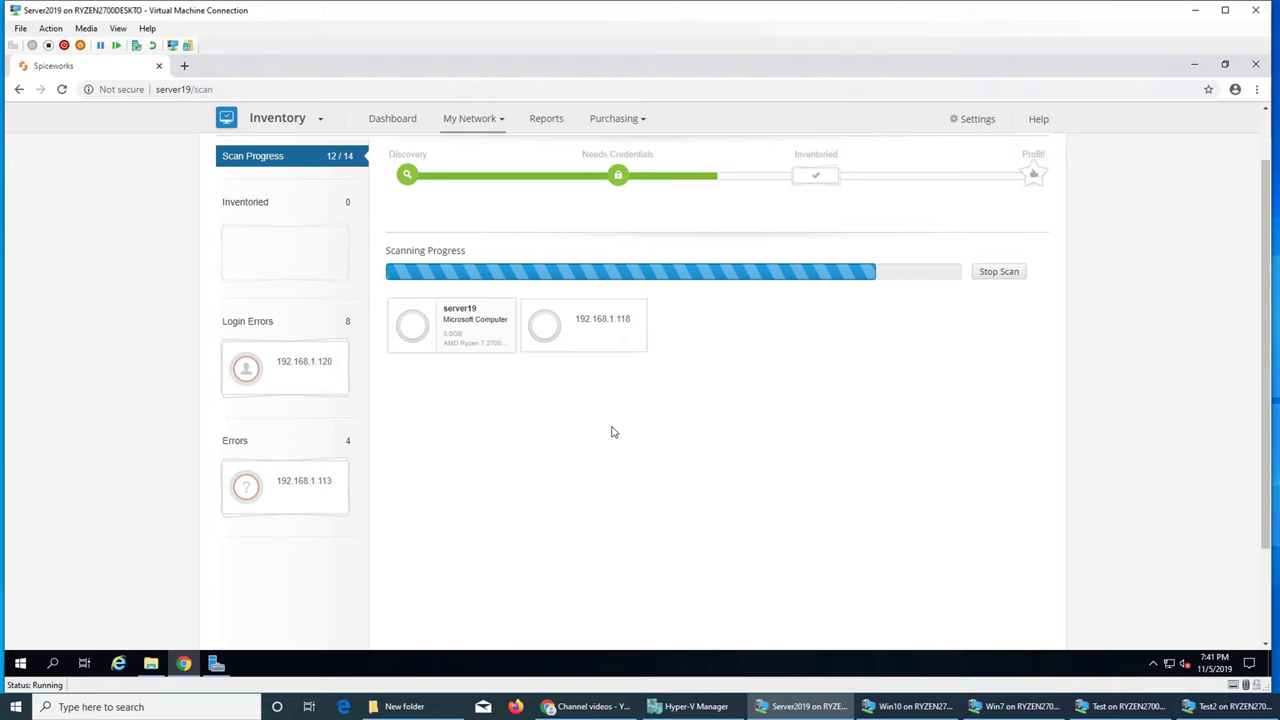
{"action": "left_click", "coordinate": [272, 372]}
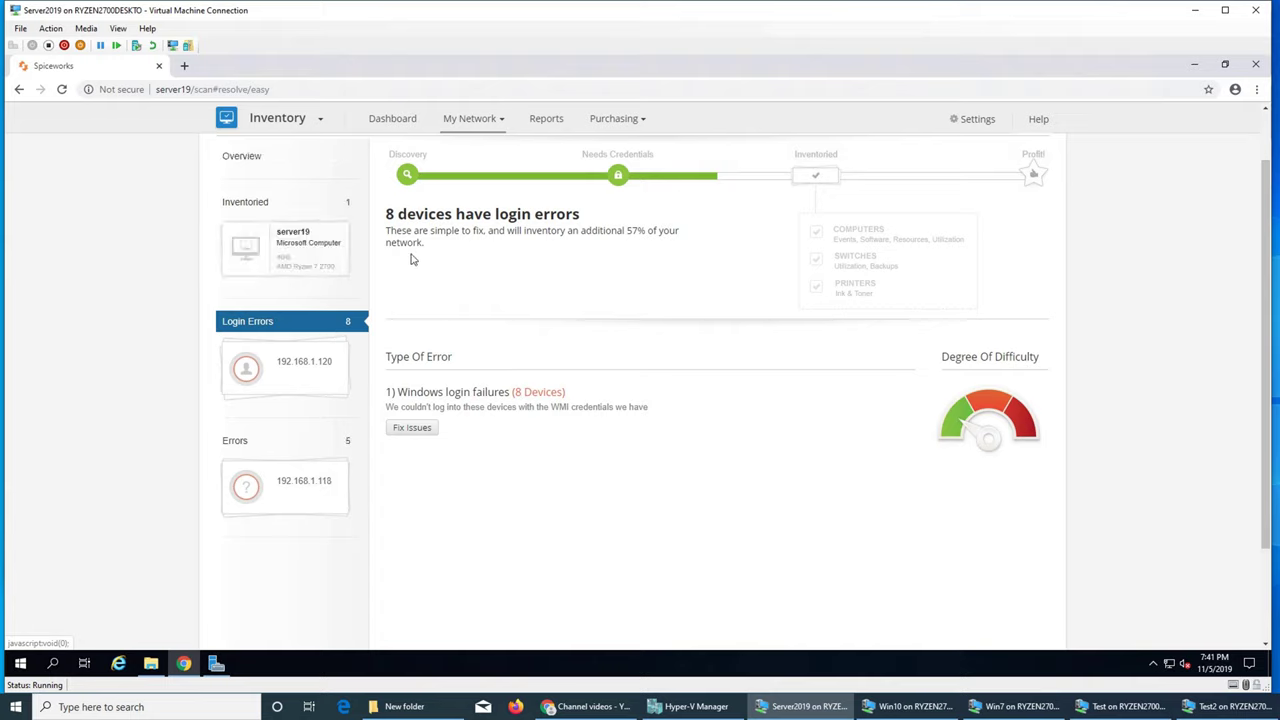
Review the inventoried server19 device and the five uninventoried devices, then close the list
{"action": "left_click", "coordinate": [309, 255]}
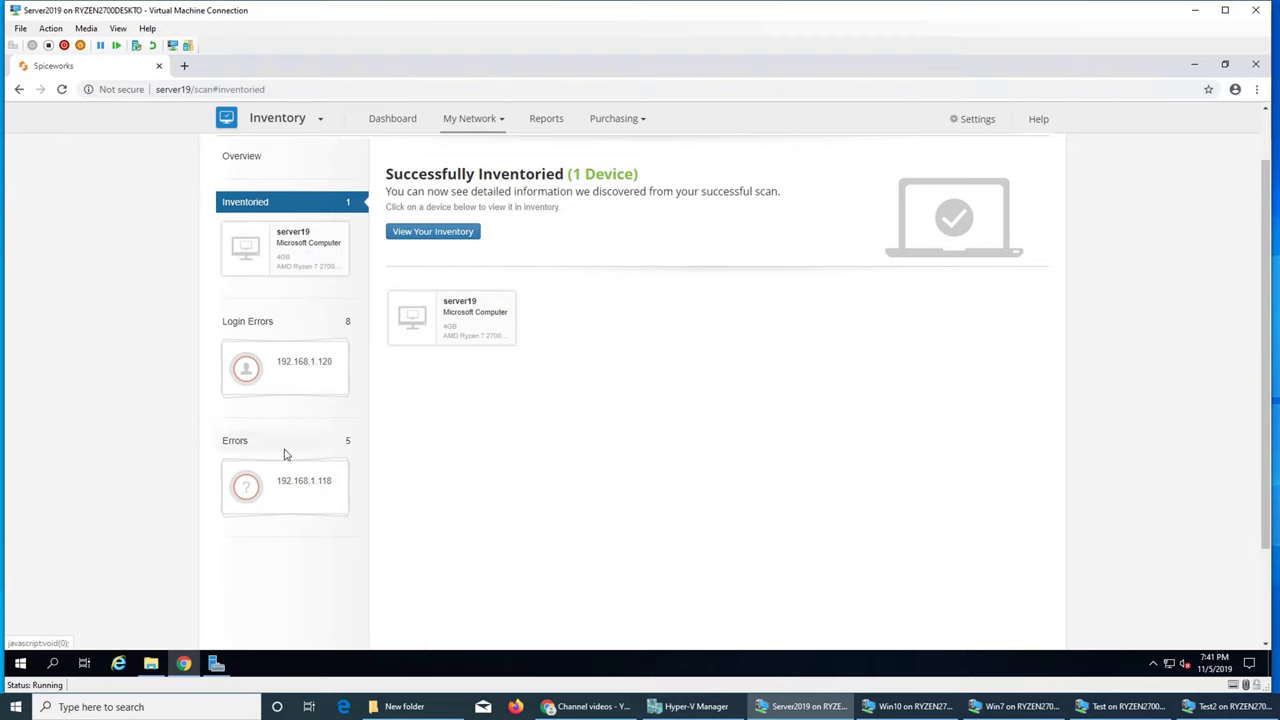
{"action": "left_click", "coordinate": [296, 506]}
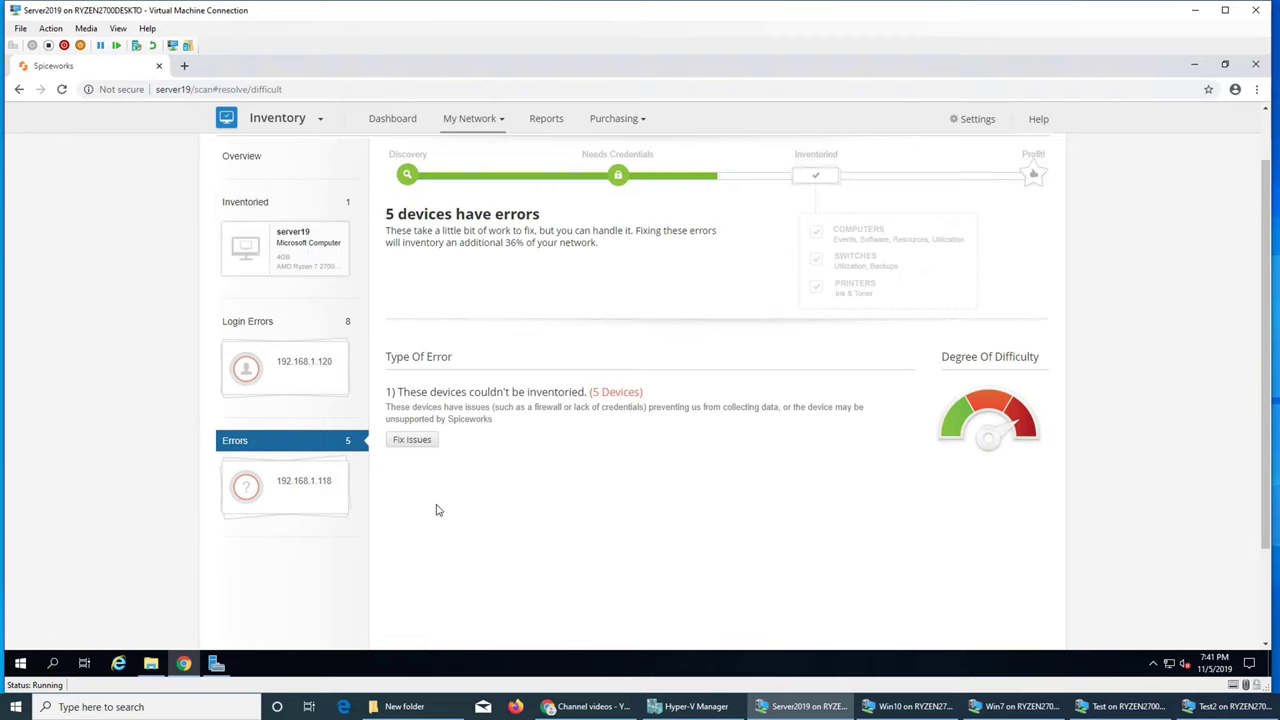
{"action": "left_click", "coordinate": [413, 442]}
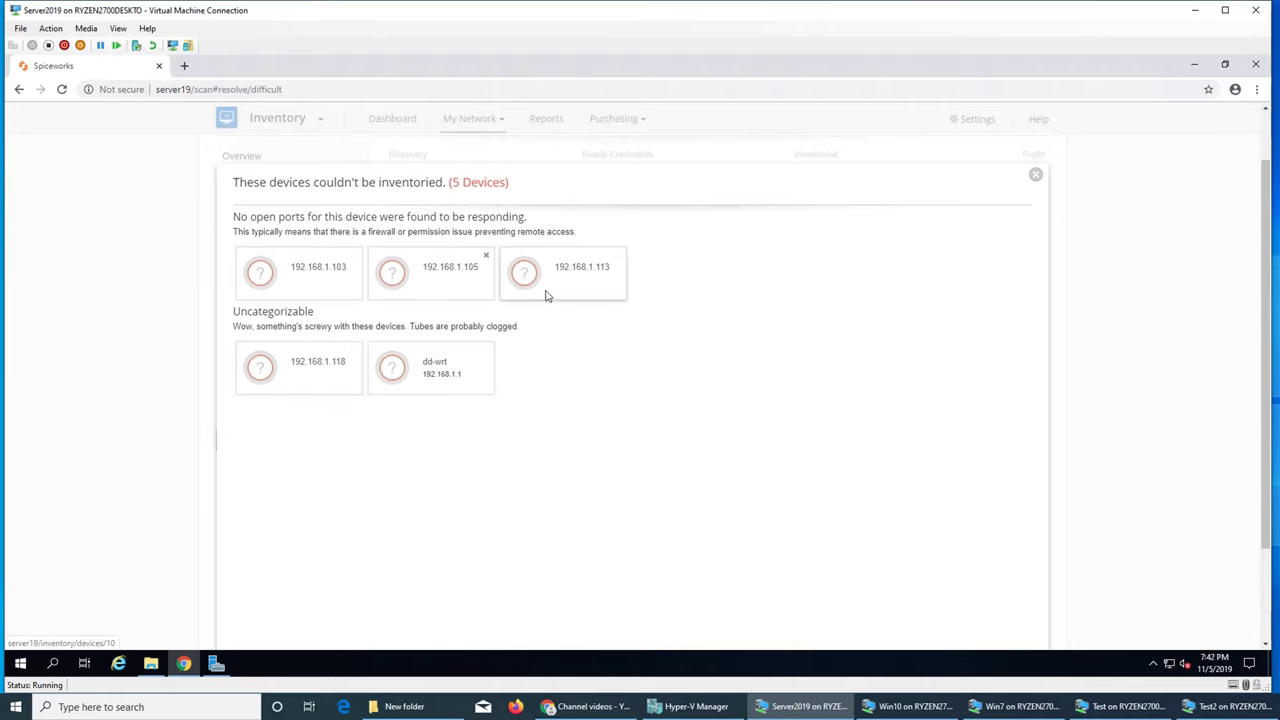
{"action": "left_click", "coordinate": [1035, 175]}
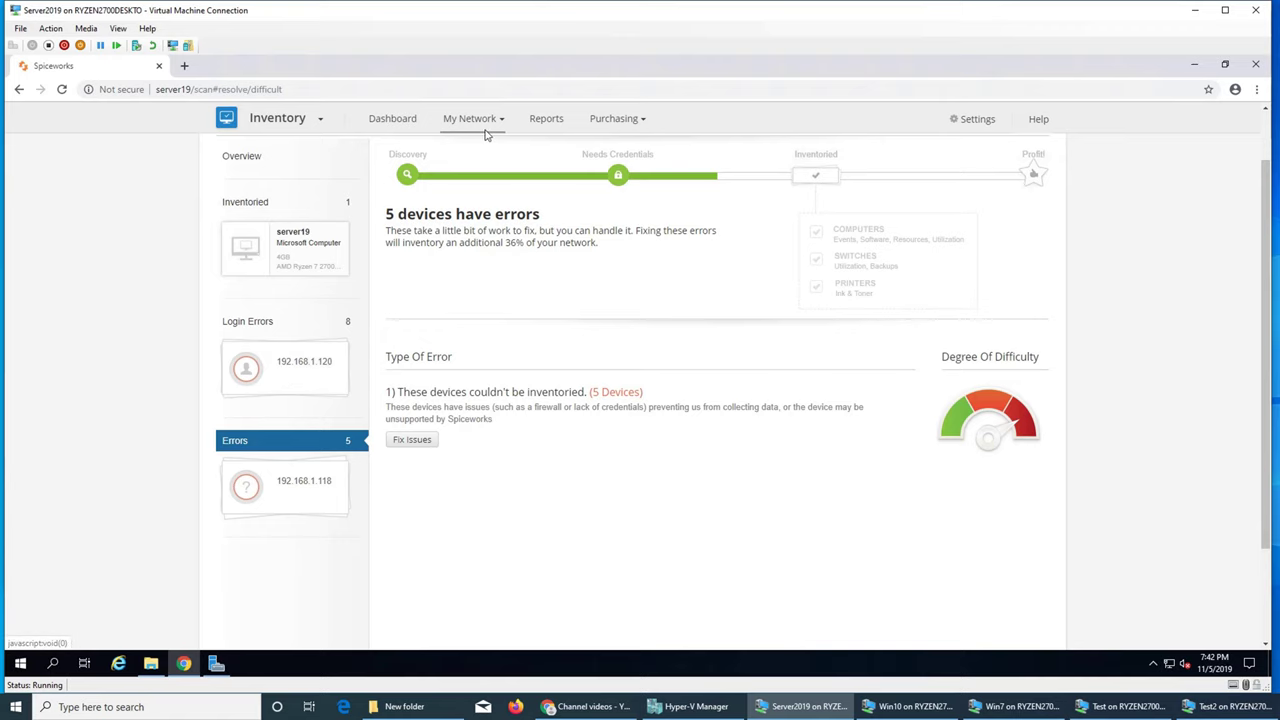
Return to the My Network Devices inventory and scroll through the 14-device list
{"action": "mouse_move", "coordinate": [486, 134]}
{"action": "left_click", "coordinate": [474, 164]}
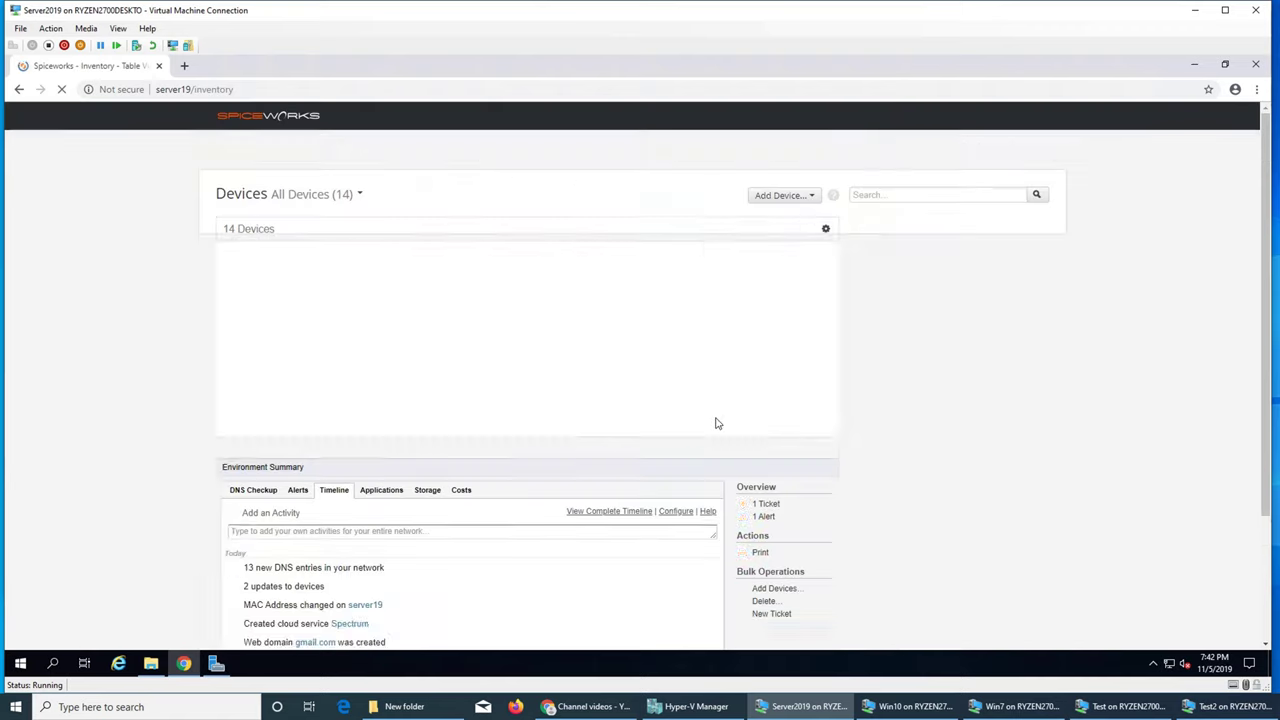
{"action": "scroll", "coordinate": [722, 422], "scroll_direction": "down", "scroll_amount": 2}
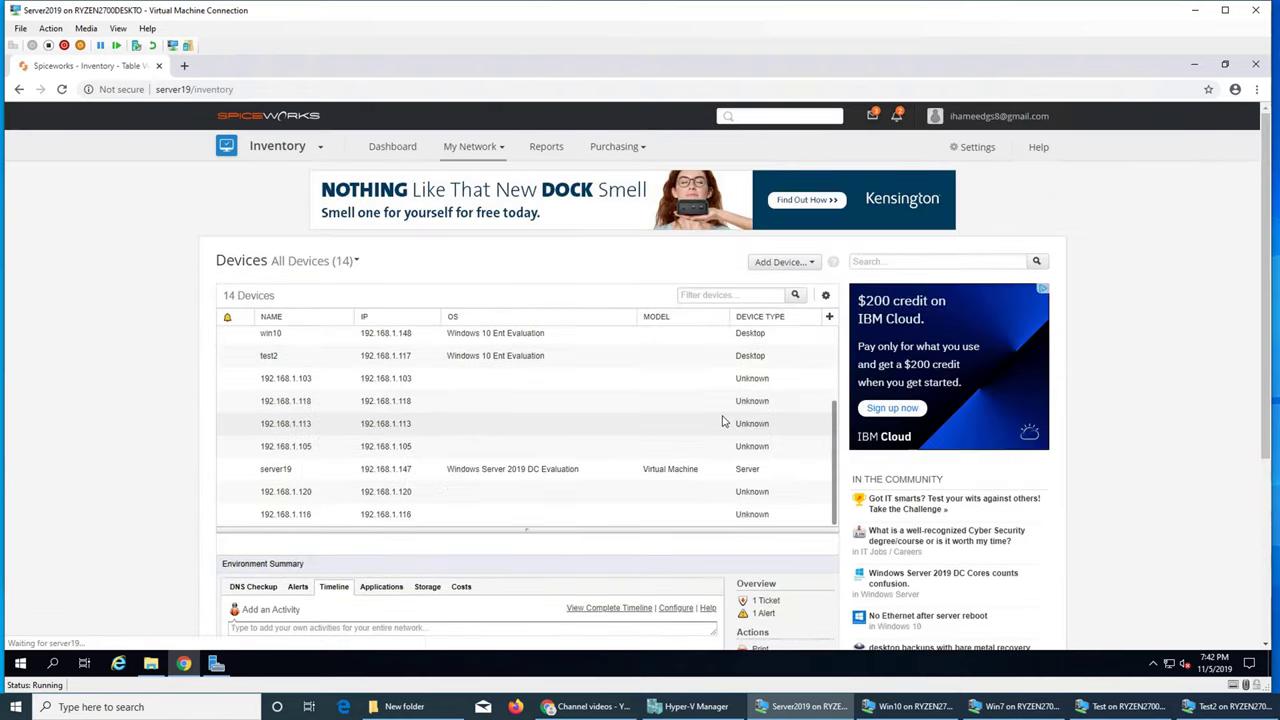
{"action": "scroll", "coordinate": [623, 476], "scroll_direction": "up", "scroll_amount": 3}
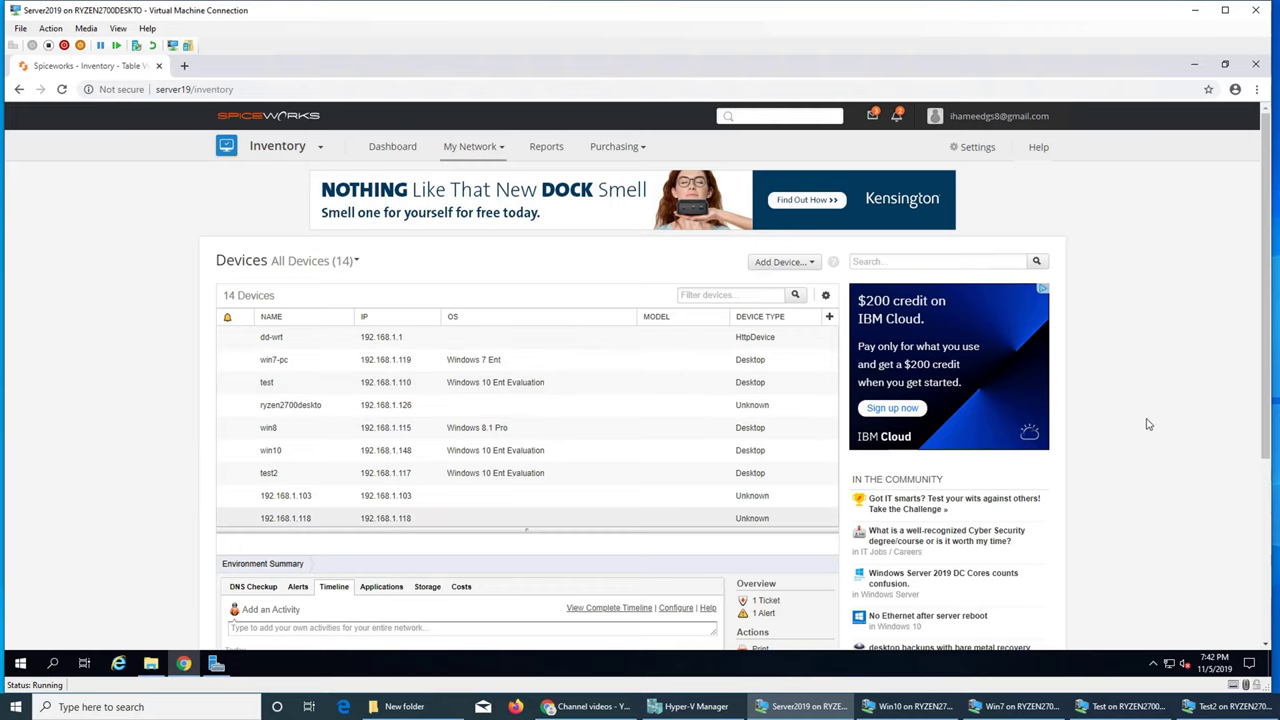
{"action": "scroll", "coordinate": [1147, 424], "scroll_direction": "down", "scroll_amount": 2}
{"action": "scroll", "coordinate": [1147, 424], "scroll_direction": "up", "scroll_amount": 1}
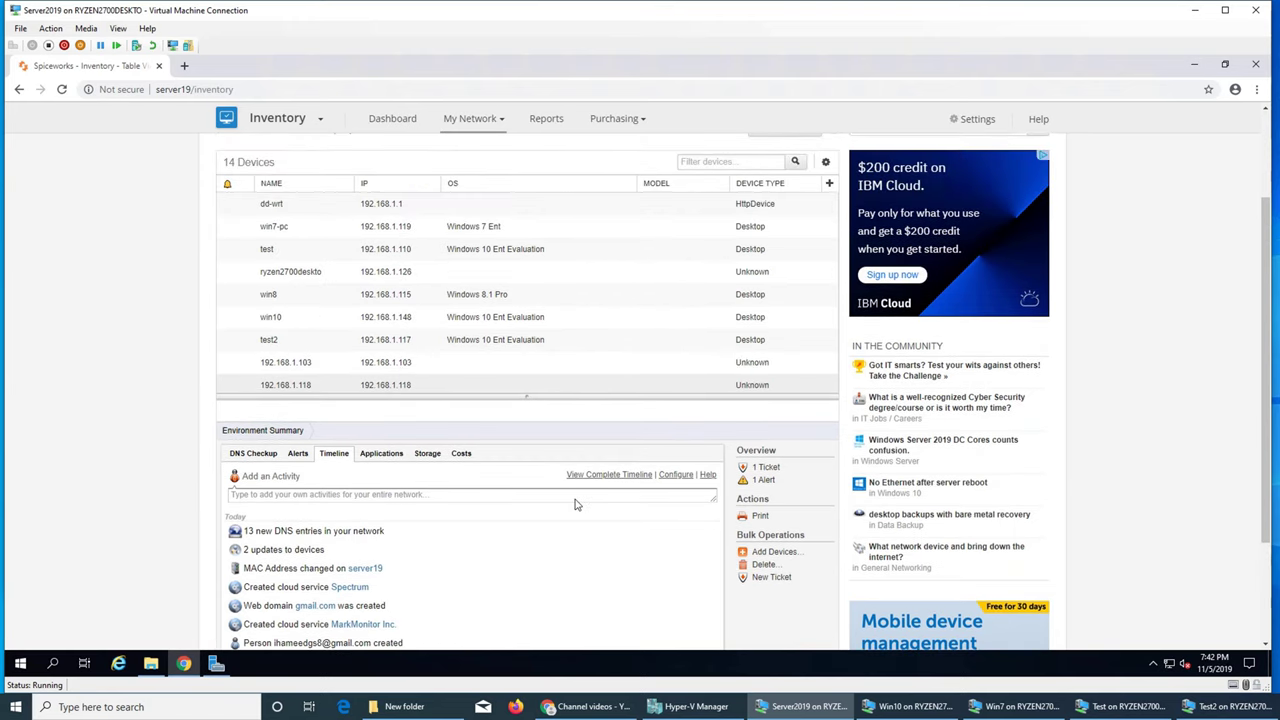
Rescan the test device (192.168.1.110) from its Tools menu
{"action": "left_click", "coordinate": [475, 256]}
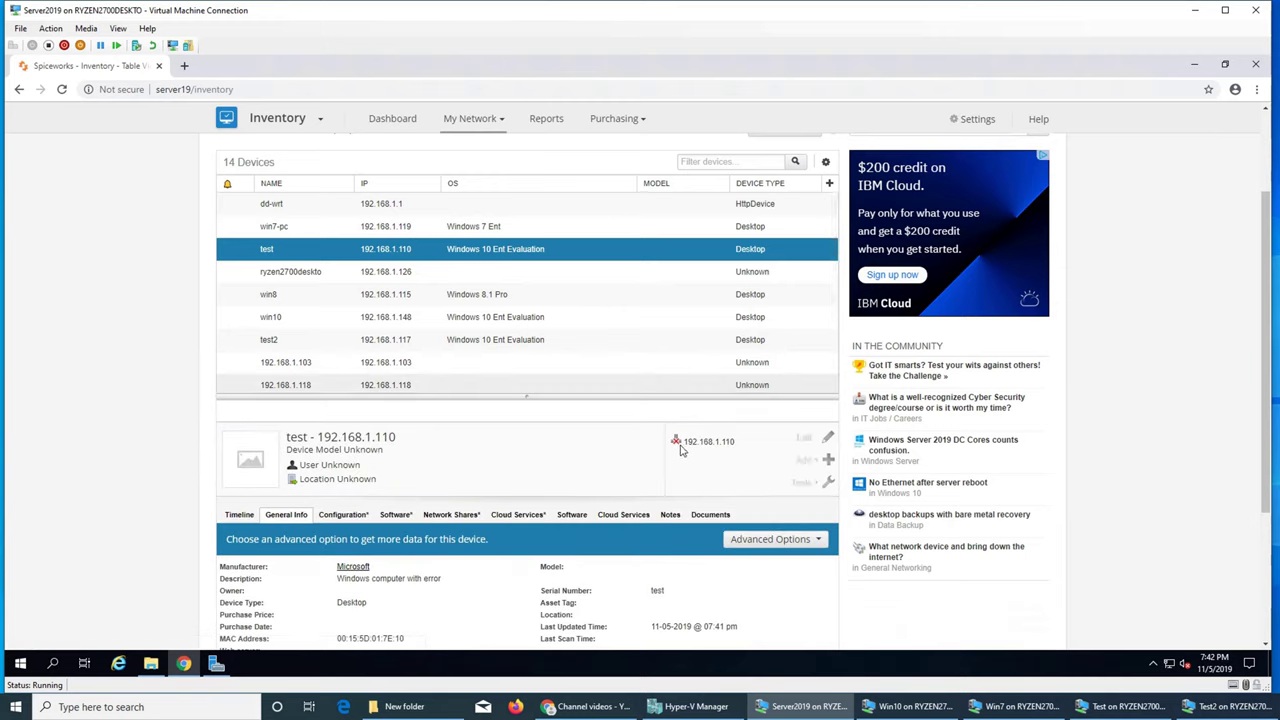
{"action": "left_click", "coordinate": [828, 483]}
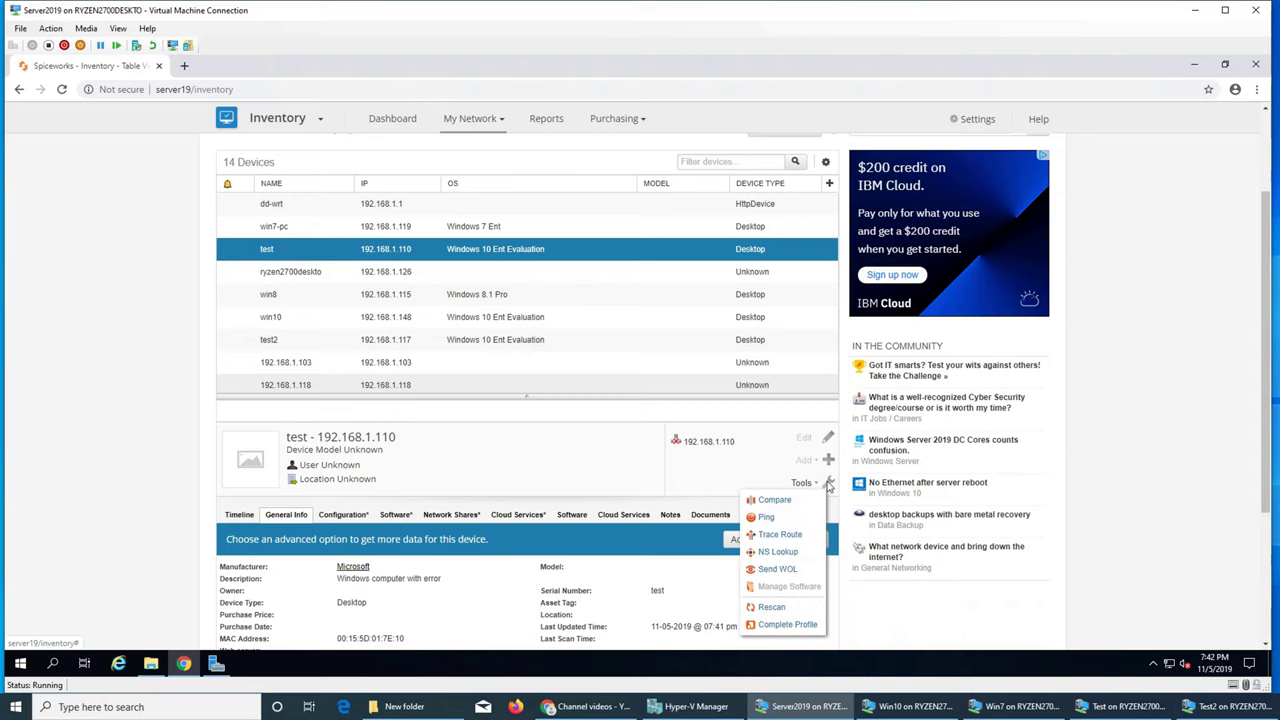
{"action": "left_click", "coordinate": [771, 607]}
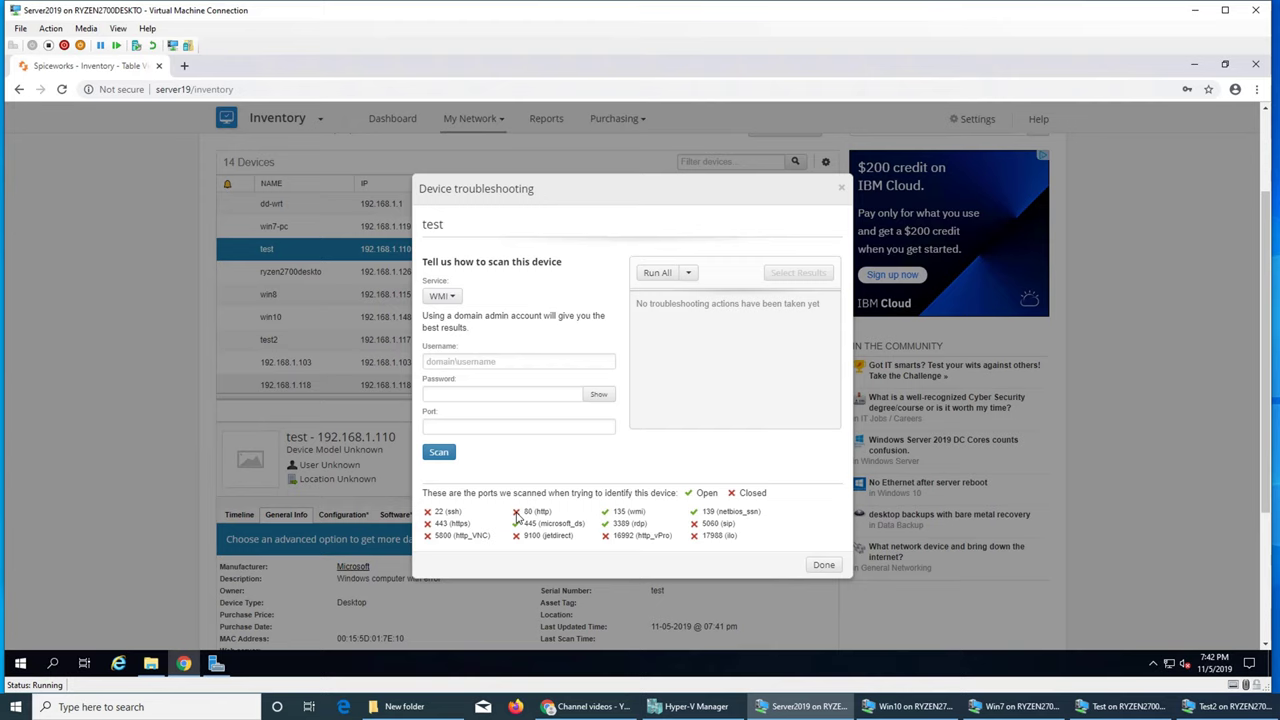
Close the troubleshooting dialog for the test device (192.168.1.110) with Done
{"action": "left_click", "coordinate": [823, 565]}
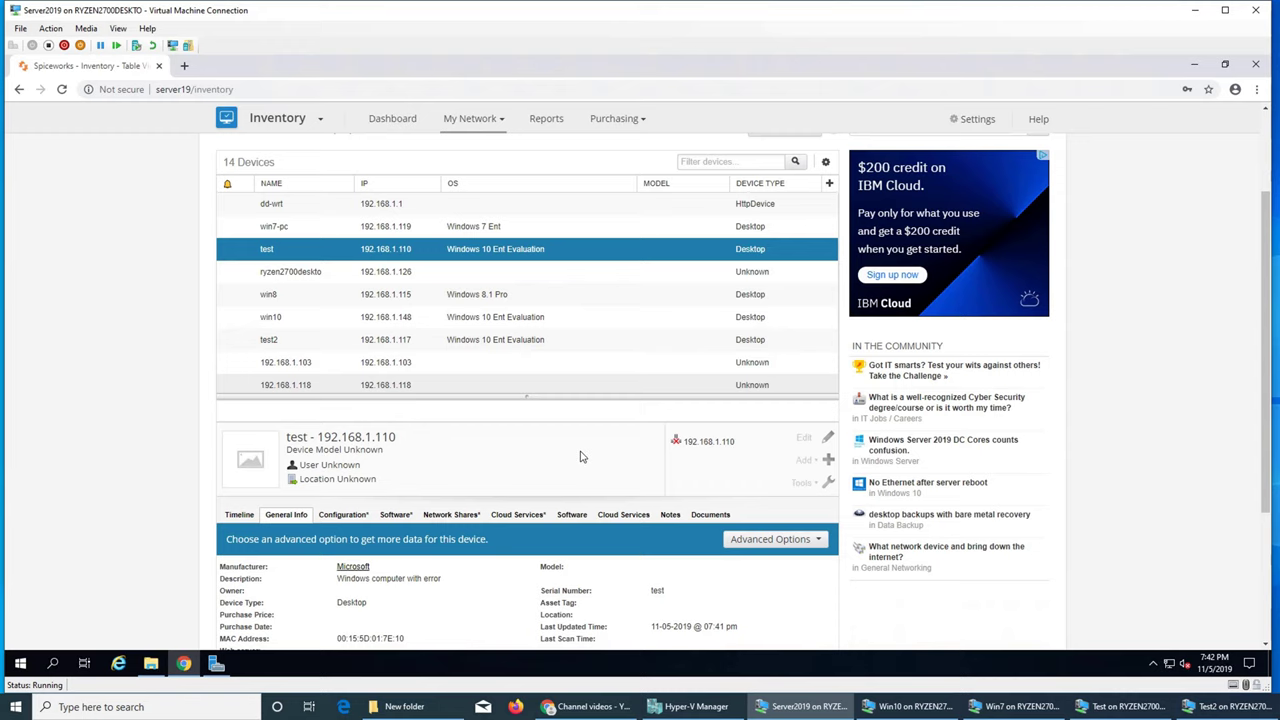
Show the details of the win7-pc device, then the win8 device
{"action": "scroll", "coordinate": [582, 457], "scroll_direction": "down", "scroll_amount": 3}
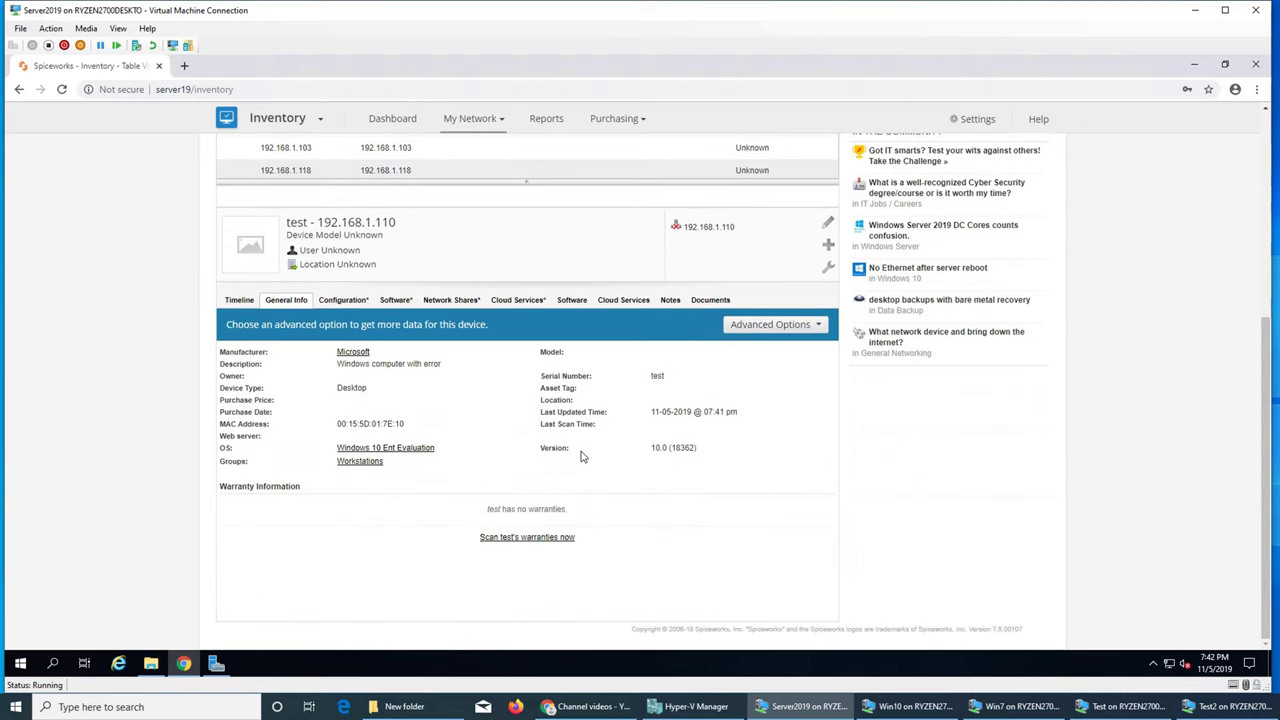
{"action": "scroll", "coordinate": [582, 457], "scroll_direction": "up", "scroll_amount": 5}
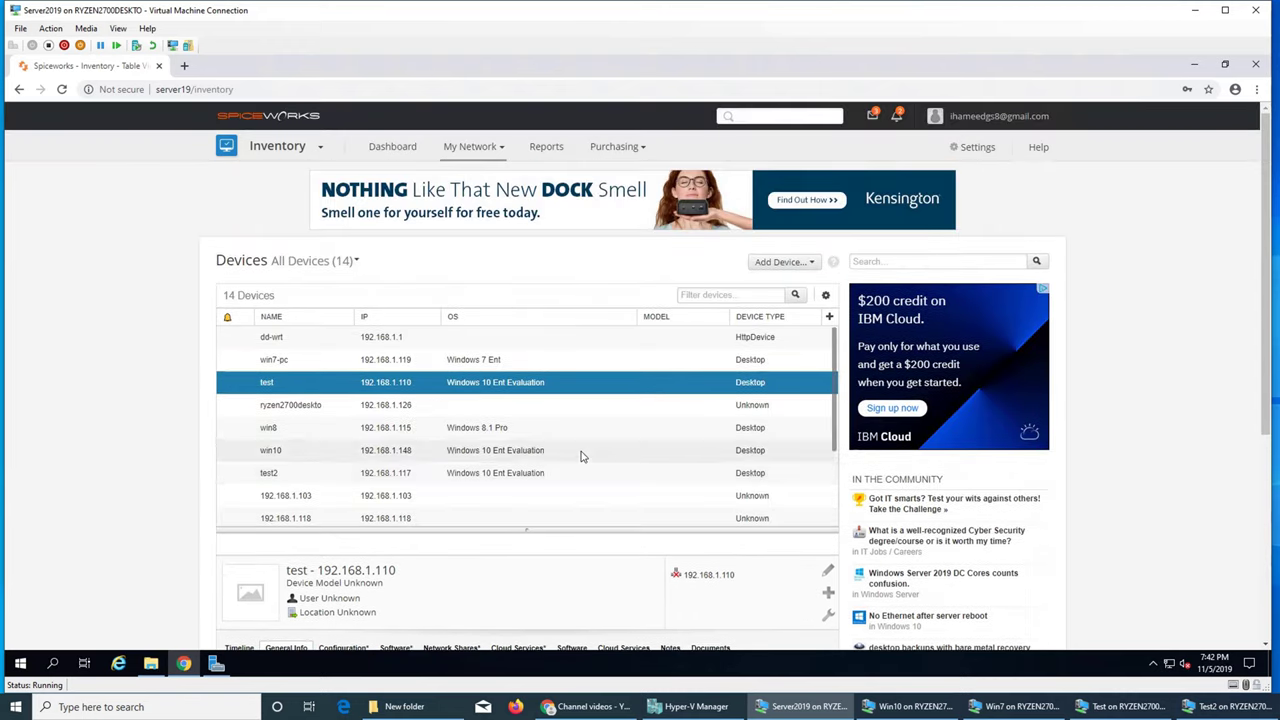
{"action": "scroll", "coordinate": [582, 457], "scroll_direction": "down", "scroll_amount": 6}
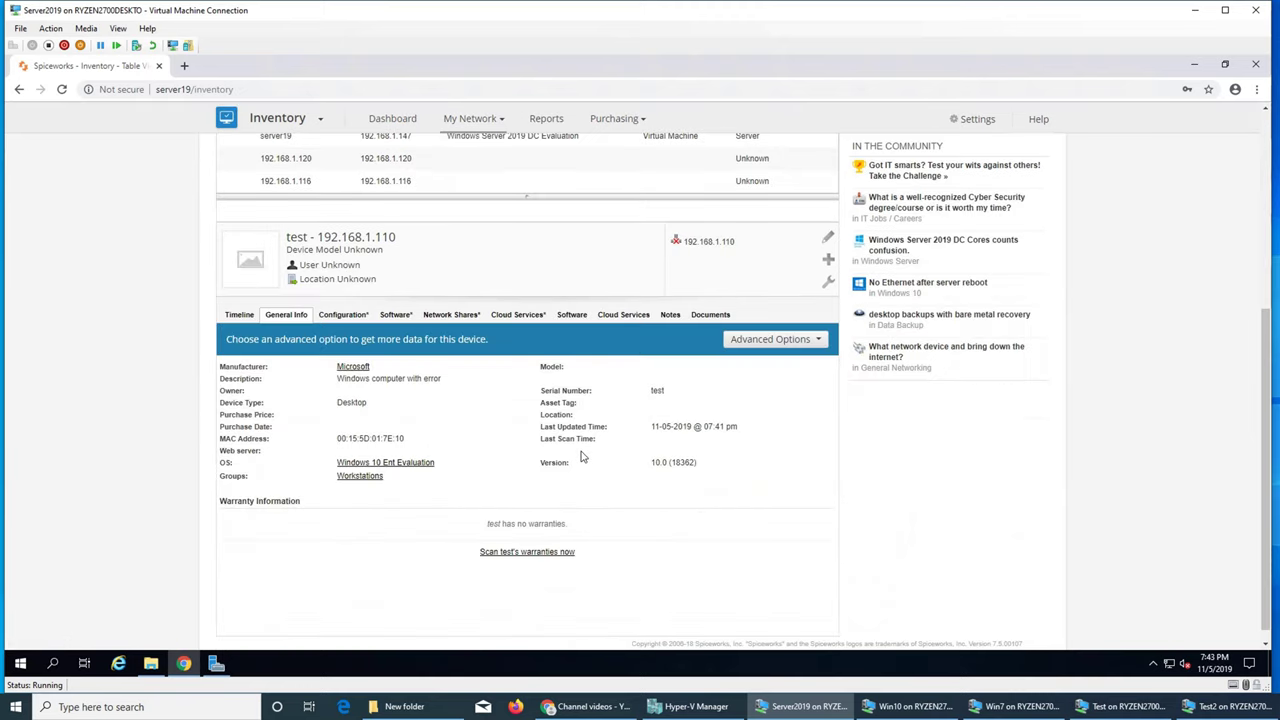
{"action": "scroll", "coordinate": [582, 457], "scroll_direction": "up", "scroll_amount": 6}
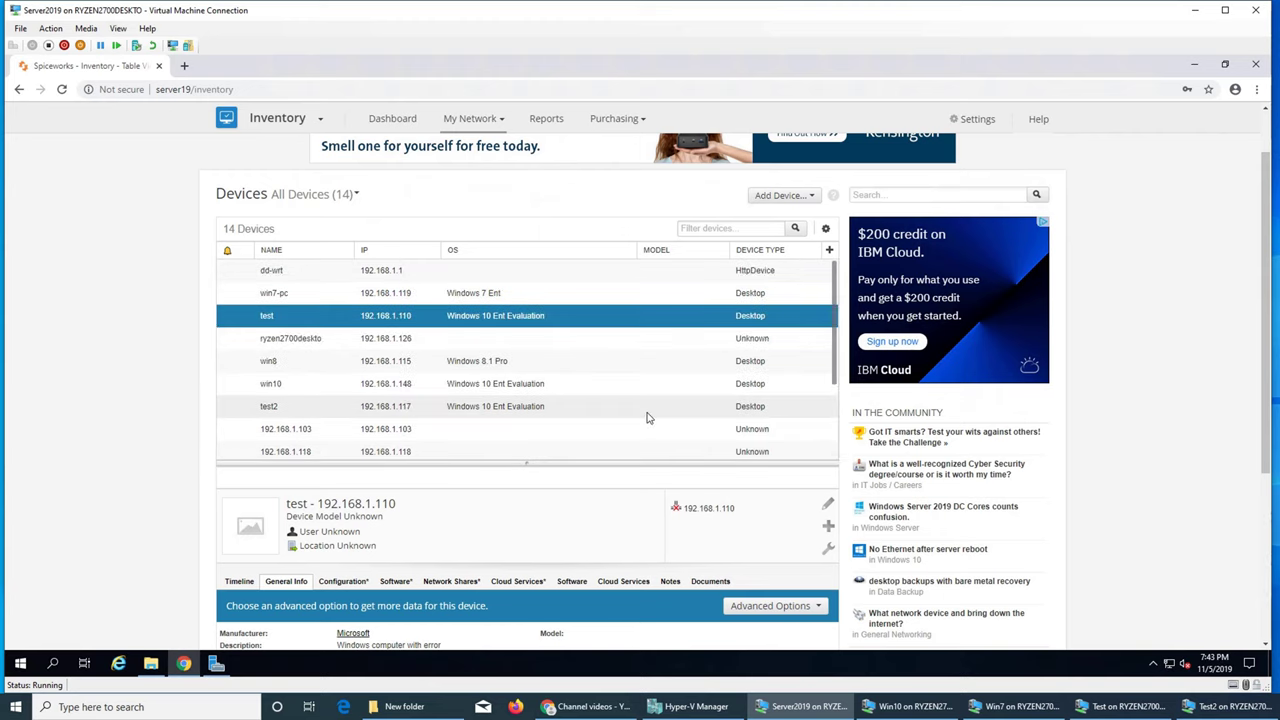
{"action": "left_click", "coordinate": [450, 294]}
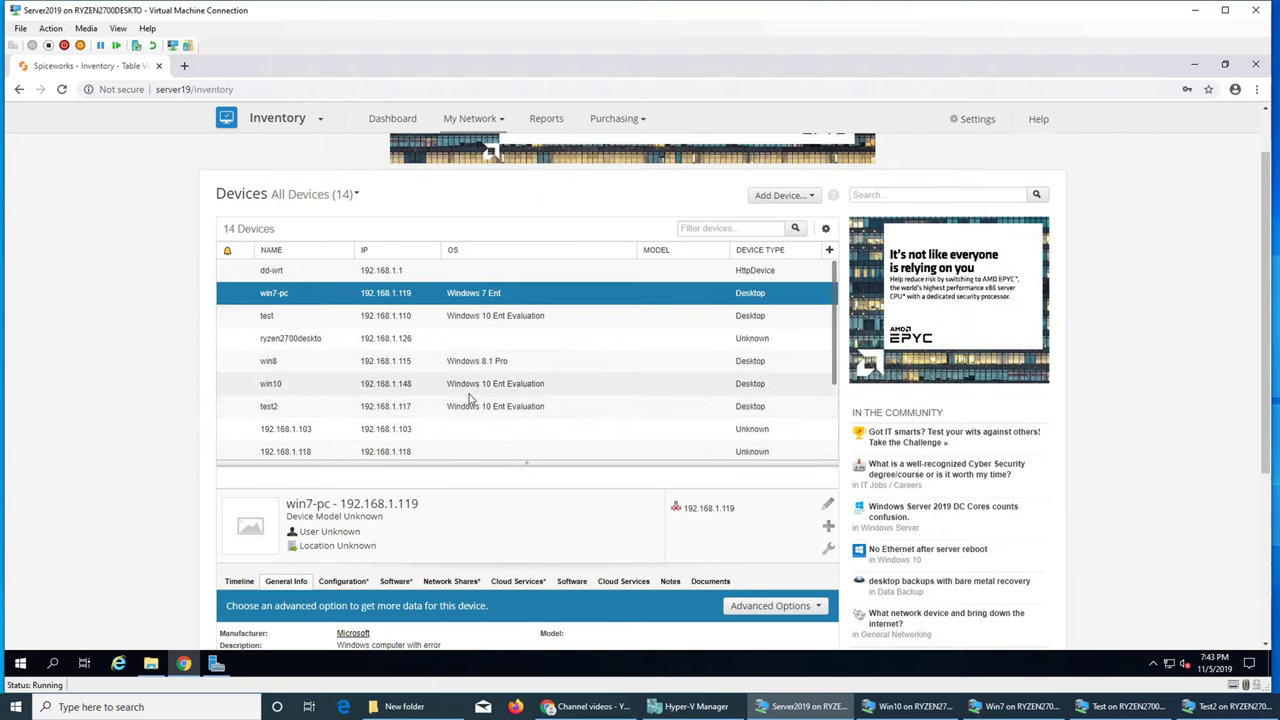
{"action": "left_click", "coordinate": [457, 363]}
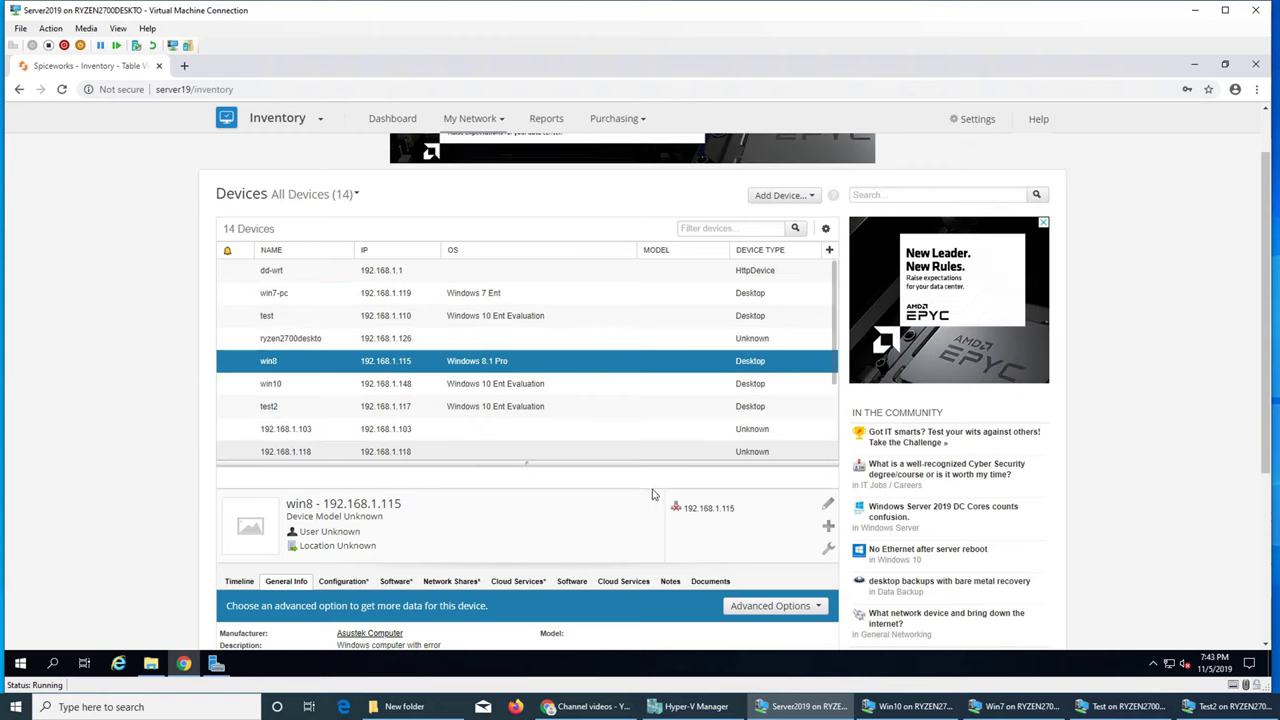
Open win8's edit form, cancel it unchanged, and bring up its Tools menu
{"action": "left_click", "coordinate": [827, 505]}
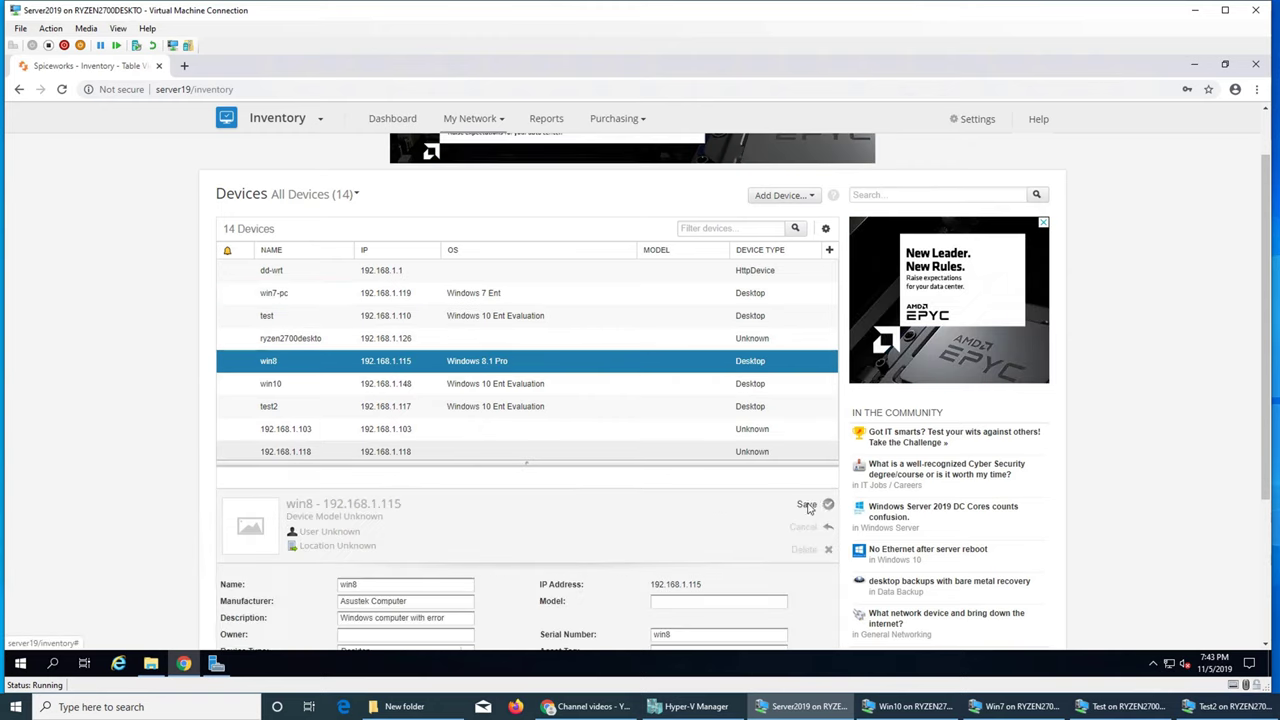
{"action": "scroll", "coordinate": [712, 497], "scroll_direction": "down", "scroll_amount": 2}
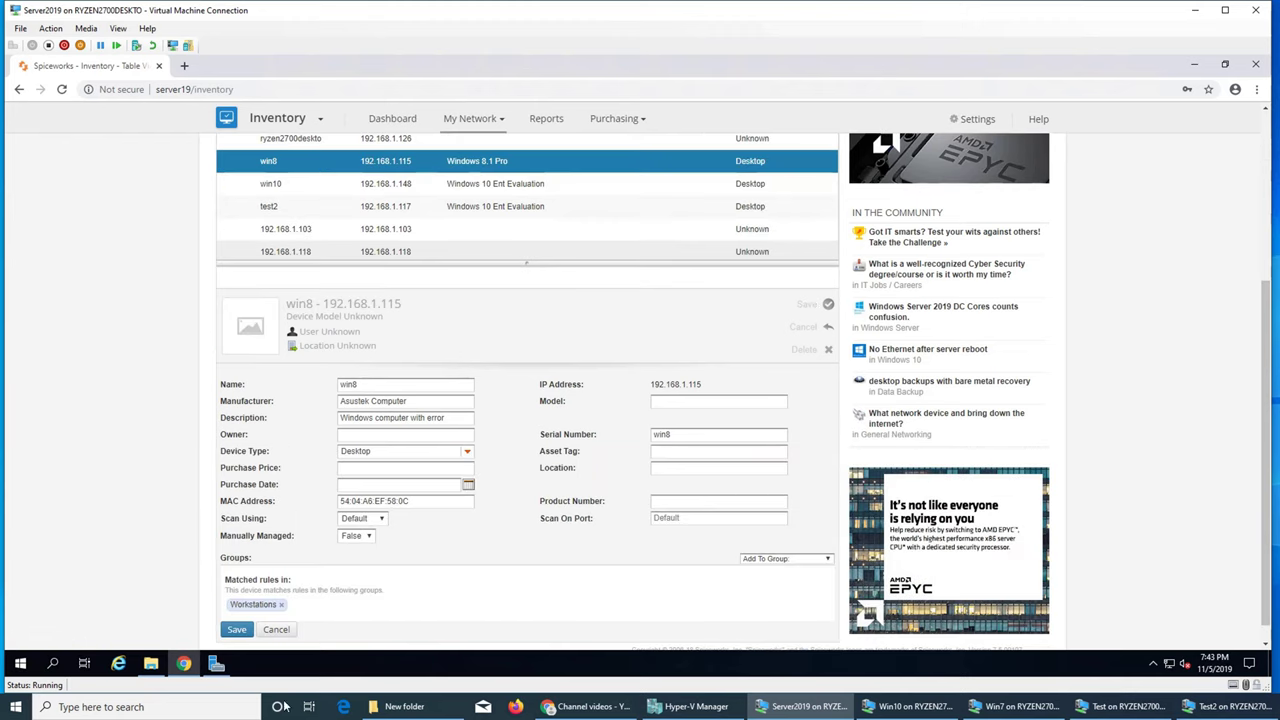
{"action": "left_click", "coordinate": [280, 630]}
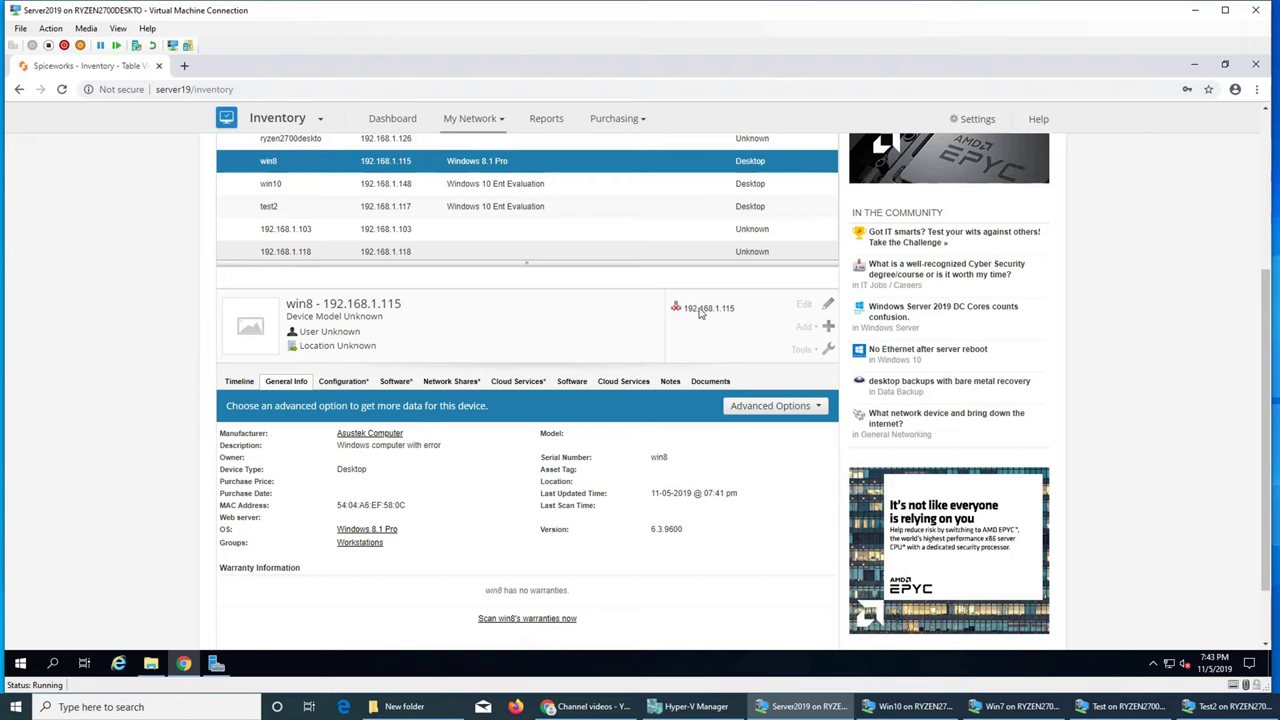
{"action": "mouse_move", "coordinate": [833, 328]}
{"action": "mouse_move", "coordinate": [828, 352]}
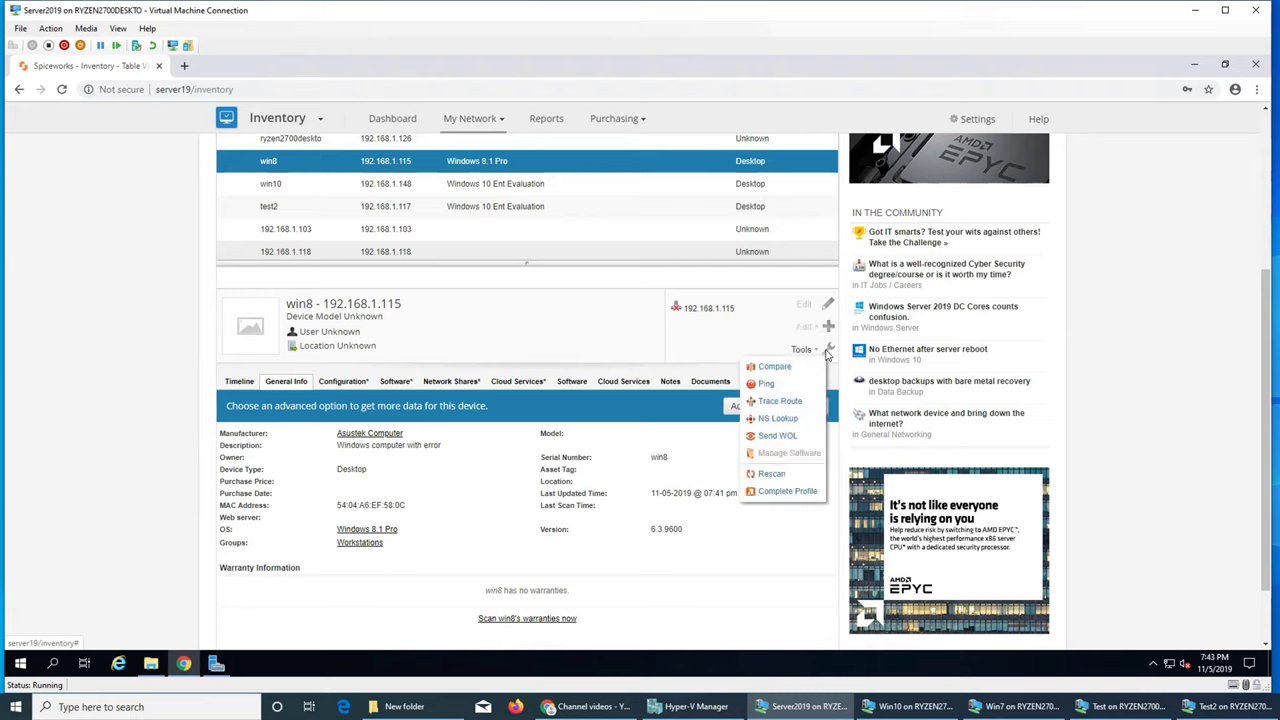
Ping win8, confirm 0% packet loss, and close the Ping Results dialog
{"action": "left_click", "coordinate": [766, 384]}
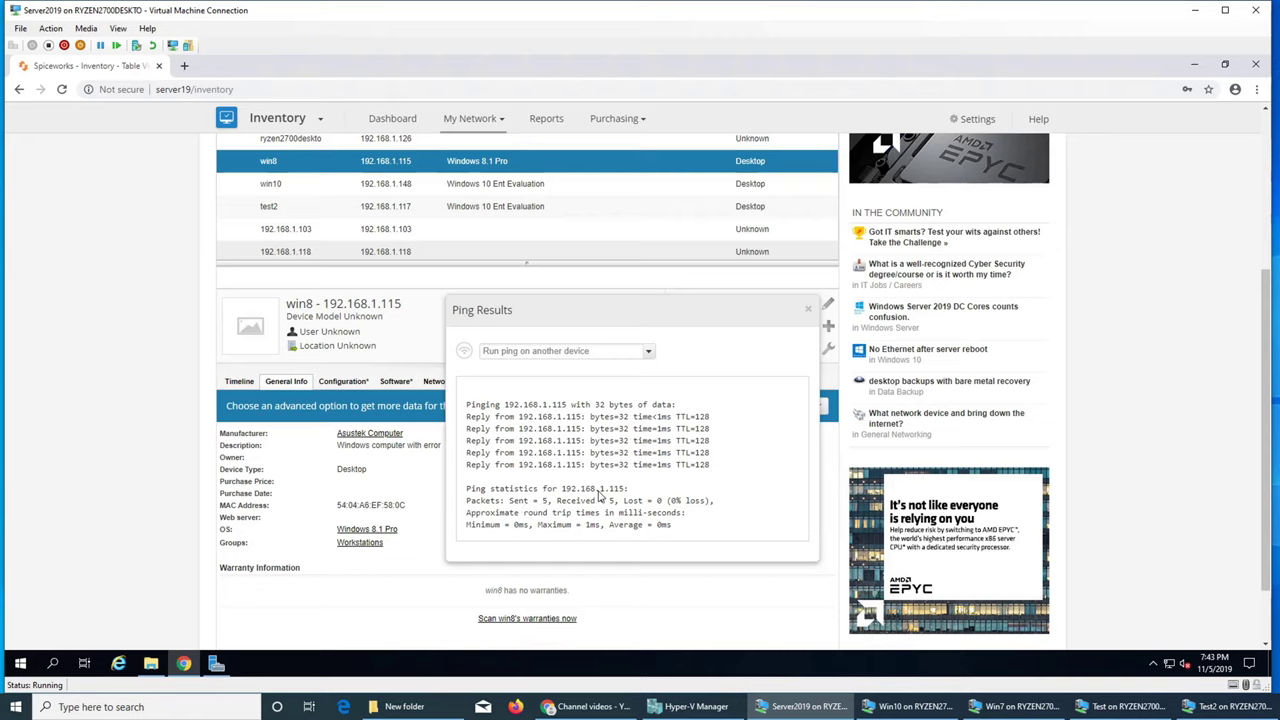
{"action": "left_click", "coordinate": [808, 312]}
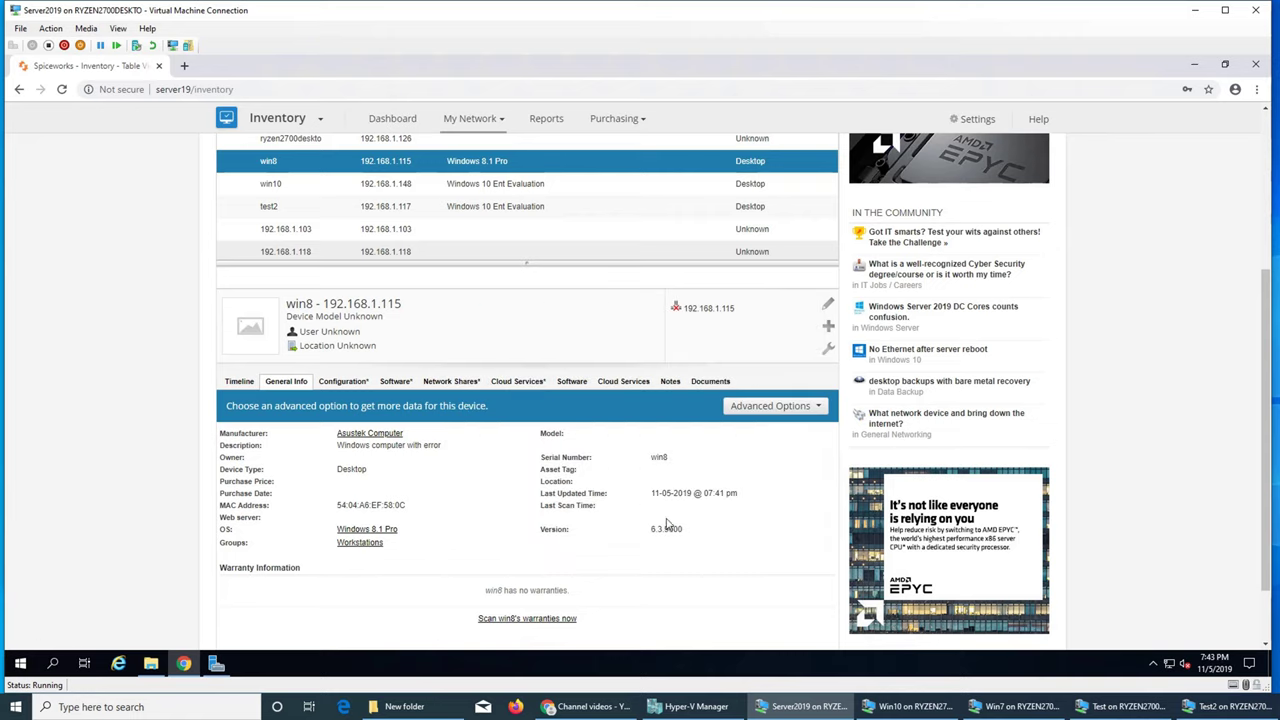
{"action": "scroll", "coordinate": [686, 520], "scroll_direction": "down", "scroll_amount": 1}
{"action": "scroll", "coordinate": [686, 520], "scroll_direction": "up", "scroll_amount": 4}
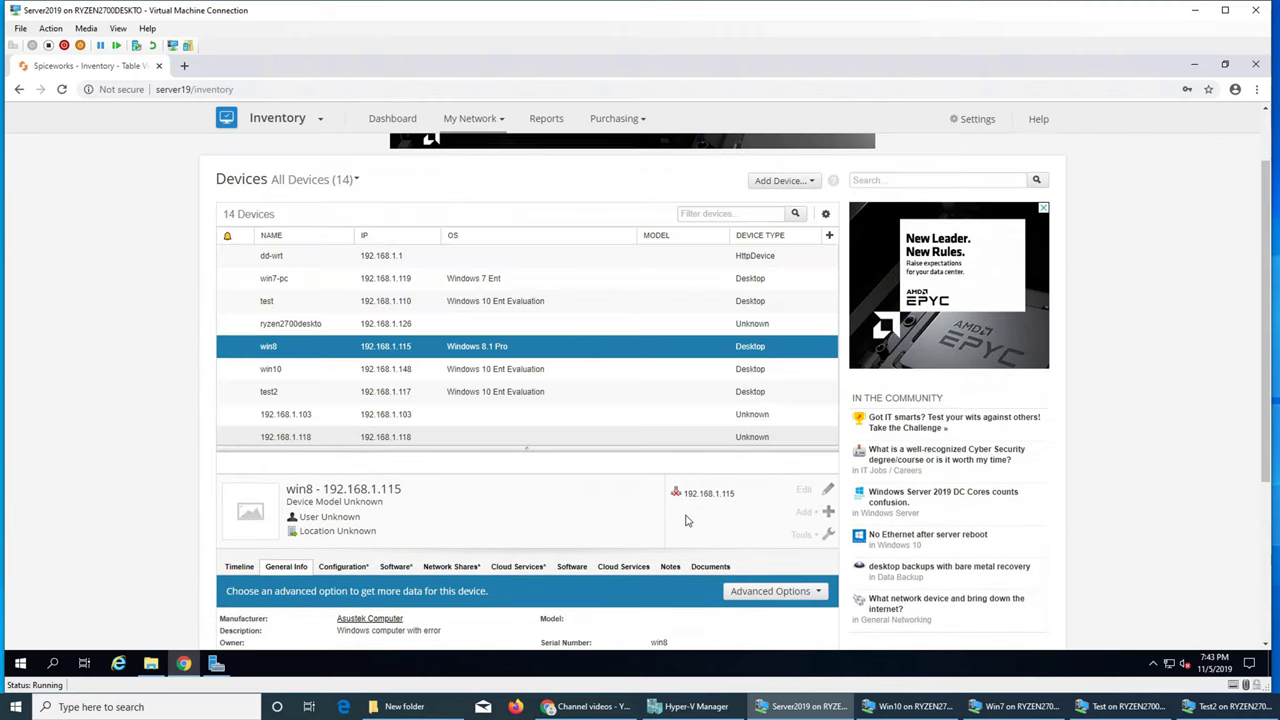
{"action": "scroll", "coordinate": [686, 520], "scroll_direction": "down", "scroll_amount": 4}
{"action": "scroll", "coordinate": [686, 528], "scroll_direction": "up", "scroll_amount": 3}
Show win10's details, minimize Hyper-V Manager, and open the Test VM's Start menu
{"action": "left_click", "coordinate": [524, 372]}
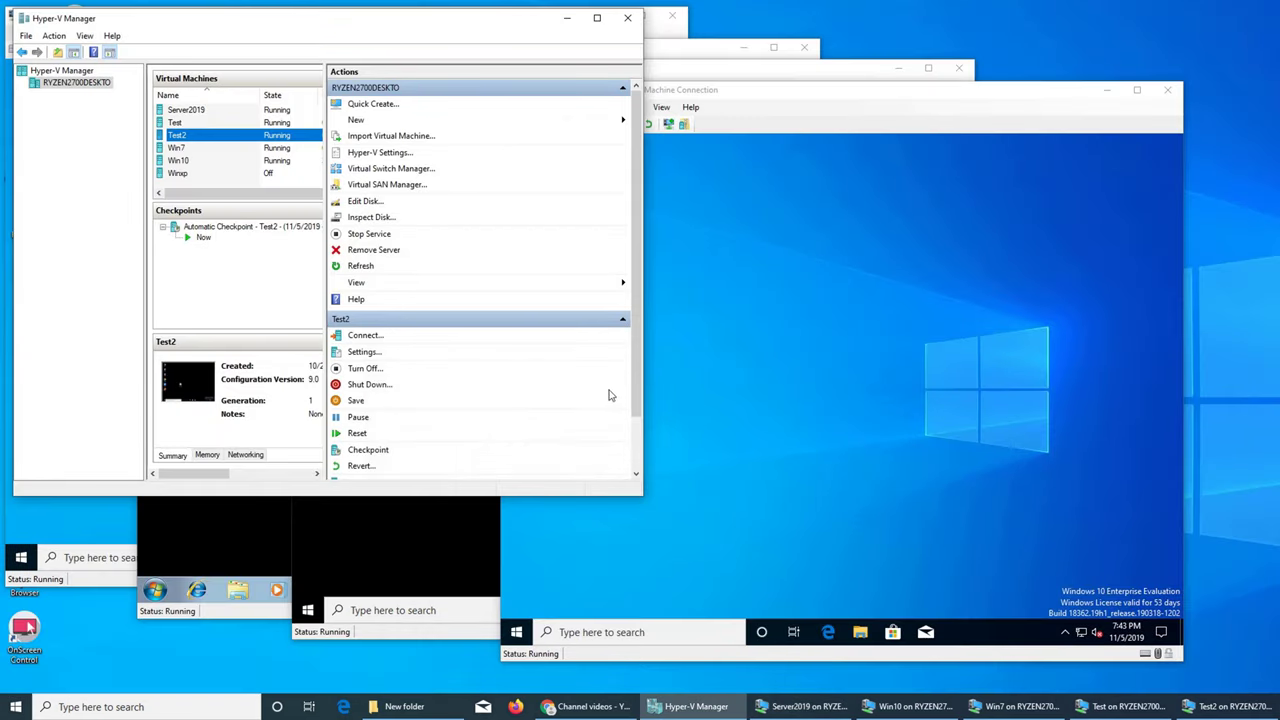
{"action": "left_click", "coordinate": [566, 17]}
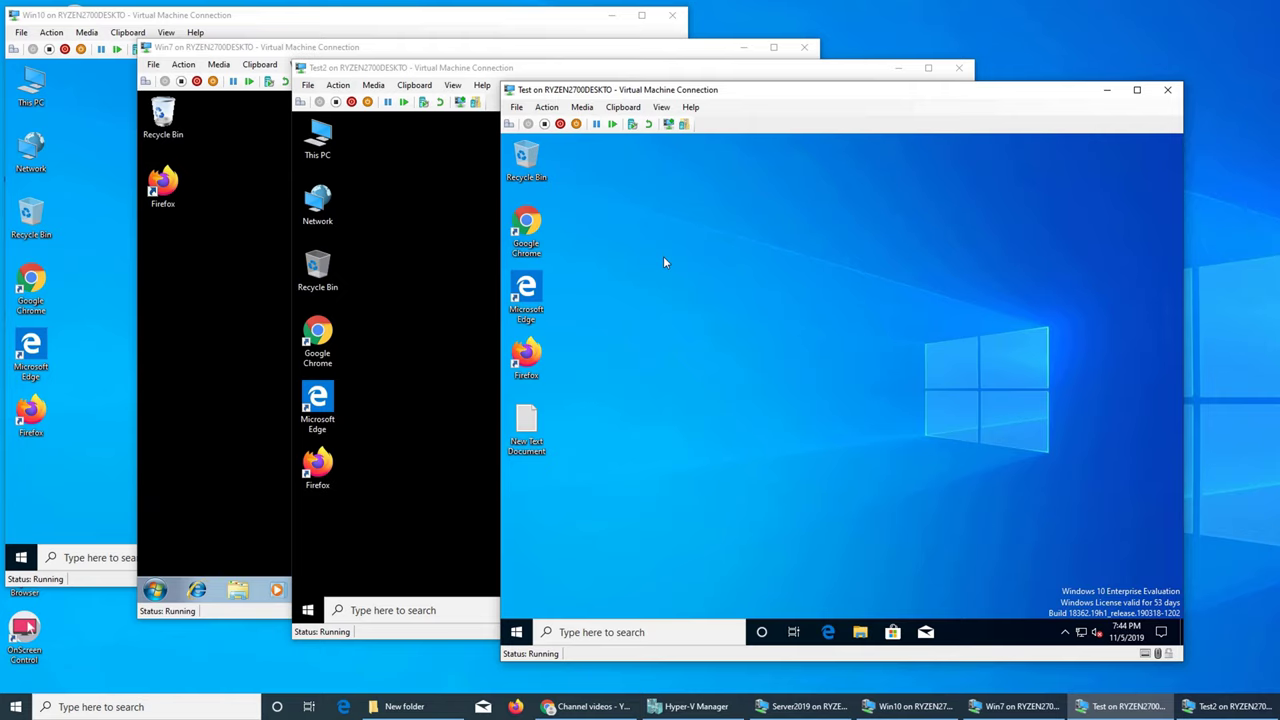
{"action": "right_click", "coordinate": [697, 299]}
{"action": "left_click", "coordinate": [645, 372]}
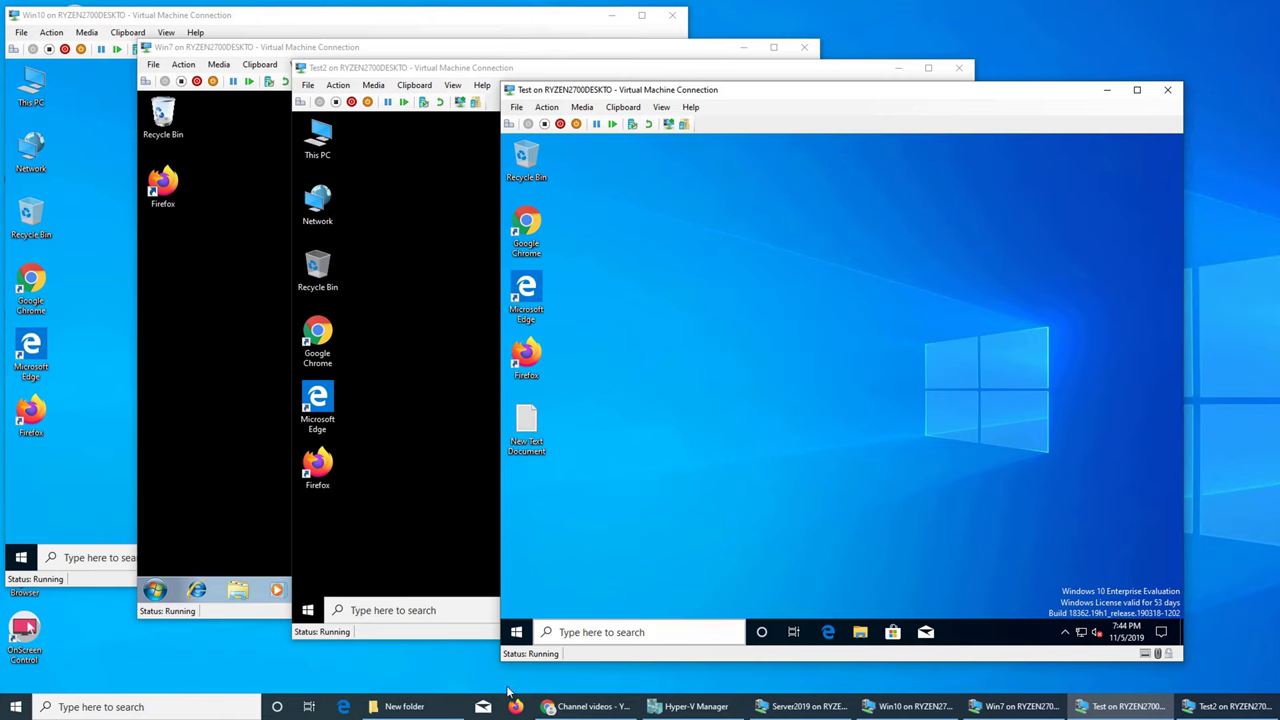
{"action": "left_click", "coordinate": [516, 632]}
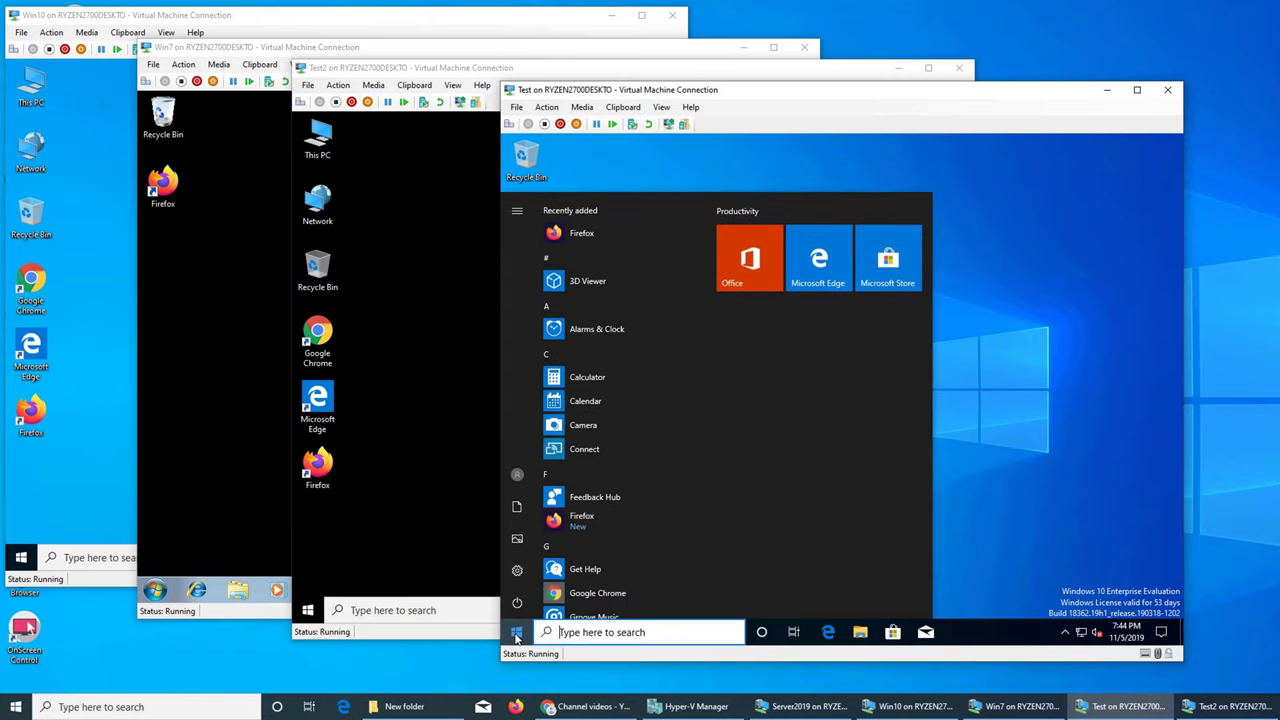
Open Windows Defender Firewall's advanced security console, authenticating as administrator
{"action": "type", "text": "firewal"}
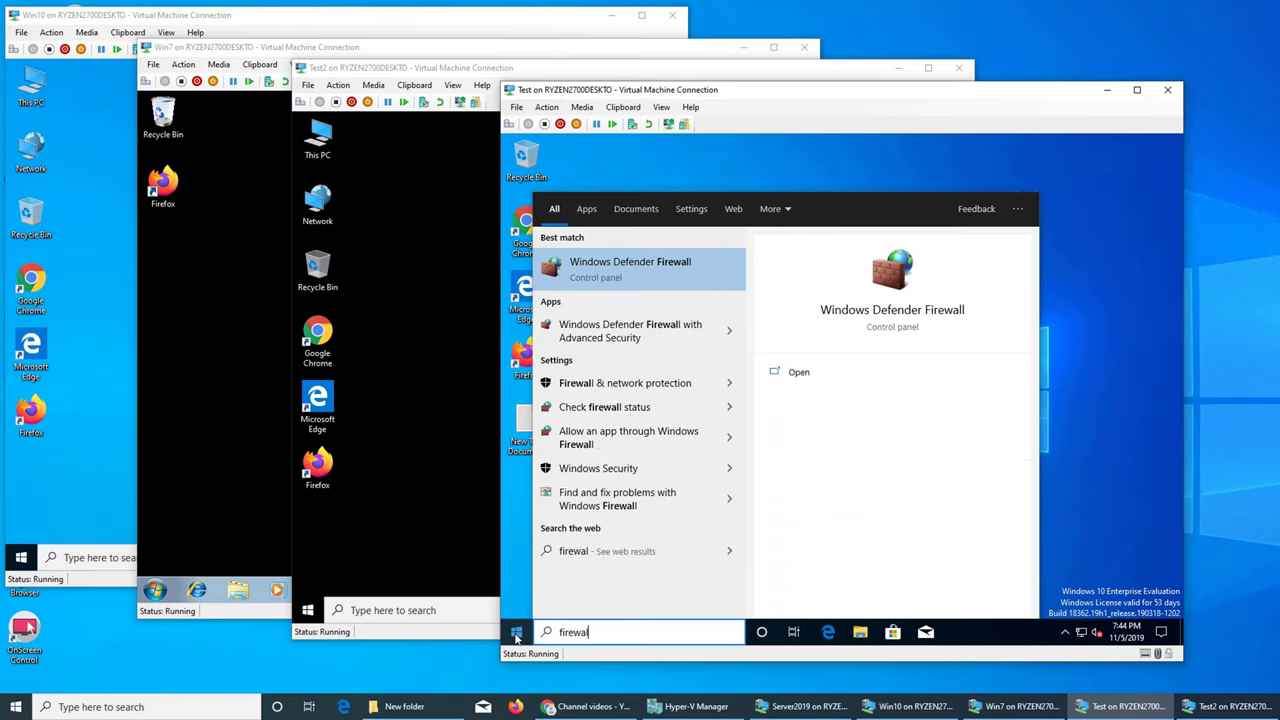
{"action": "left_click", "coordinate": [650, 268]}
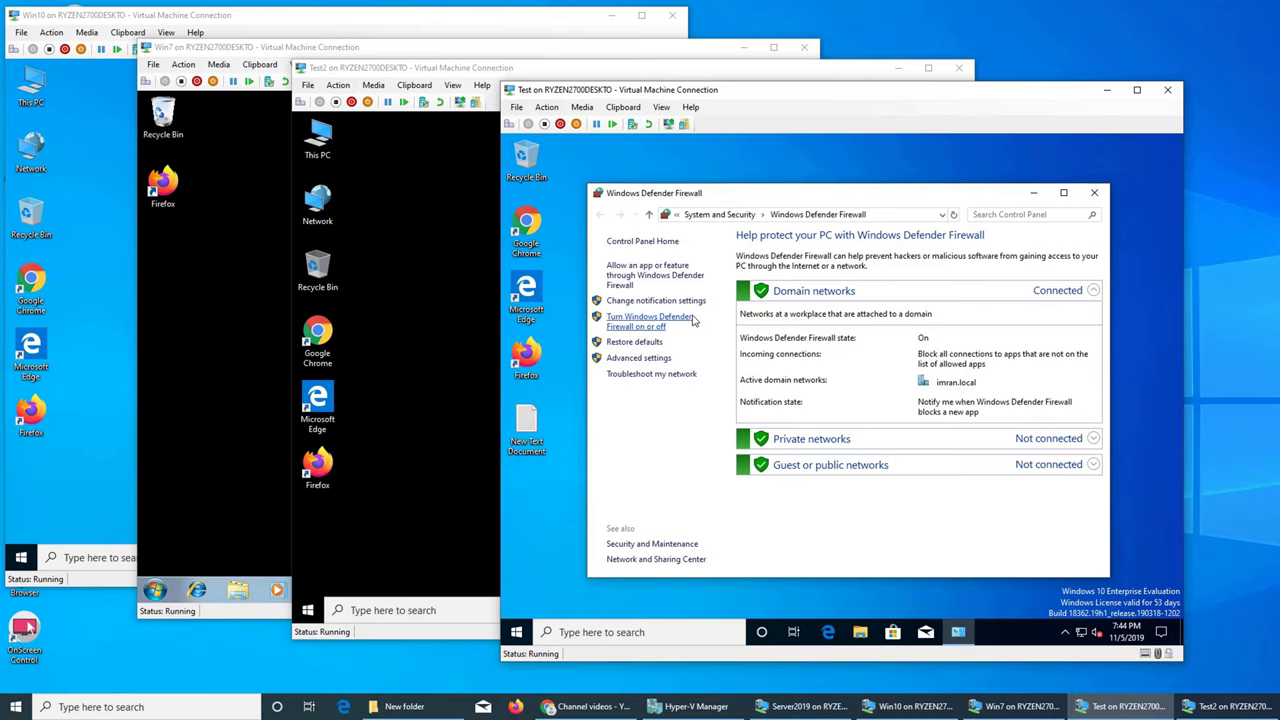
{"action": "left_click", "coordinate": [636, 358]}
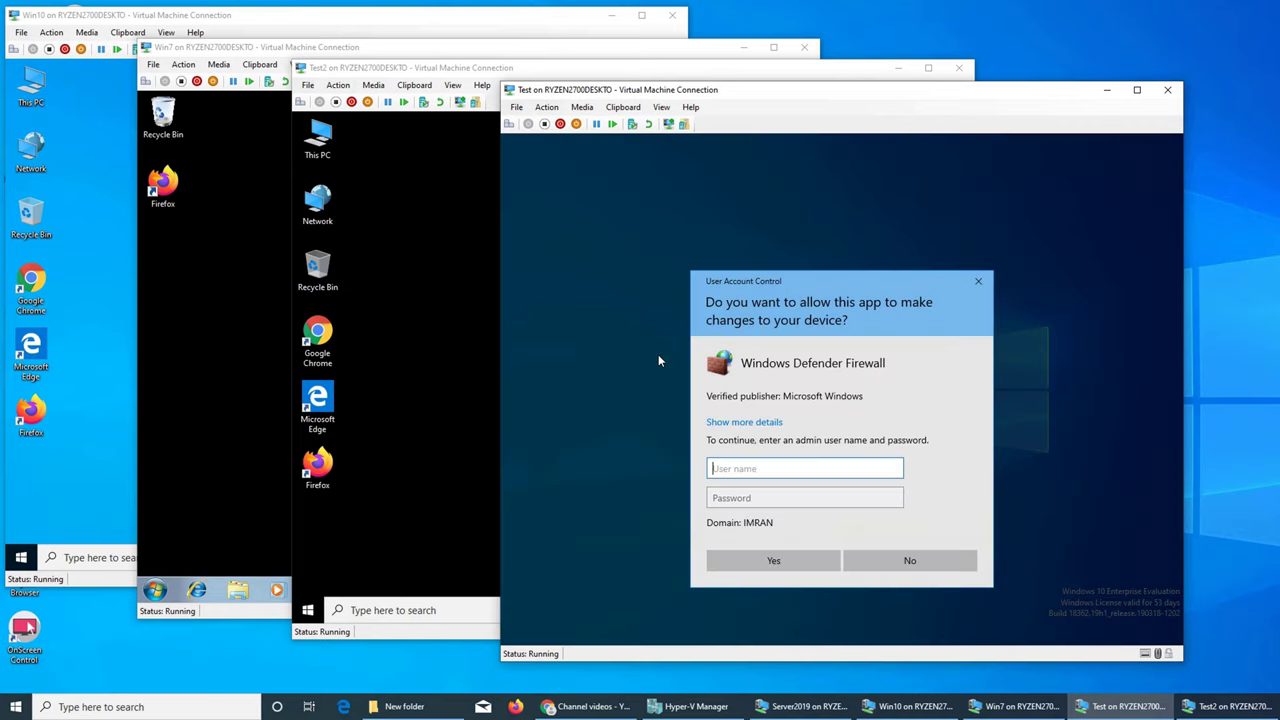
{"action": "type", "text": "administrator"}
{"action": "key", "text": "Tab"}
{"action": "type", "text": "•••••••••"}
{"action": "key", "text": "Return"}
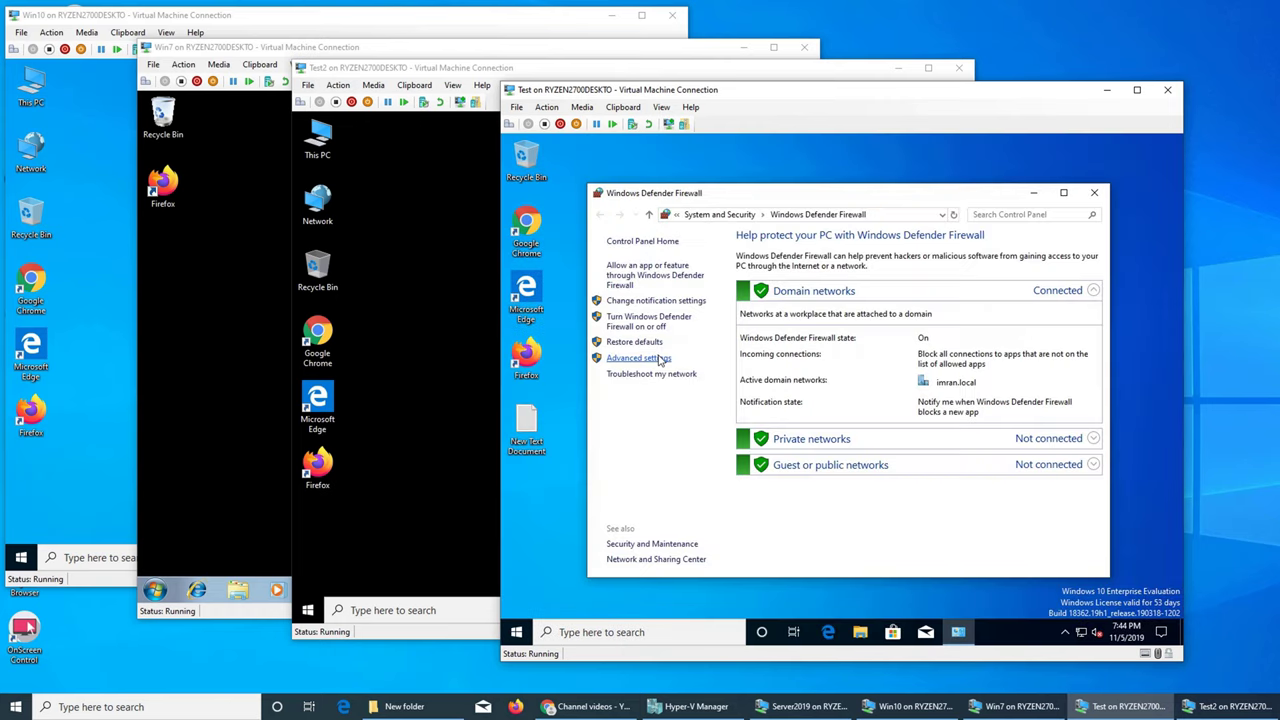
{"action": "left_click", "coordinate": [638, 358]}
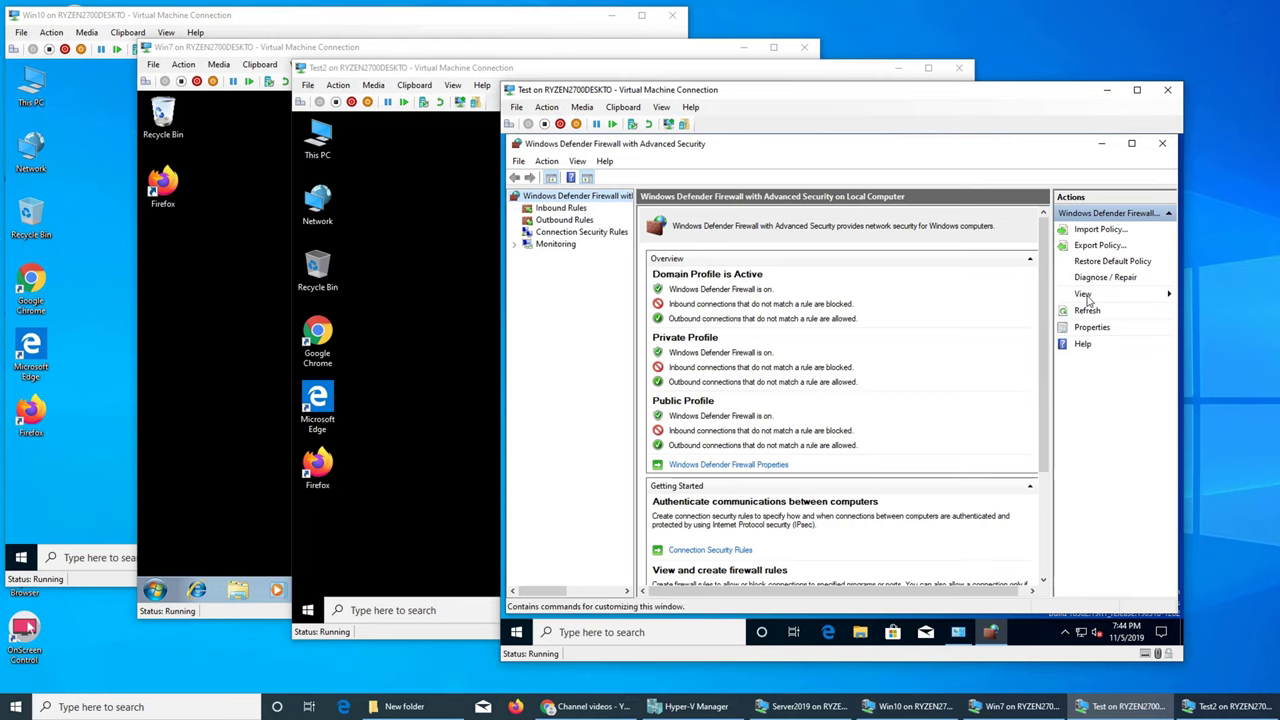
Review the active firewall rules under Monitoring, plus the outbound, inbound and connection security rules
{"action": "left_click", "coordinate": [517, 246]}
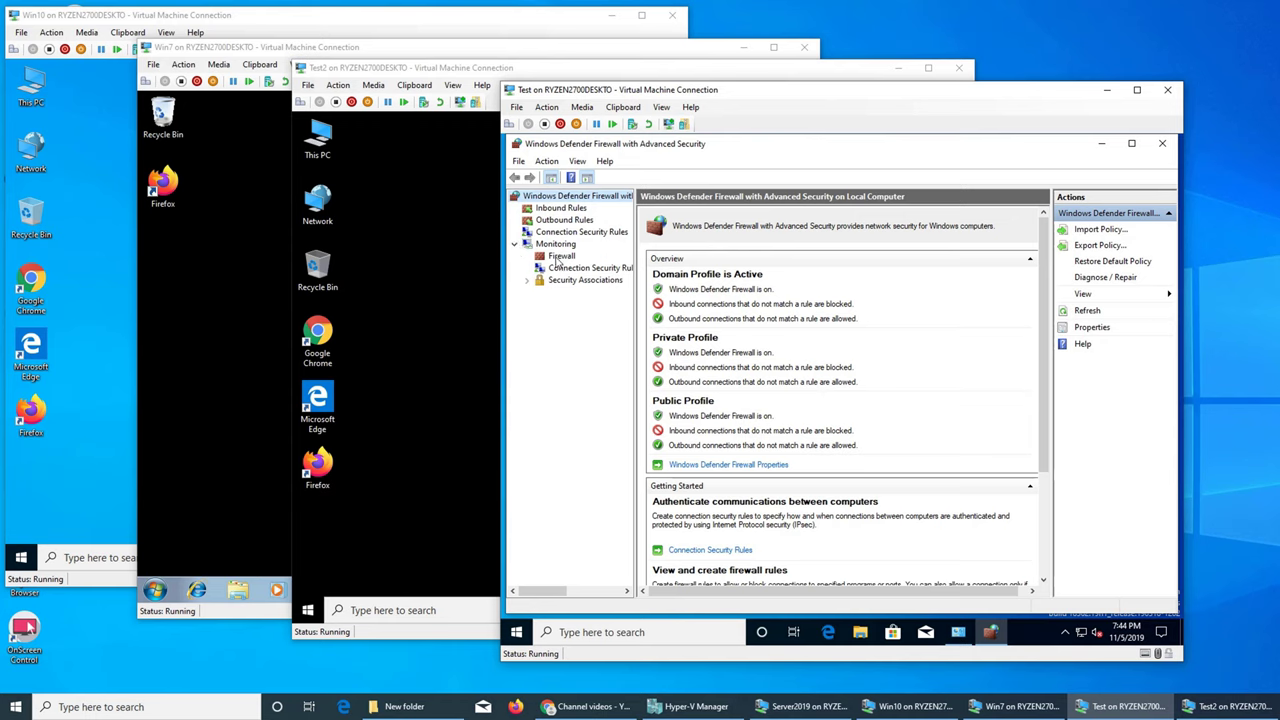
{"action": "left_click", "coordinate": [561, 257]}
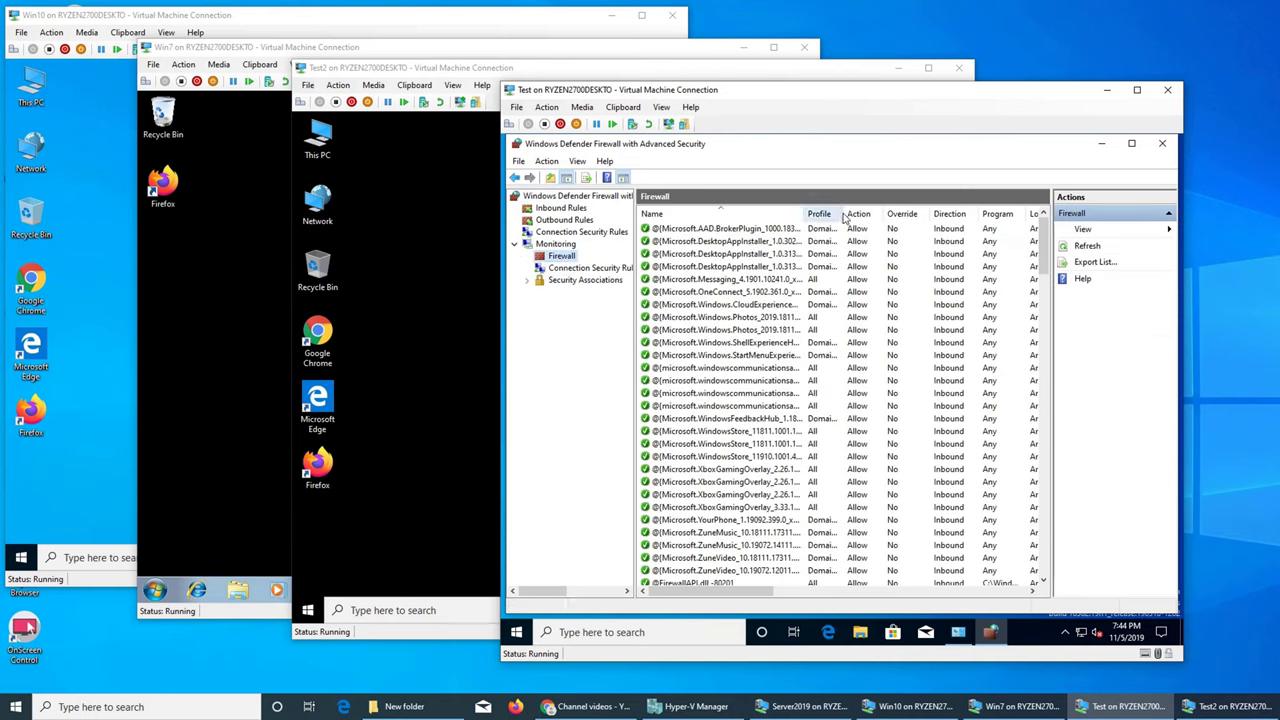
{"action": "left_click_drag", "start_coordinate": [843, 216], "coordinate": [867, 216]}
{"action": "scroll", "coordinate": [872, 268], "scroll_direction": "down", "scroll_amount": 10}
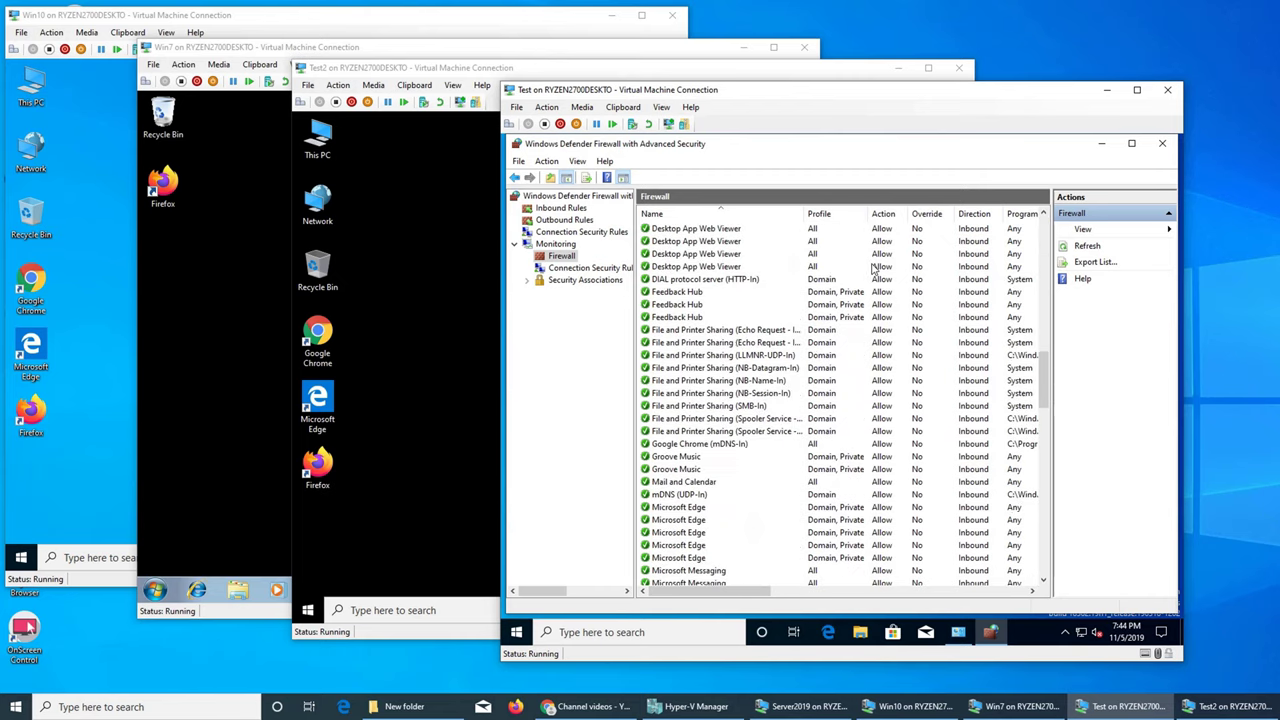
{"action": "scroll", "coordinate": [872, 268], "scroll_direction": "down", "scroll_amount": 20}
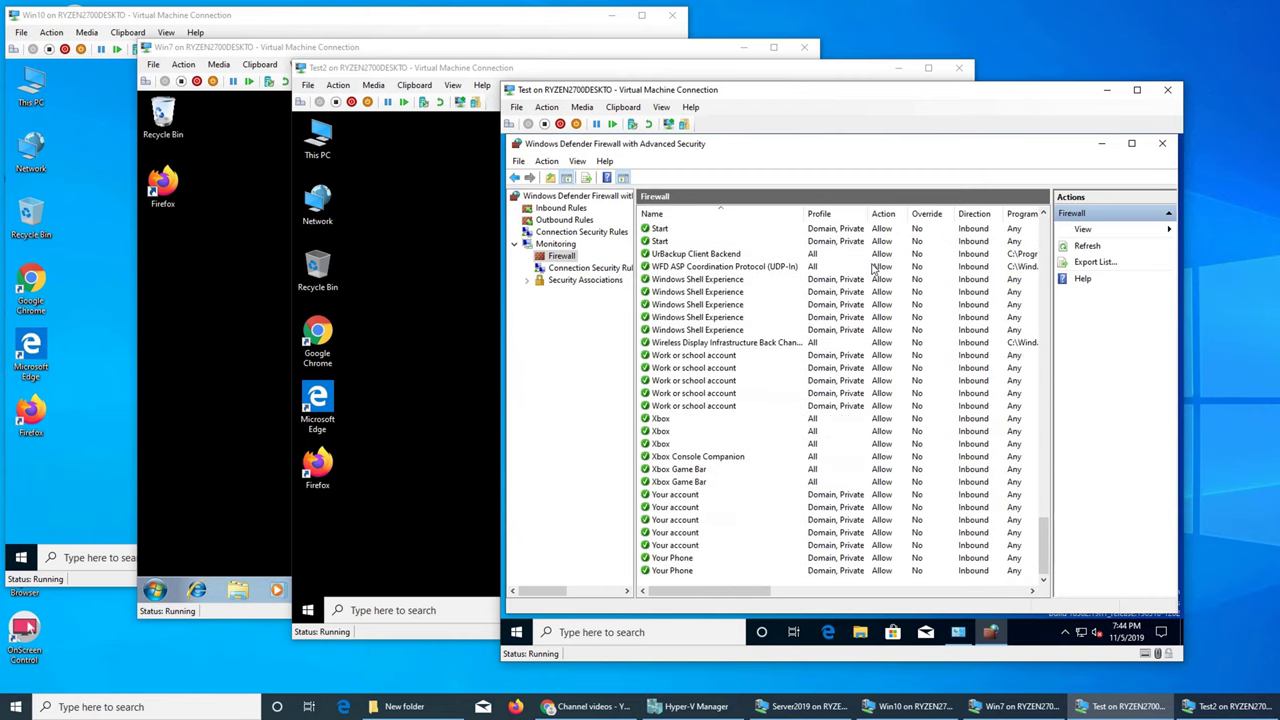
{"action": "left_click", "coordinate": [564, 220]}
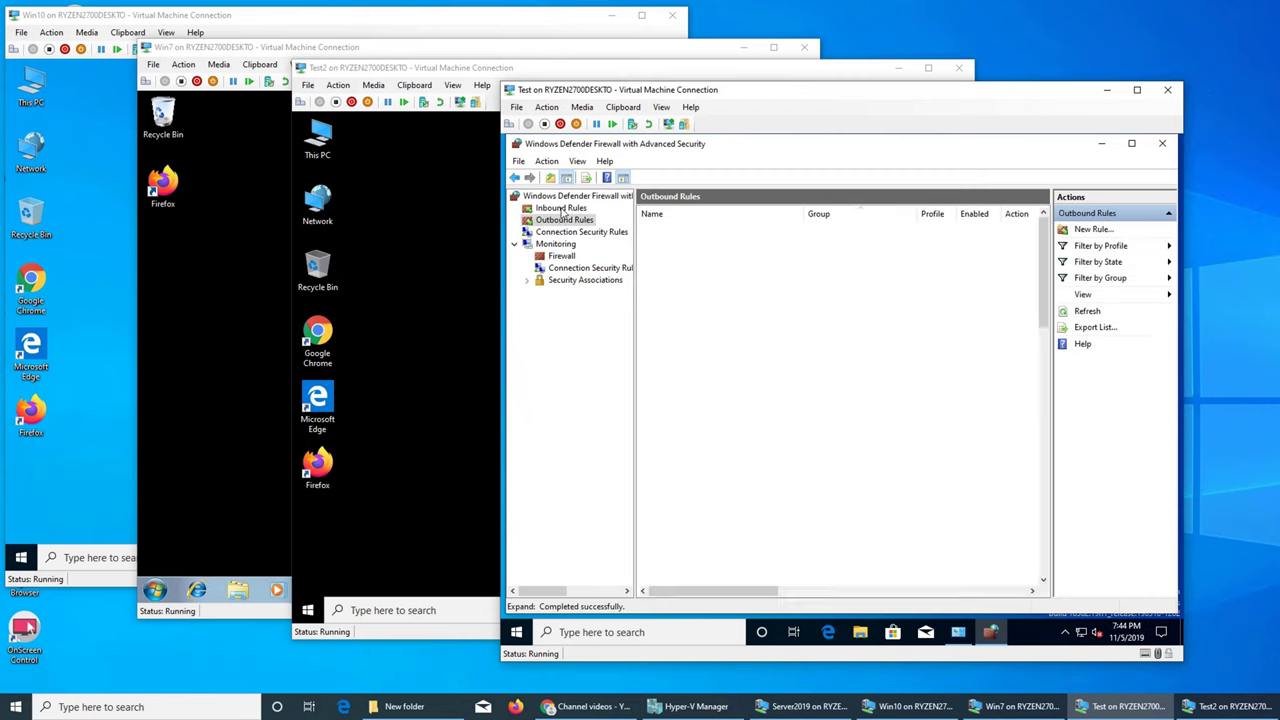
{"action": "left_click", "coordinate": [561, 208]}
{"action": "left_click", "coordinate": [567, 232]}
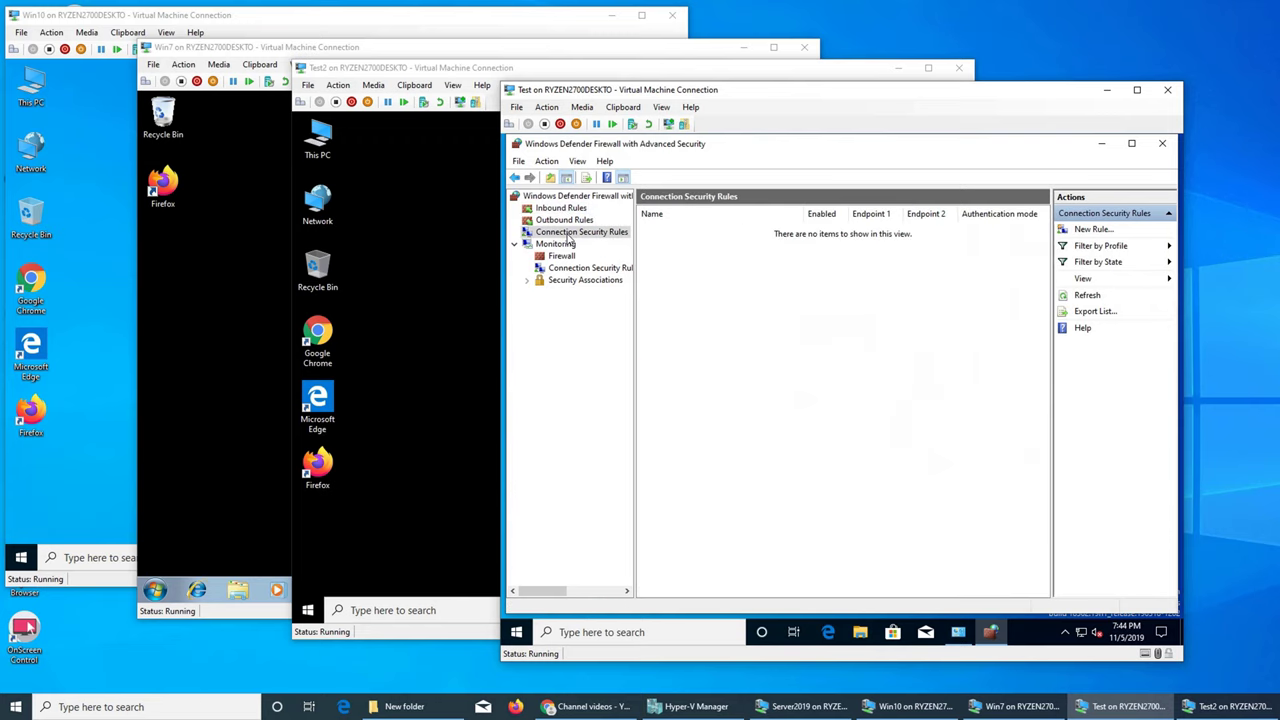
{"action": "left_click", "coordinate": [556, 244]}
{"action": "left_click", "coordinate": [561, 256]}
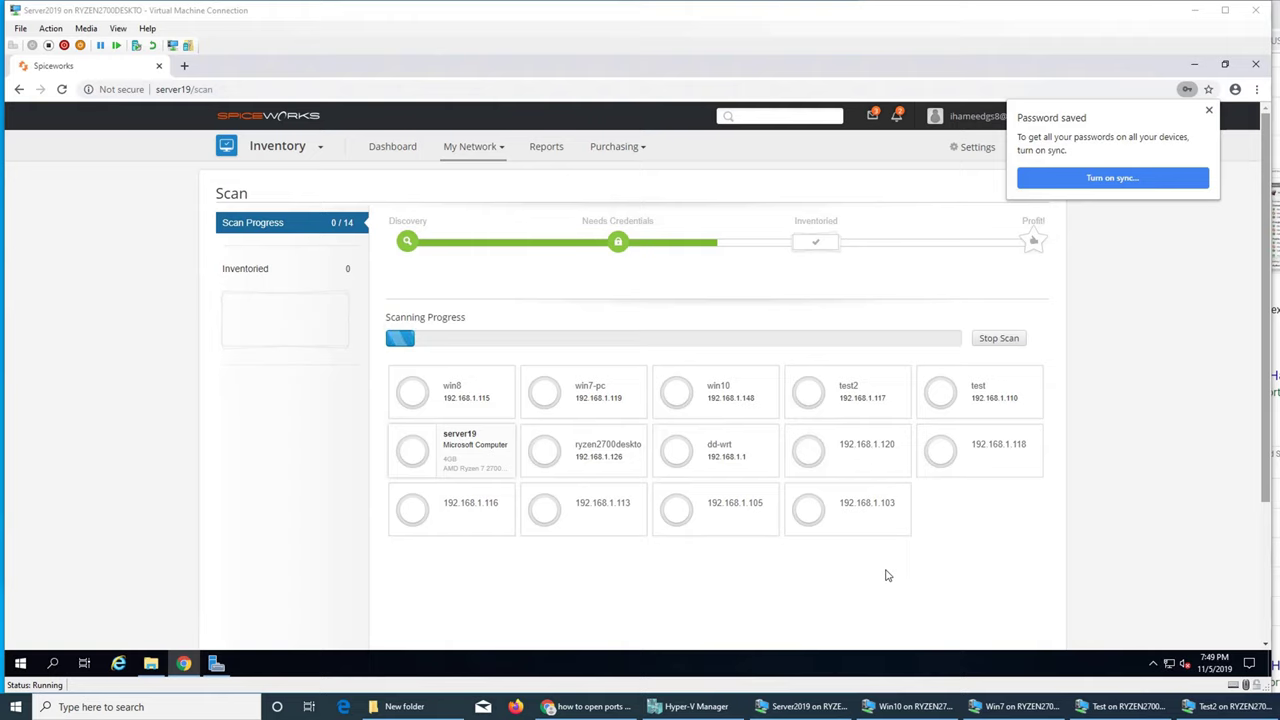
Dismiss Chrome's 'Password saved' notice and wait for the scan to finish
{"action": "left_click", "coordinate": [1209, 110]}
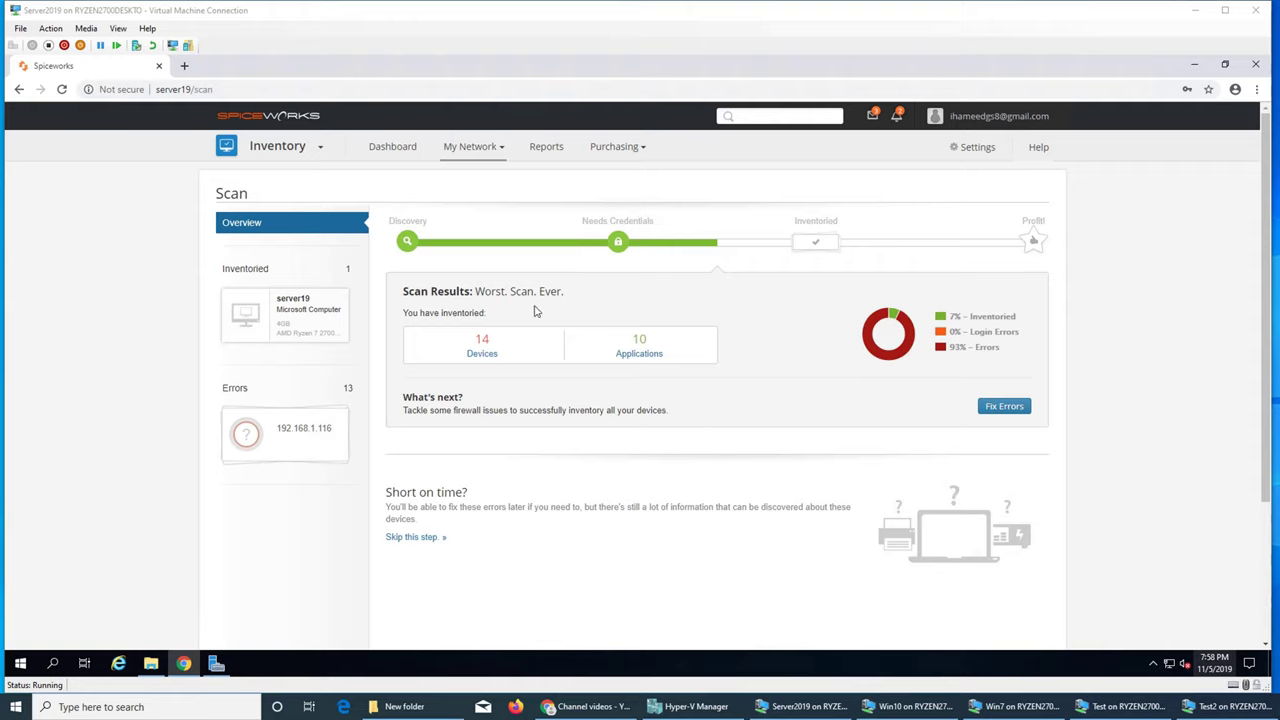
Go to the Spiceworks Dashboard from the top navigation bar
{"action": "left_click", "coordinate": [472, 150]}
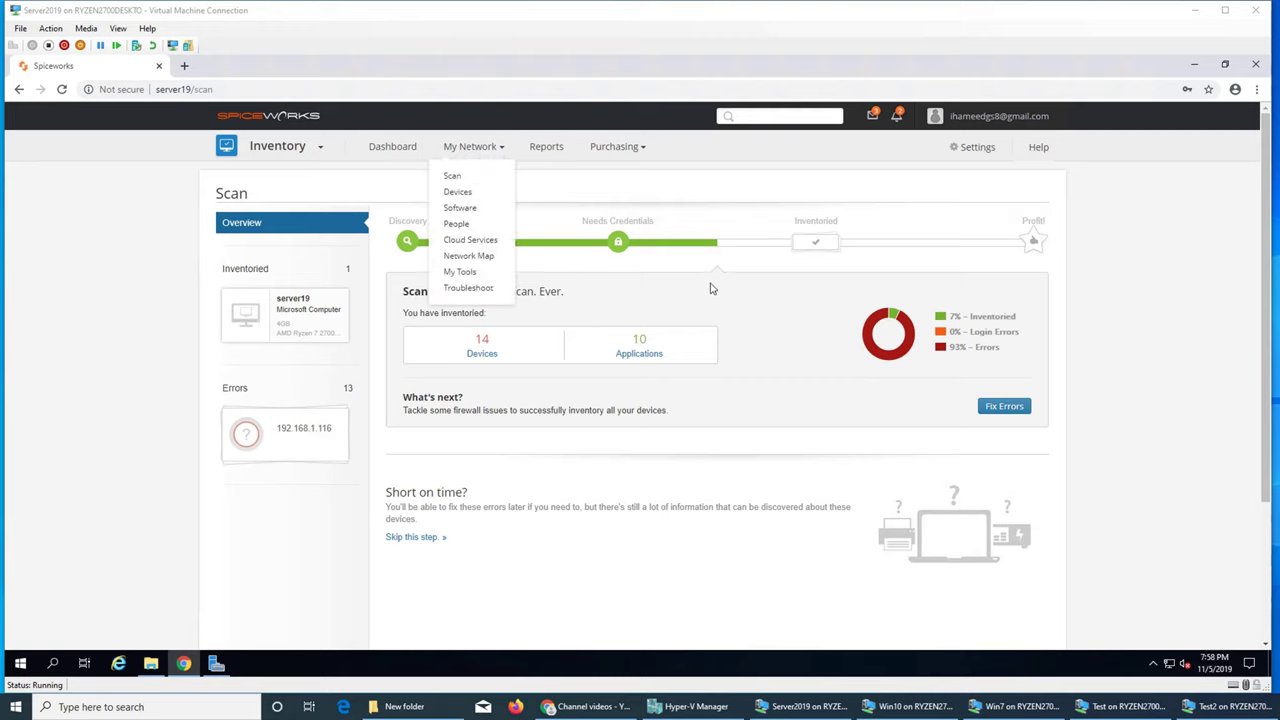
{"action": "left_click", "coordinate": [393, 148]}
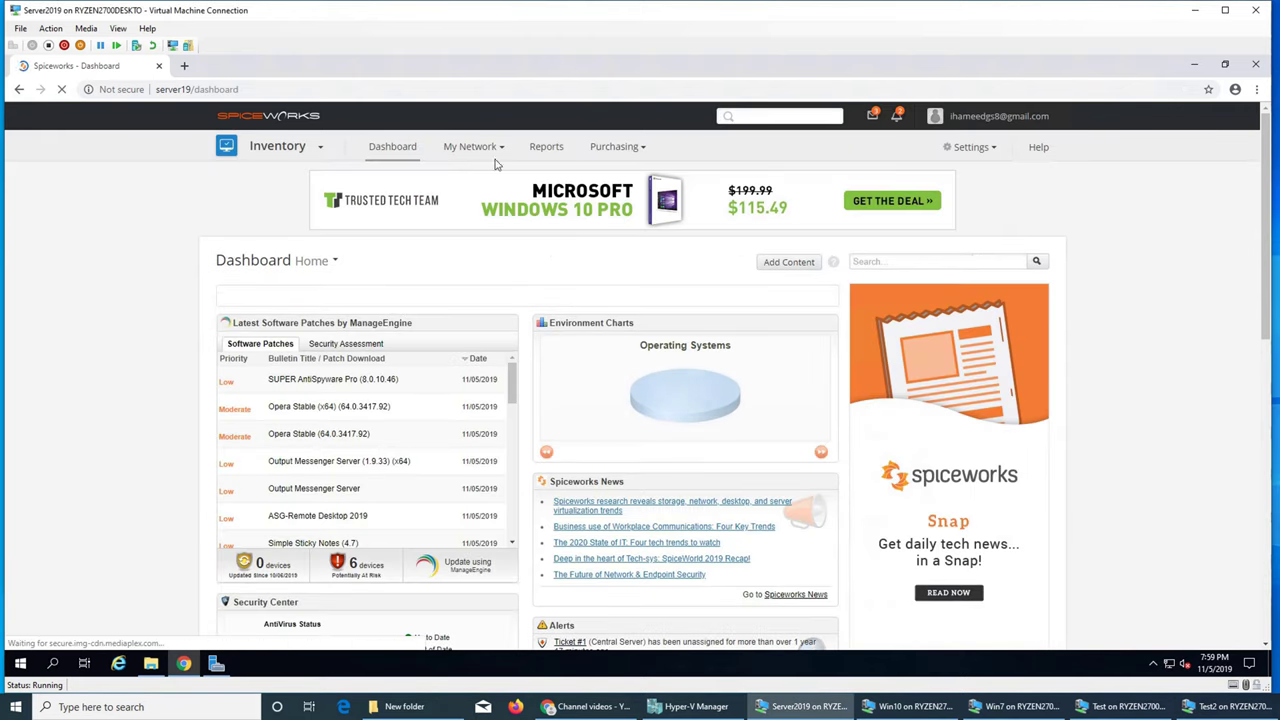
Remove .local from the WMI account username, save it, and tick the 192.168.1.1-254 range
{"action": "left_click", "coordinate": [968, 147]}
{"action": "left_click", "coordinate": [977, 190]}
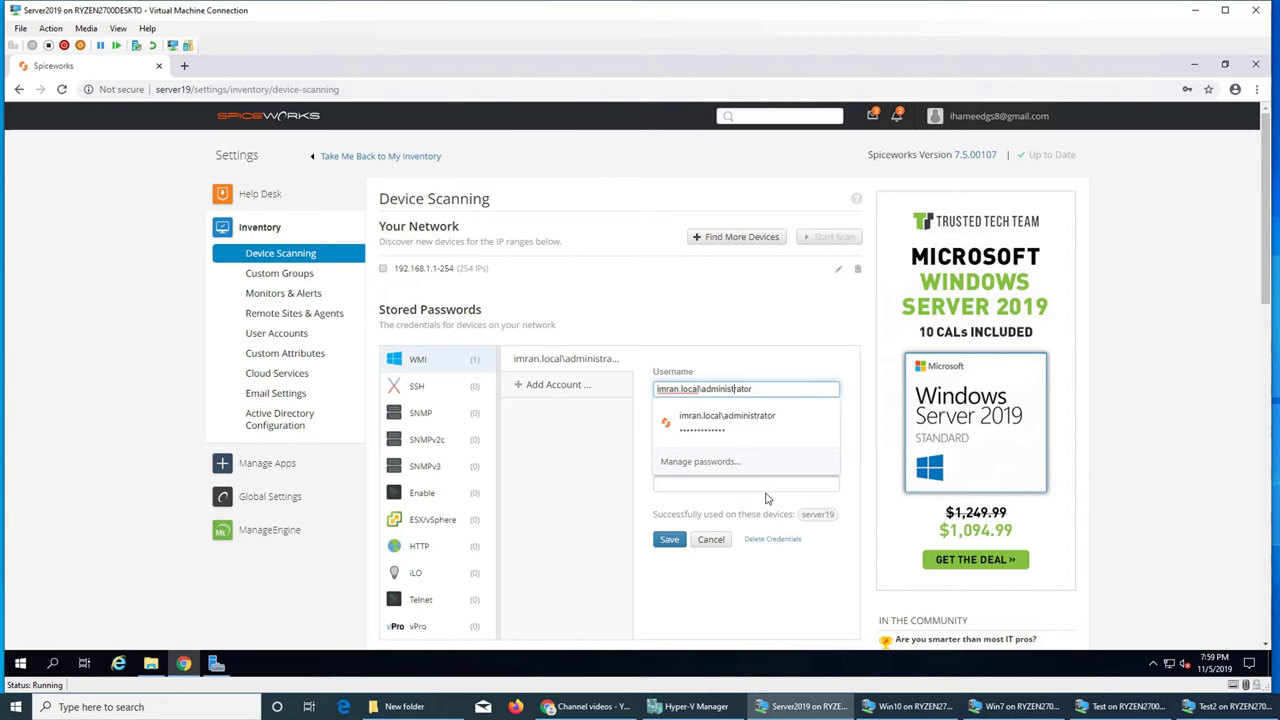
{"action": "key", "text": "BackSpace"}
{"action": "key", "text": "BackSpace"}
{"action": "key", "text": "BackSpace"}
{"action": "key", "text": "BackSpace"}
{"action": "key", "text": "BackSpace"}
{"action": "key", "text": "BackSpace"}
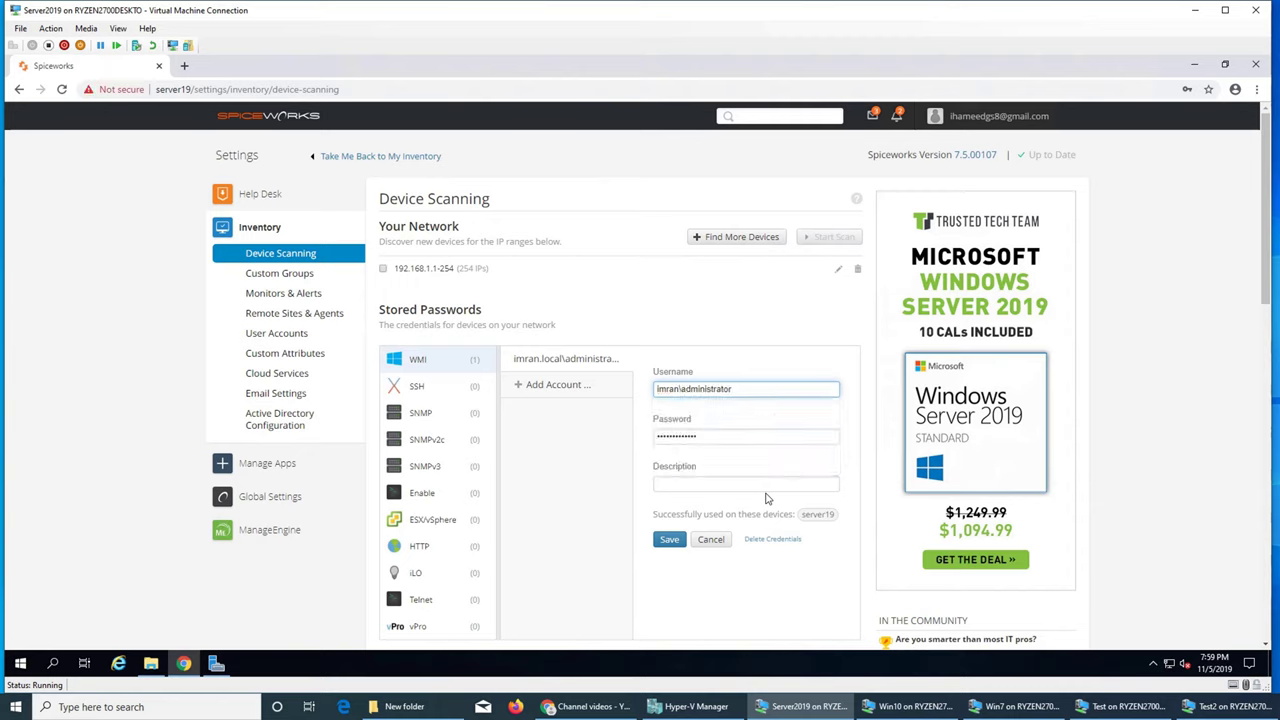
{"action": "left_click", "coordinate": [669, 540]}
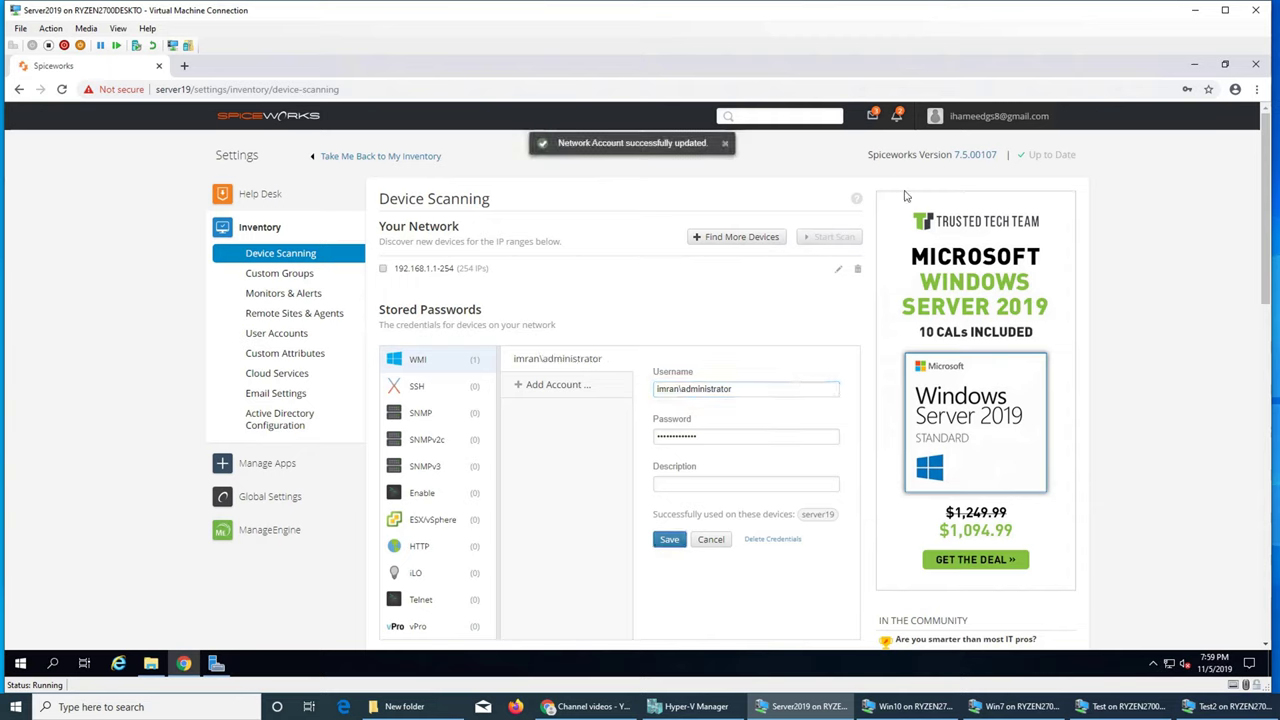
{"action": "left_click", "coordinate": [383, 269]}
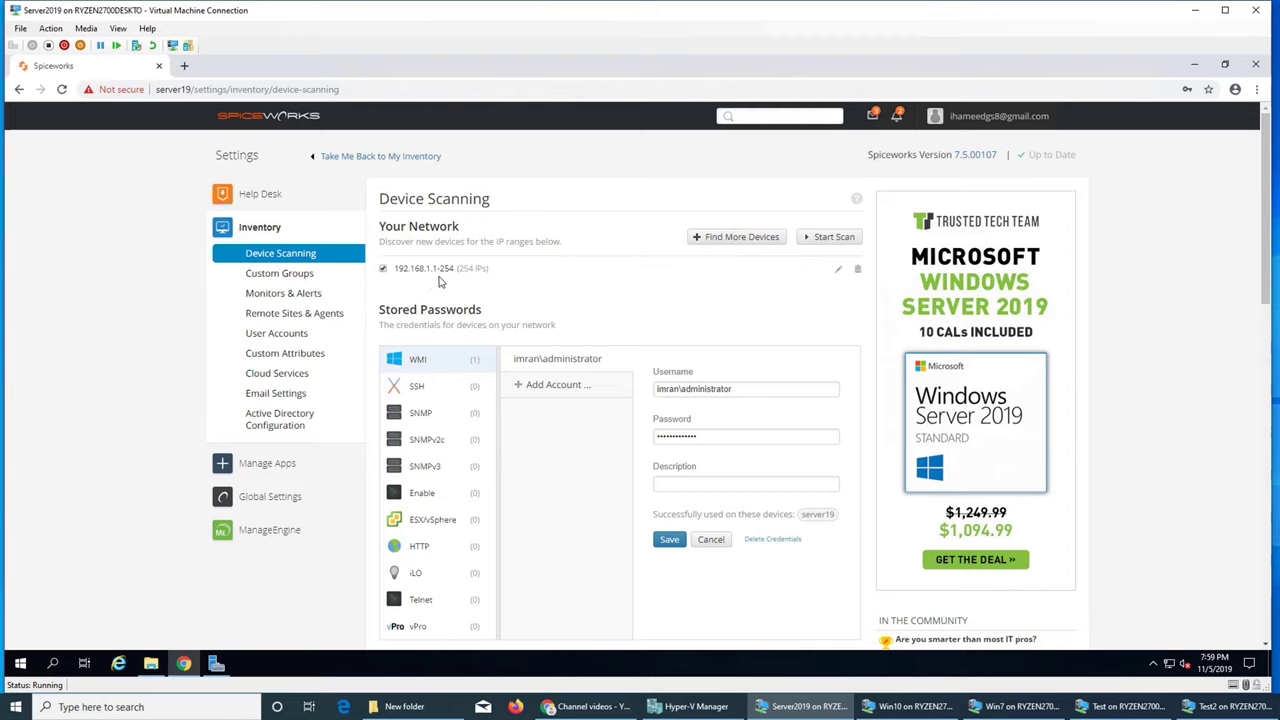
Start the network scan, let Chrome save the account password, and dismiss the notice
{"action": "left_click", "coordinate": [847, 239]}
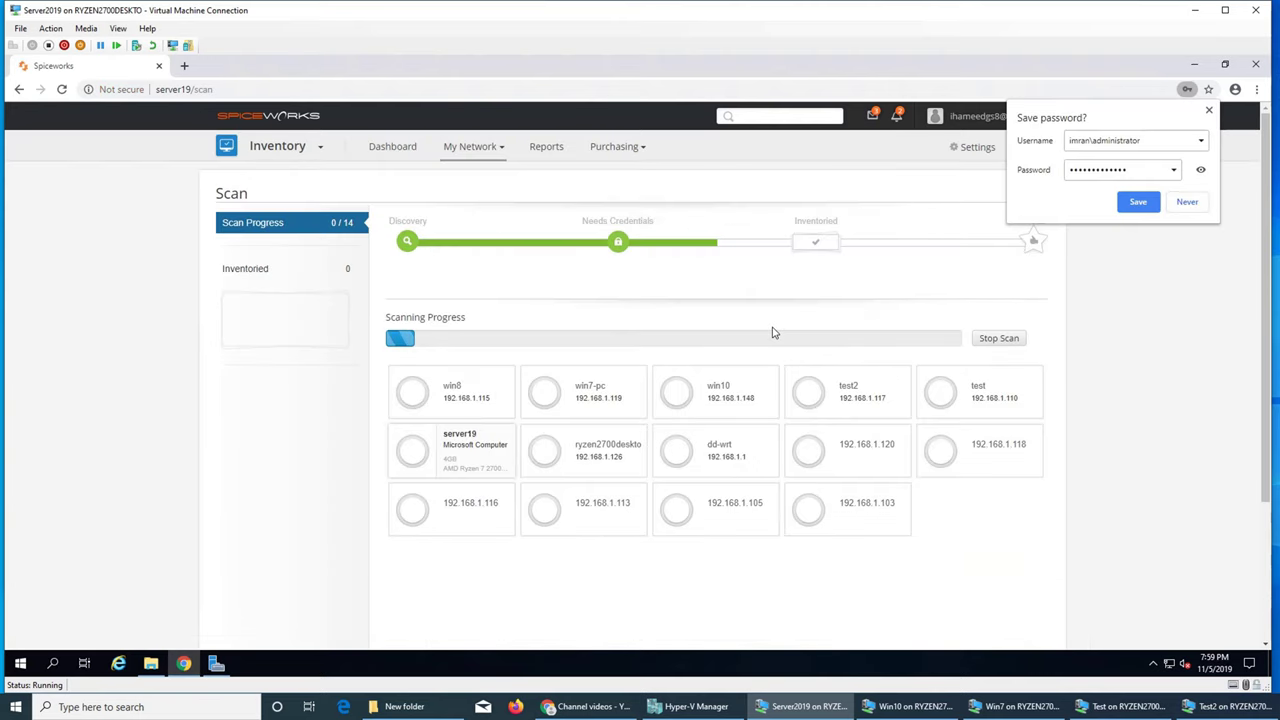
{"action": "left_click", "coordinate": [1137, 203]}
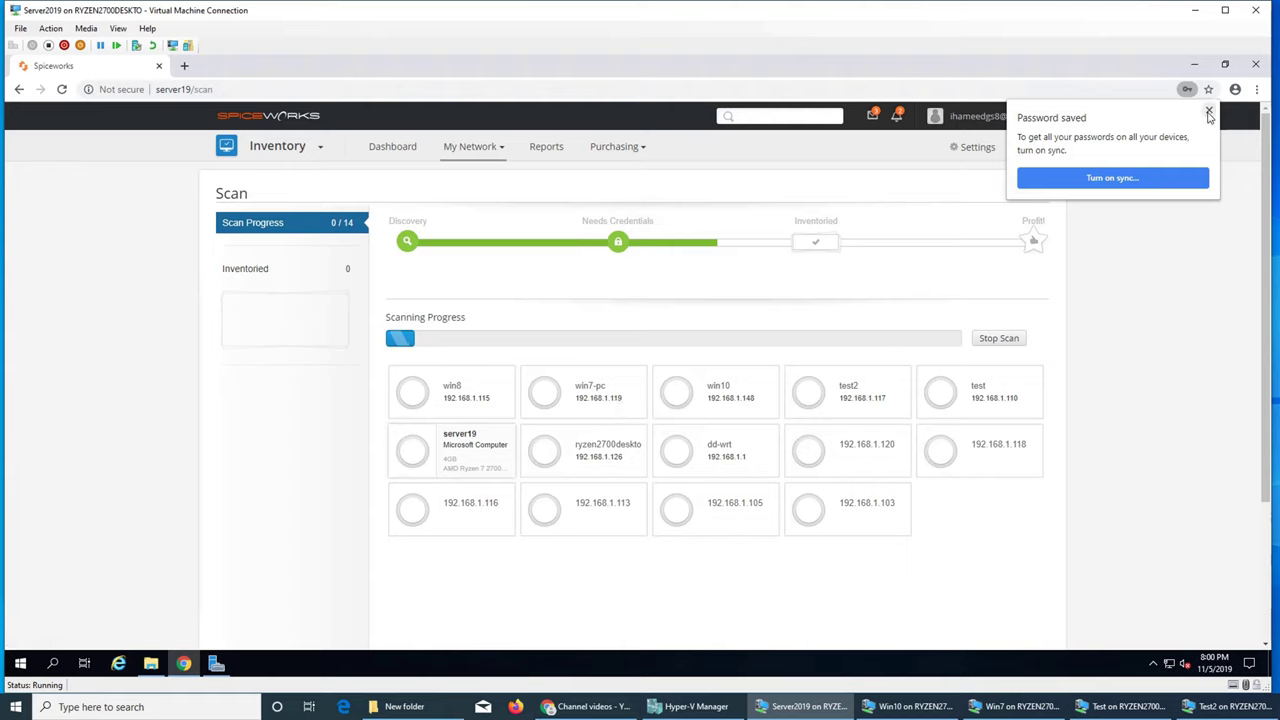
{"action": "left_click", "coordinate": [1208, 110]}
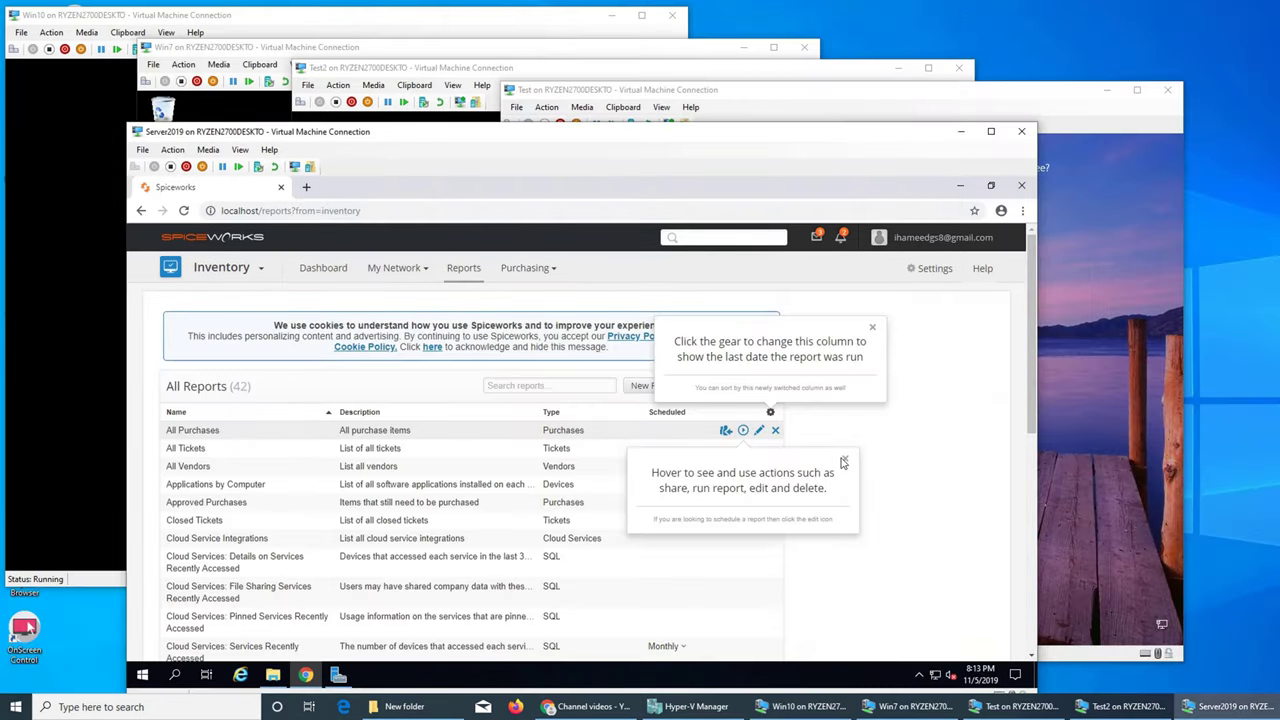
Dismiss the help tips and open My Network > Scan's Errors, then Fix Issues
{"action": "left_click", "coordinate": [843, 461]}
{"action": "left_click", "coordinate": [872, 327]}
{"action": "left_click", "coordinate": [396, 268]}
{"action": "left_click", "coordinate": [403, 303]}
{"action": "scroll", "coordinate": [665, 478], "scroll_direction": "down", "scroll_amount": 2}
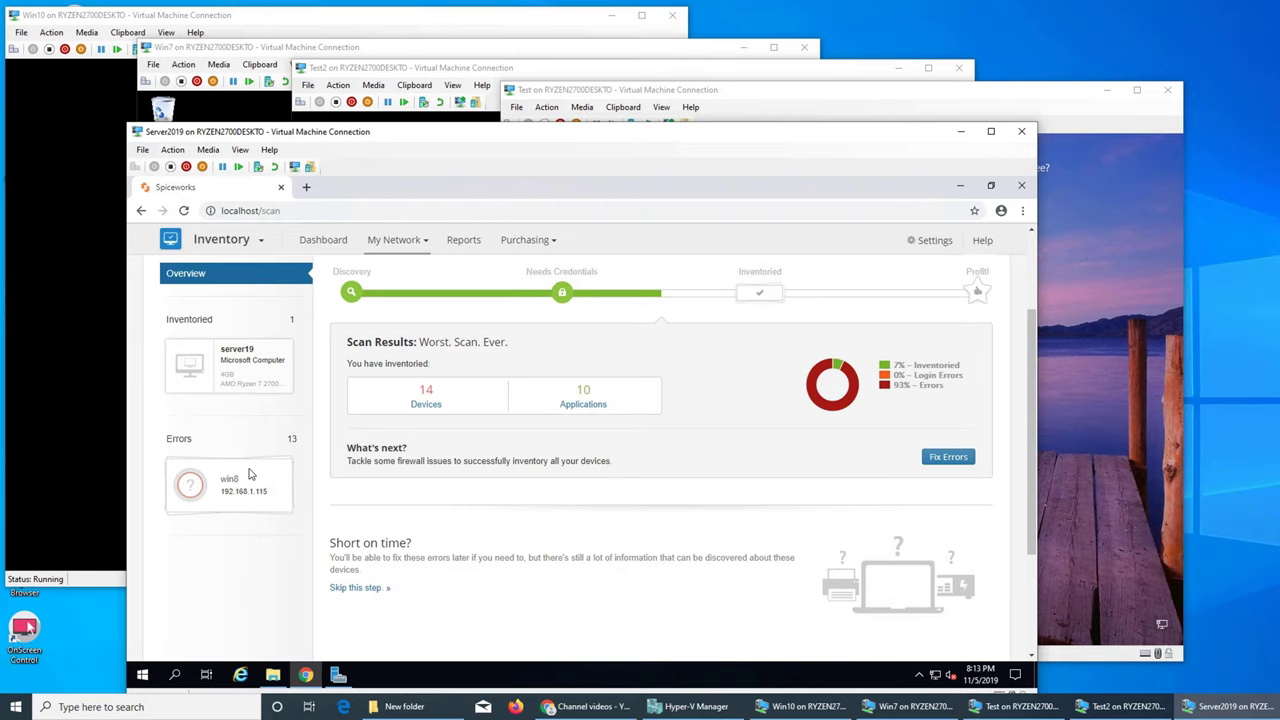
{"action": "left_click", "coordinate": [233, 497]}
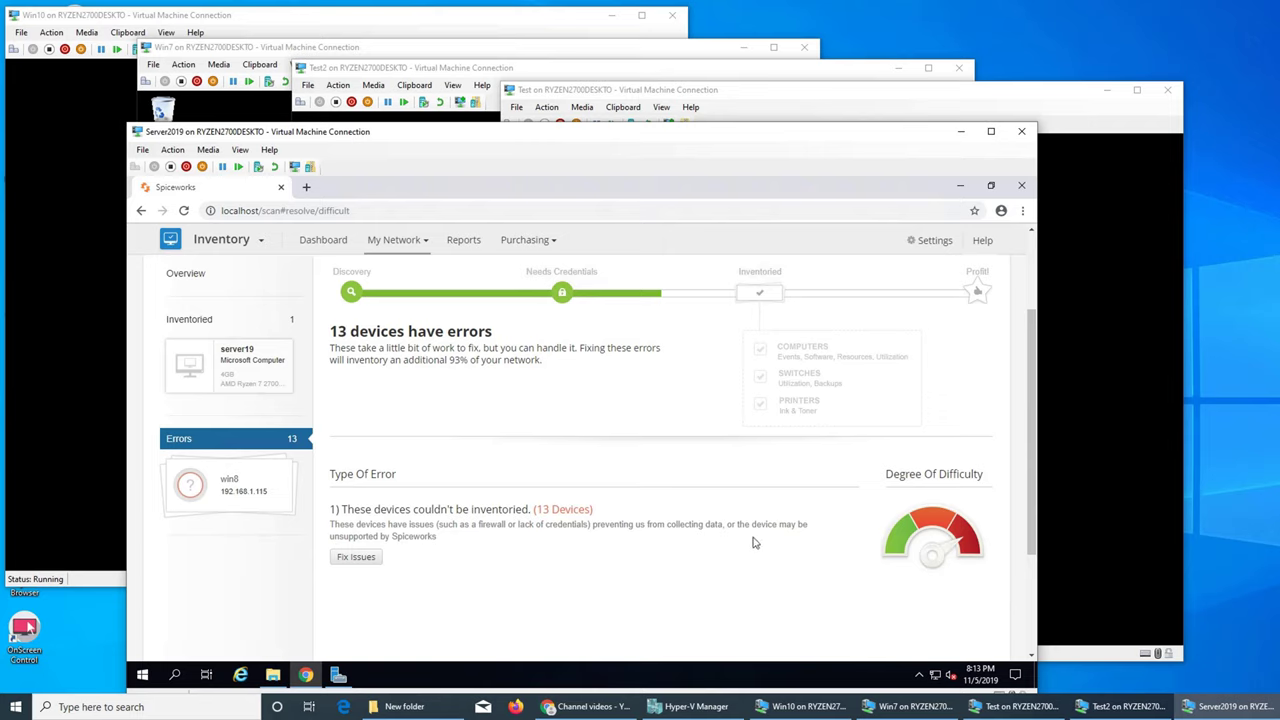
{"action": "left_click", "coordinate": [352, 563]}
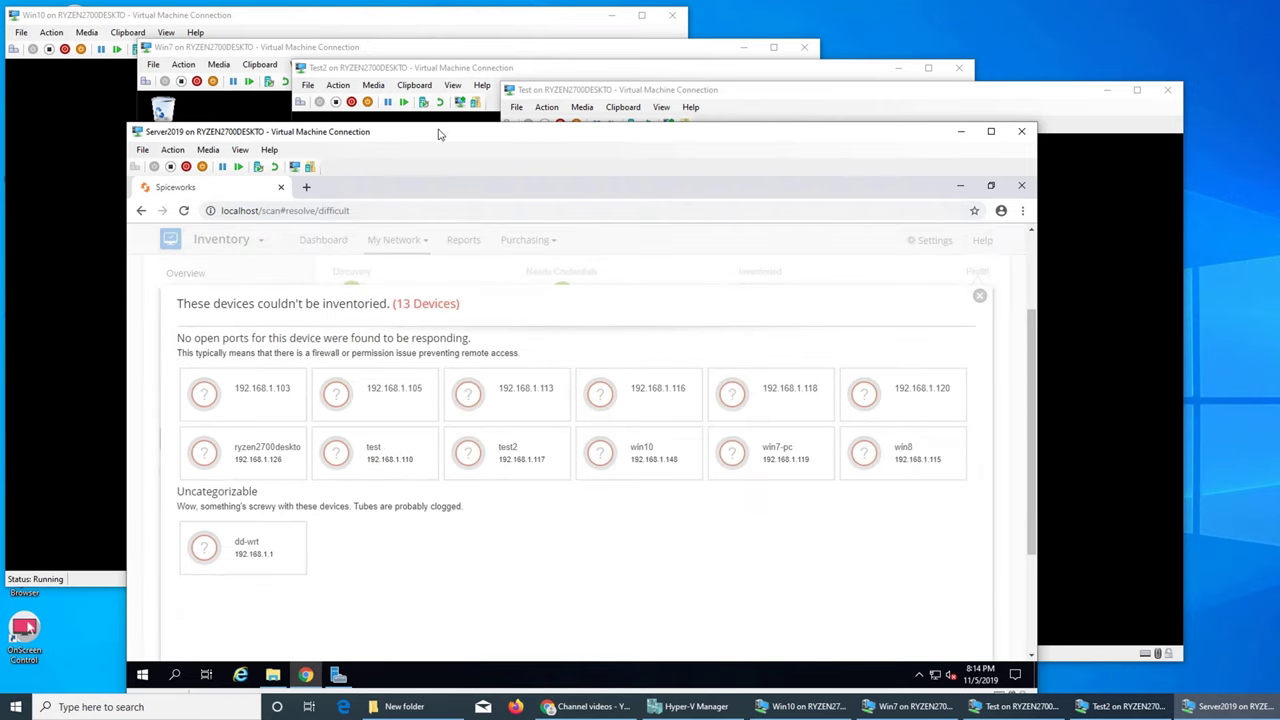
Unlock the Test VM with the account password and open the spiceworks inbound rule's context menu
{"action": "left_click", "coordinate": [530, 95]}
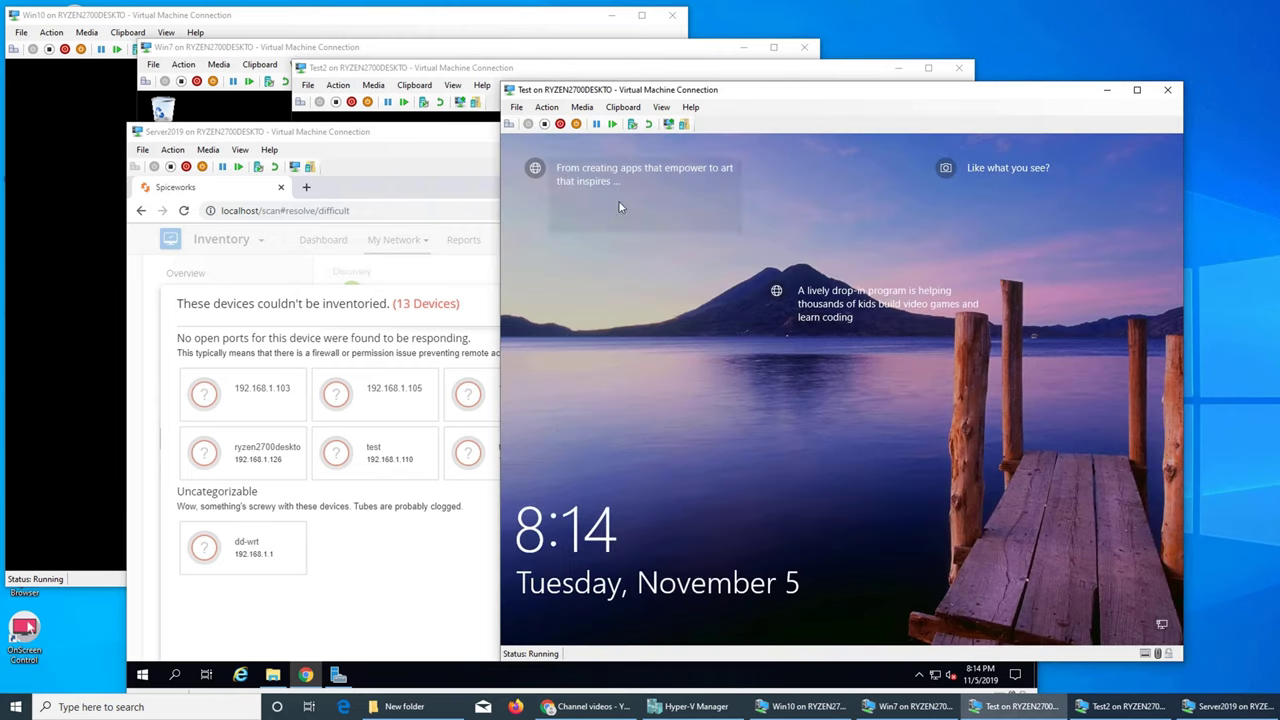
{"action": "left_click", "coordinate": [755, 444]}
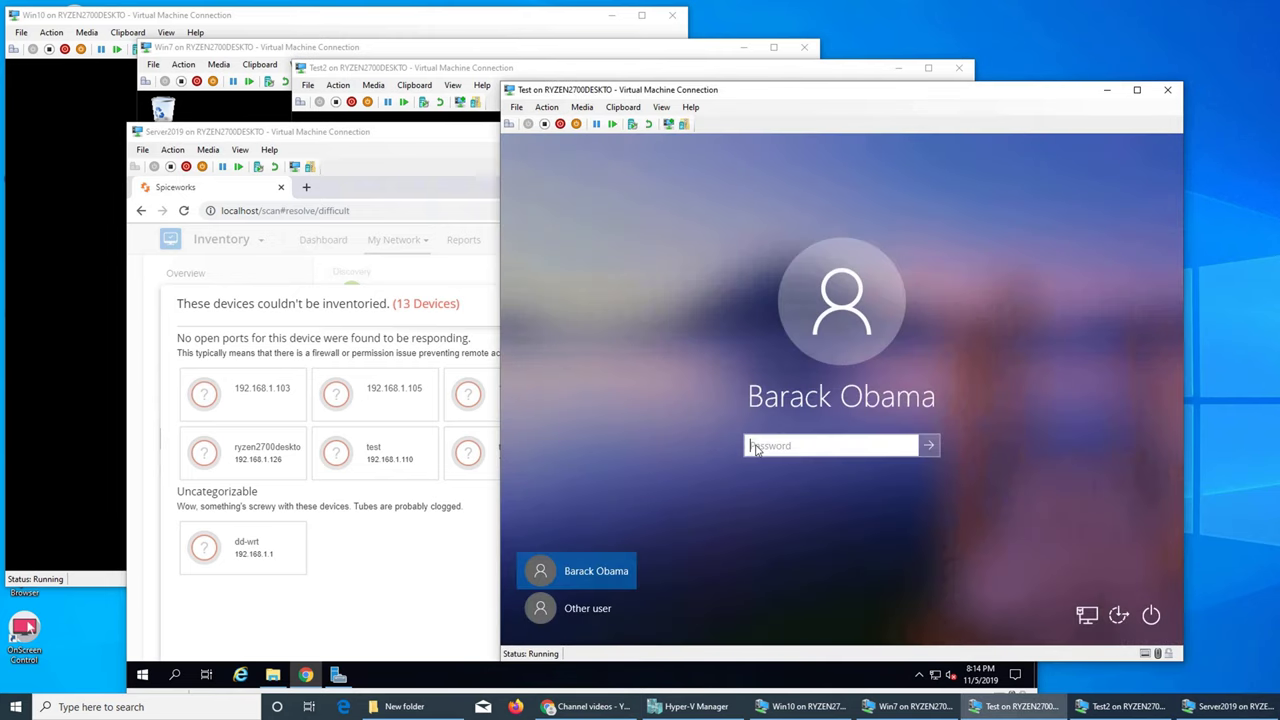
{"action": "type", "text": "•••••••••"}
{"action": "key", "text": "Return"}
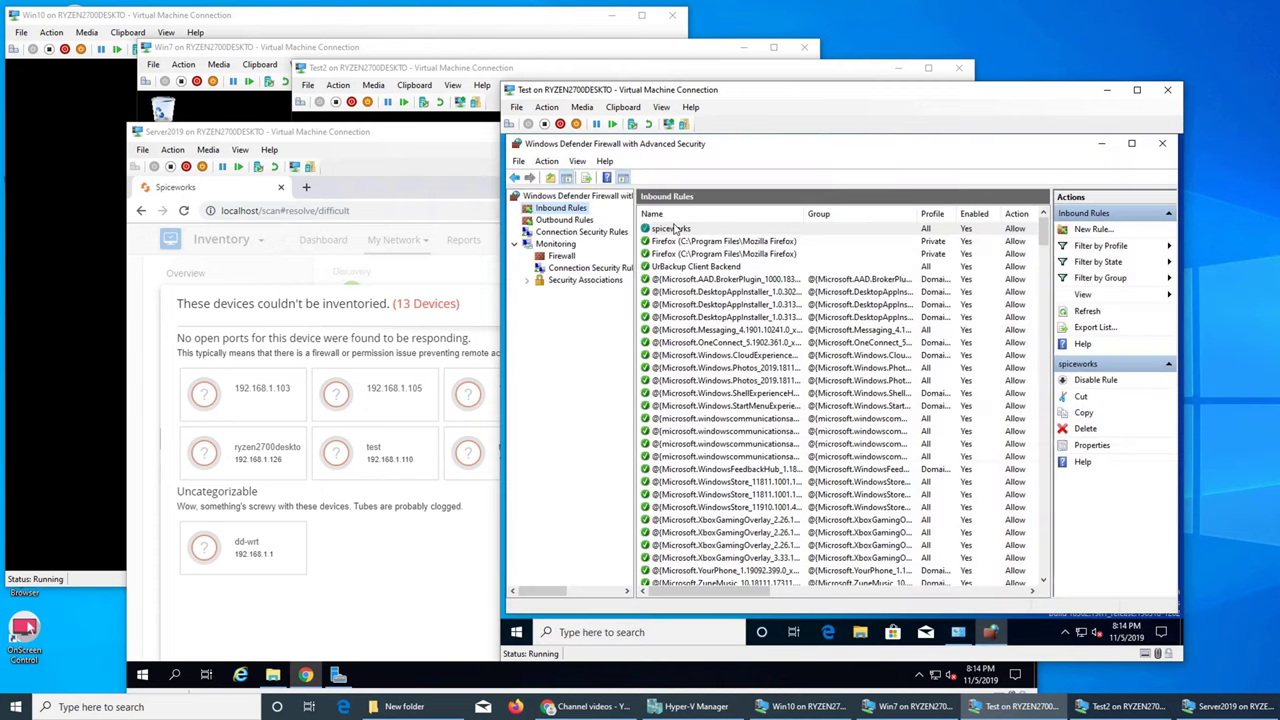
{"action": "left_click", "coordinate": [667, 230]}
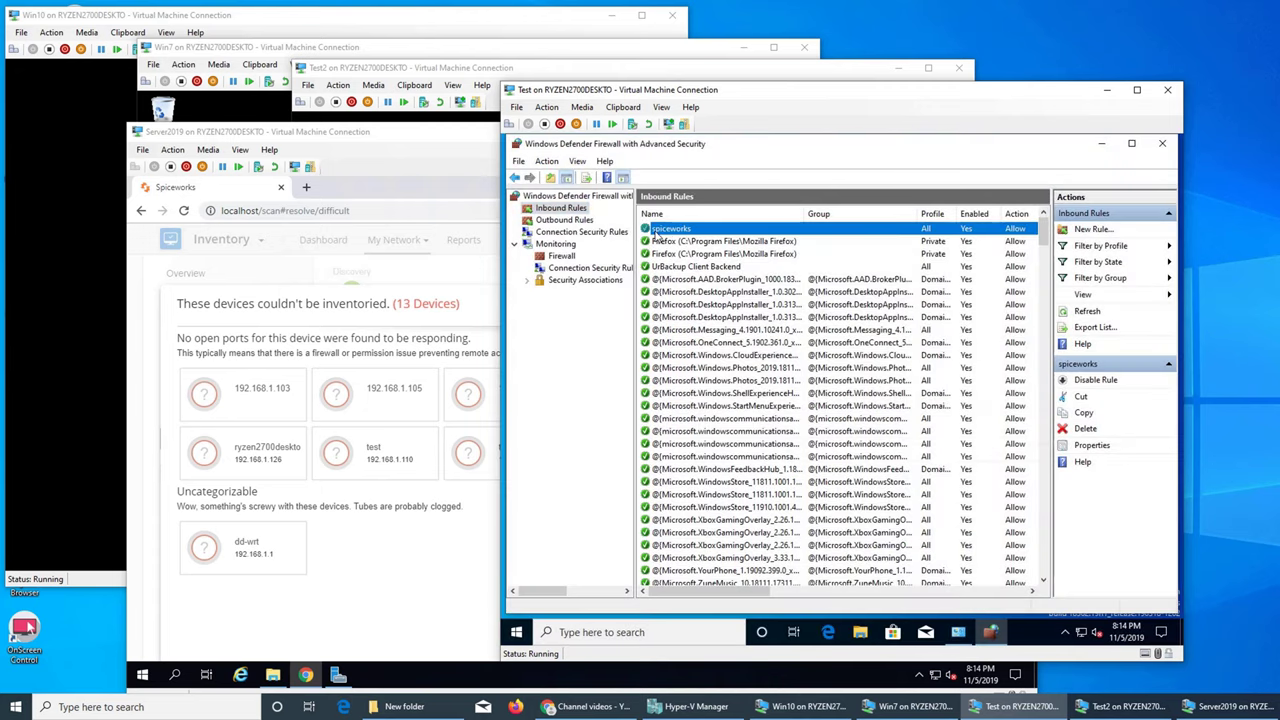
{"action": "right_click", "coordinate": [678, 231]}
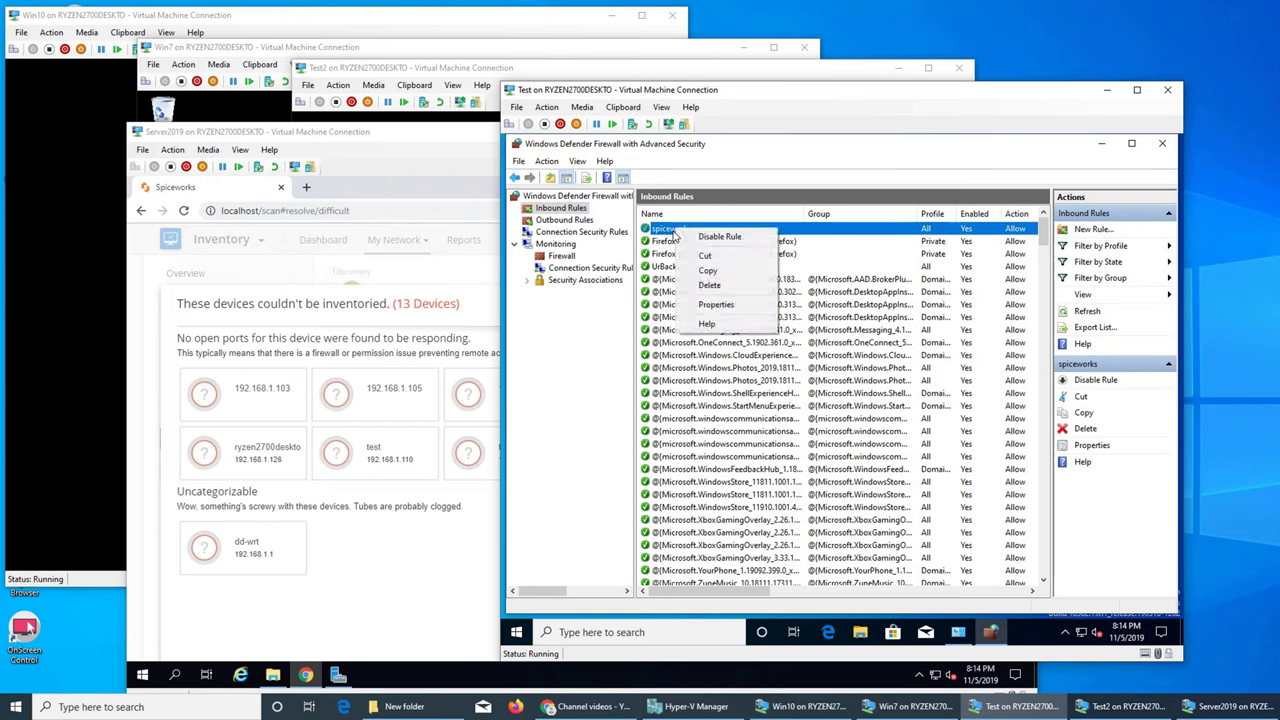
Confirm the spiceworks rule is enabled and allows TCP port 80 from any IP, then close the firewall console
{"action": "left_click", "coordinate": [685, 231]}
{"action": "right_click", "coordinate": [687, 230]}
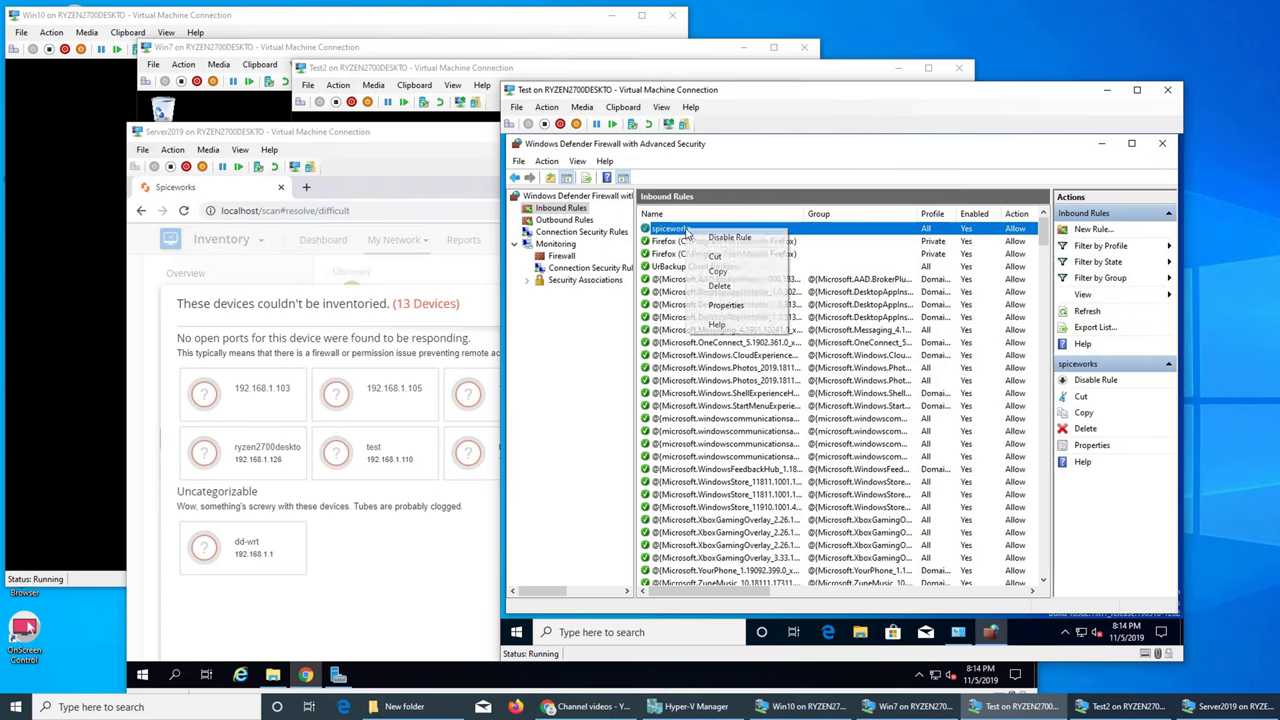
{"action": "left_click", "coordinate": [743, 306]}
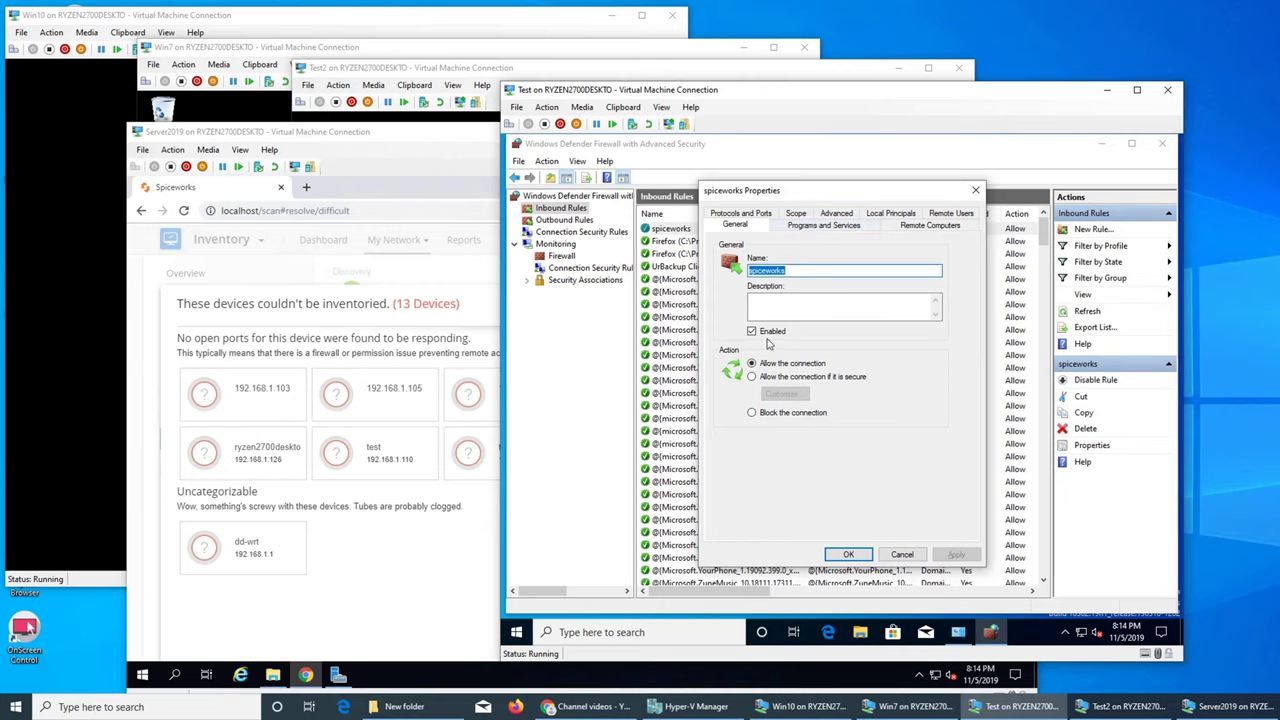
{"action": "left_click", "coordinate": [914, 229]}
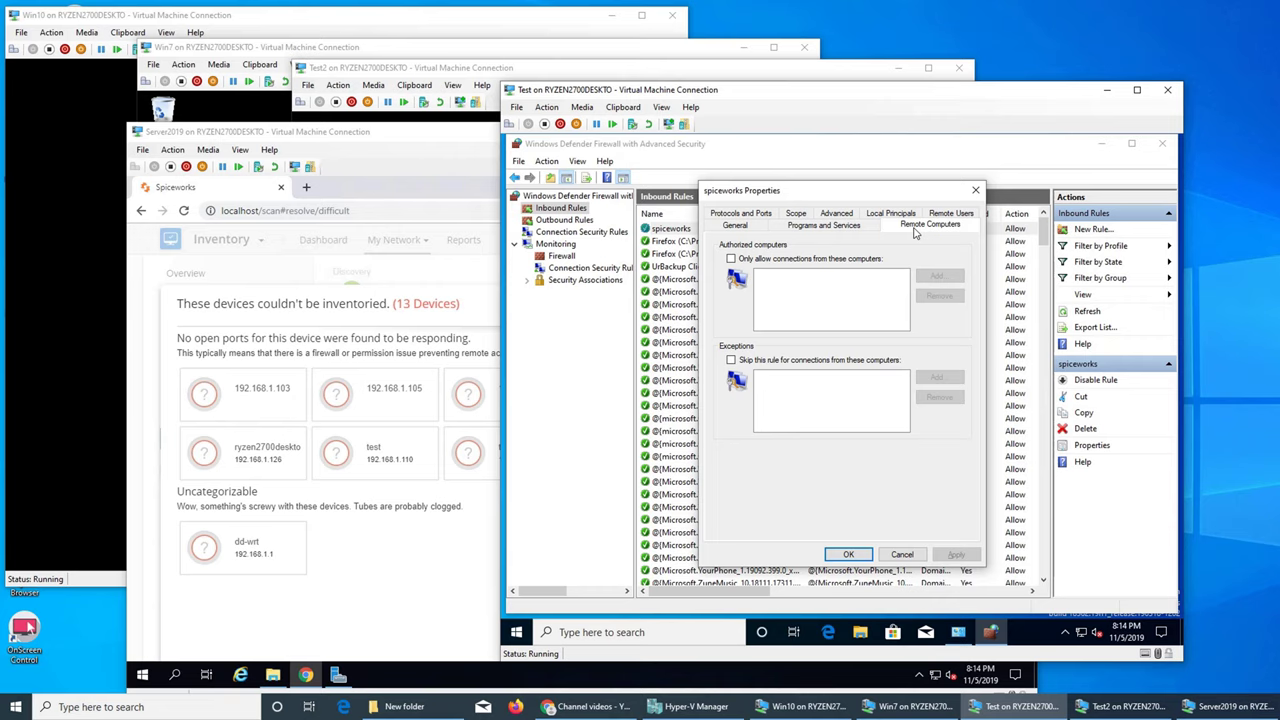
{"action": "left_click", "coordinate": [795, 216]}
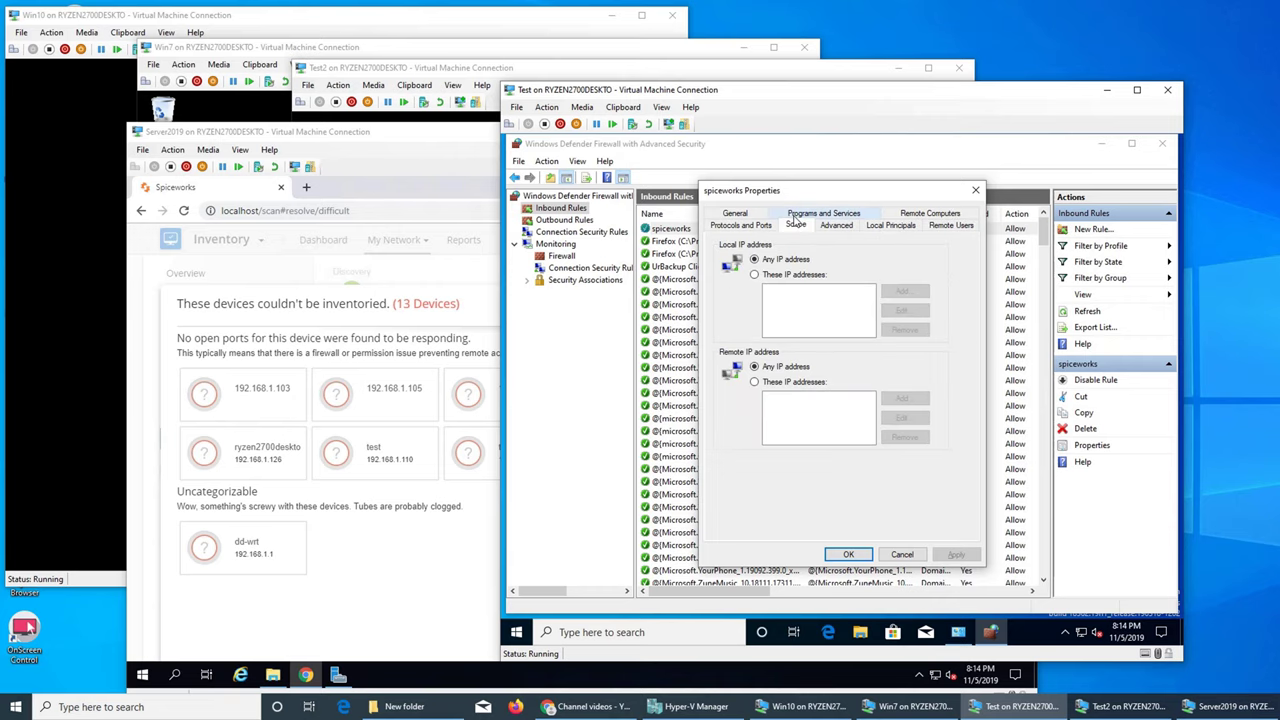
{"action": "left_click", "coordinate": [752, 228]}
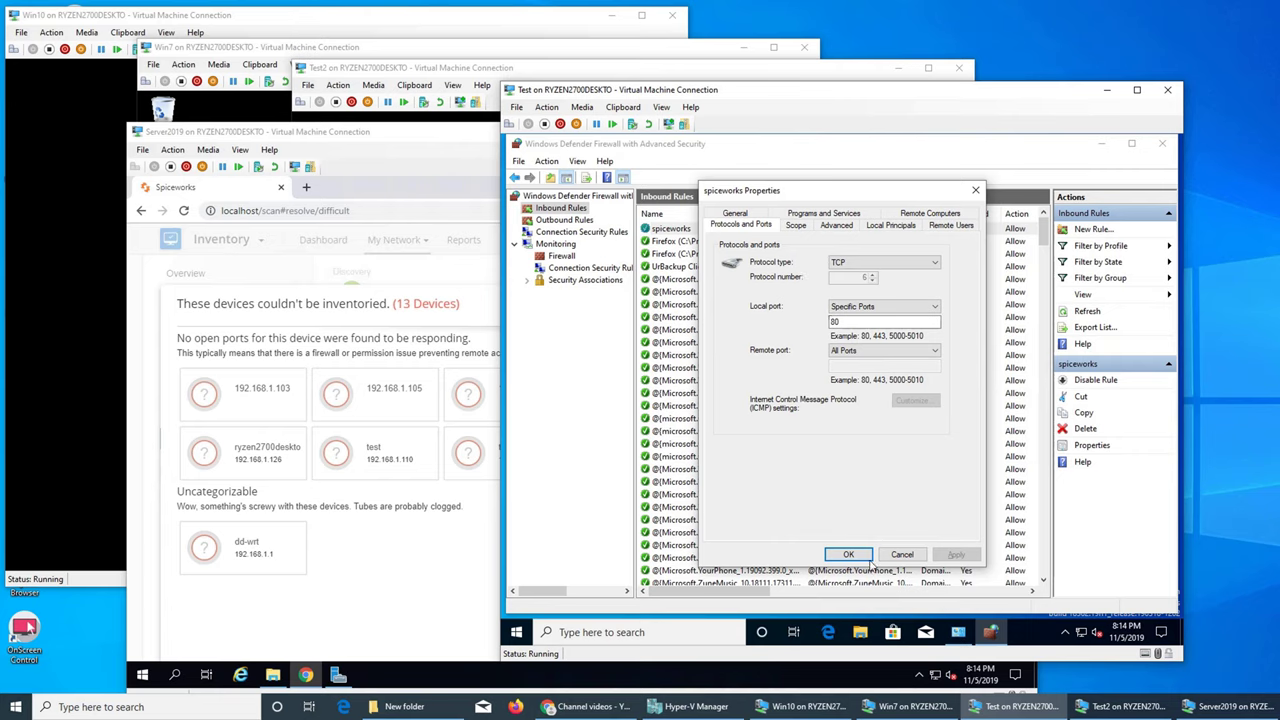
{"action": "left_click", "coordinate": [848, 555]}
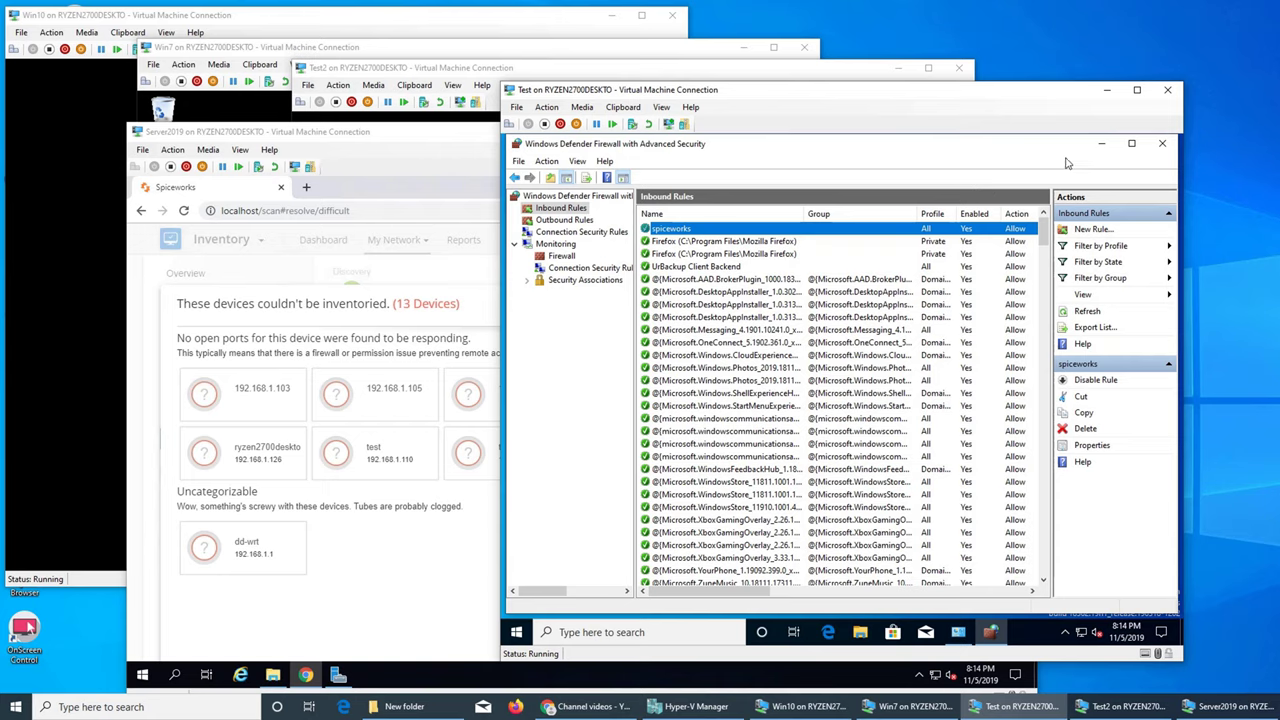
{"action": "left_click", "coordinate": [1160, 147]}
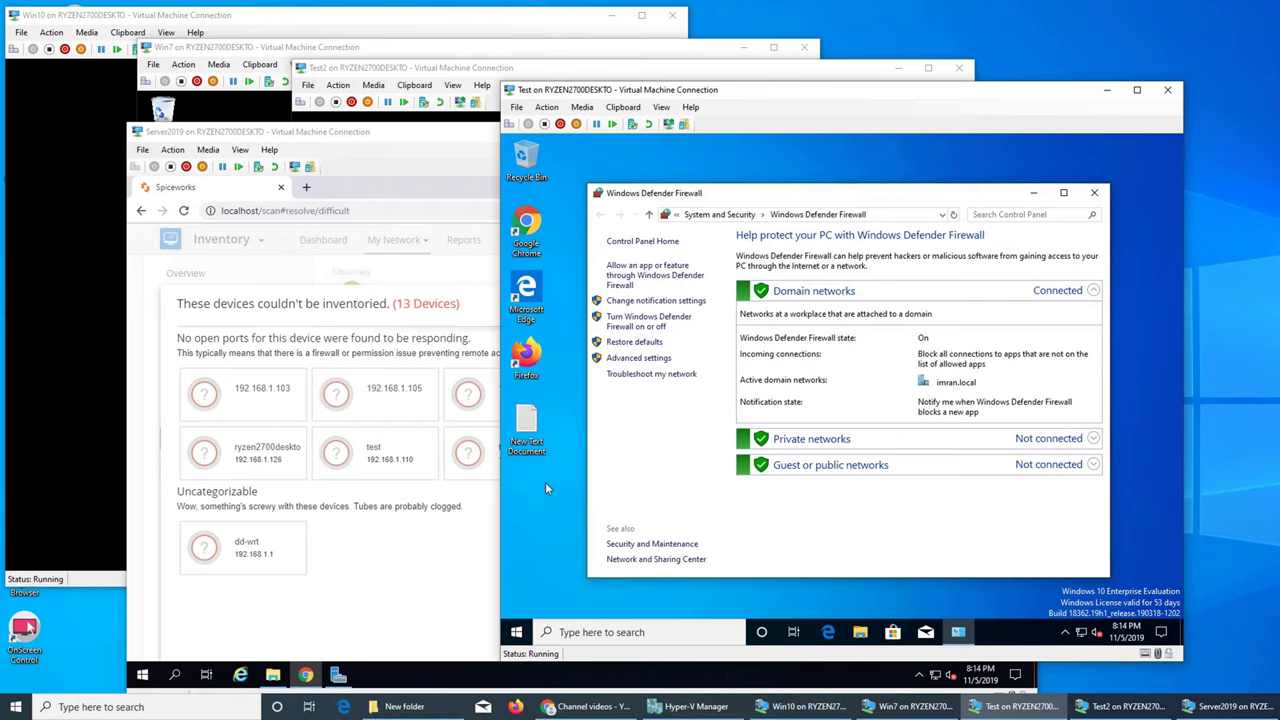
On the Server2019 VM, close the Spiceworks Chrome window and bring up the Win+X administration menu
{"action": "left_click", "coordinate": [425, 148]}
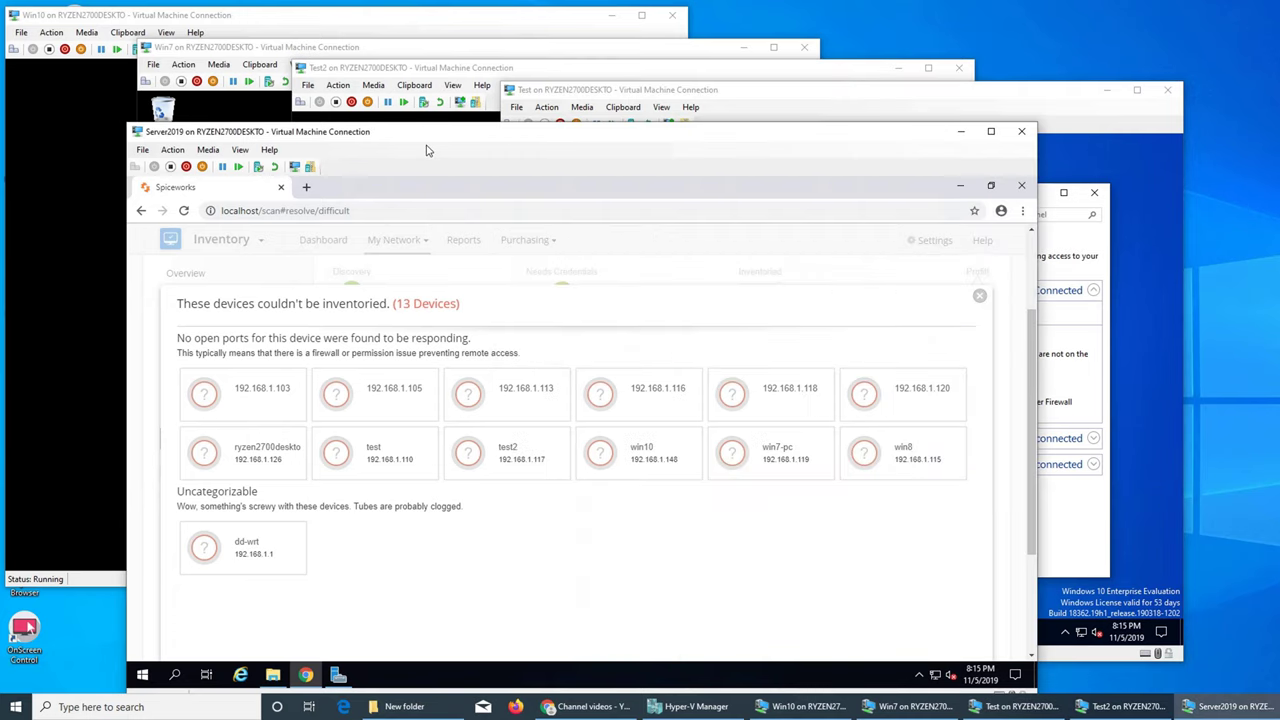
{"action": "left_click", "coordinate": [1021, 185]}
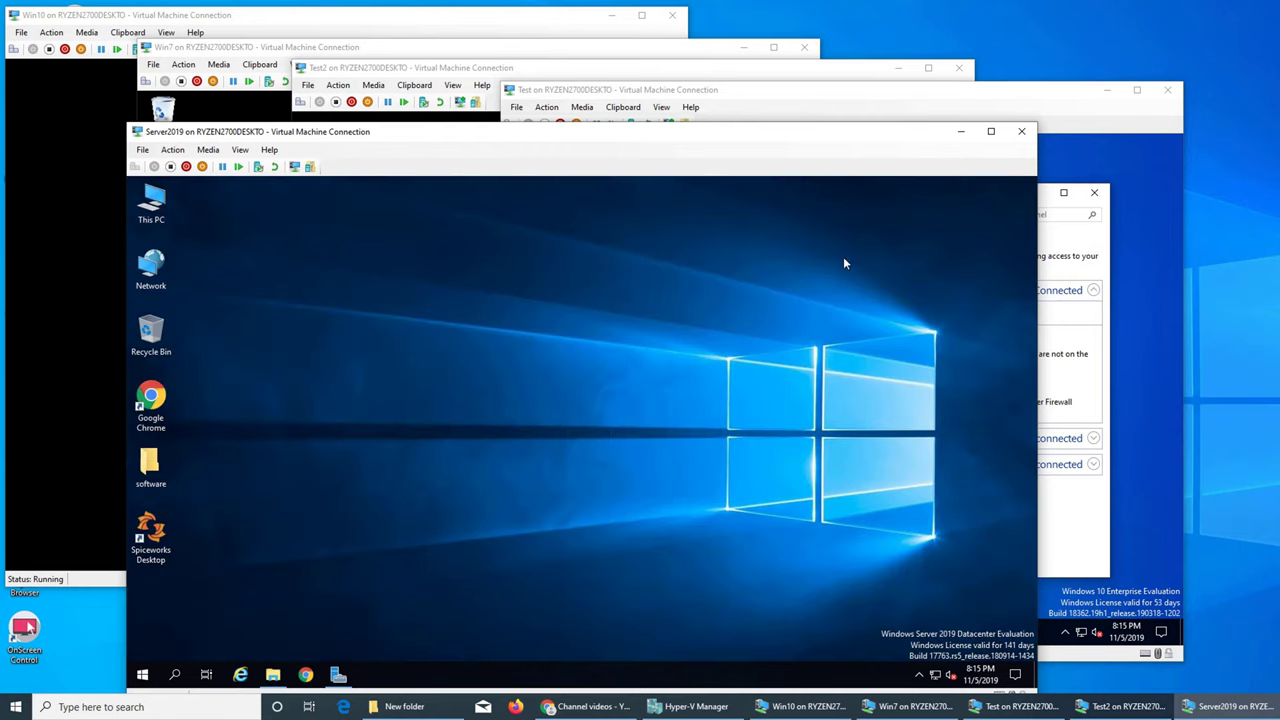
{"action": "right_click", "coordinate": [145, 676]}
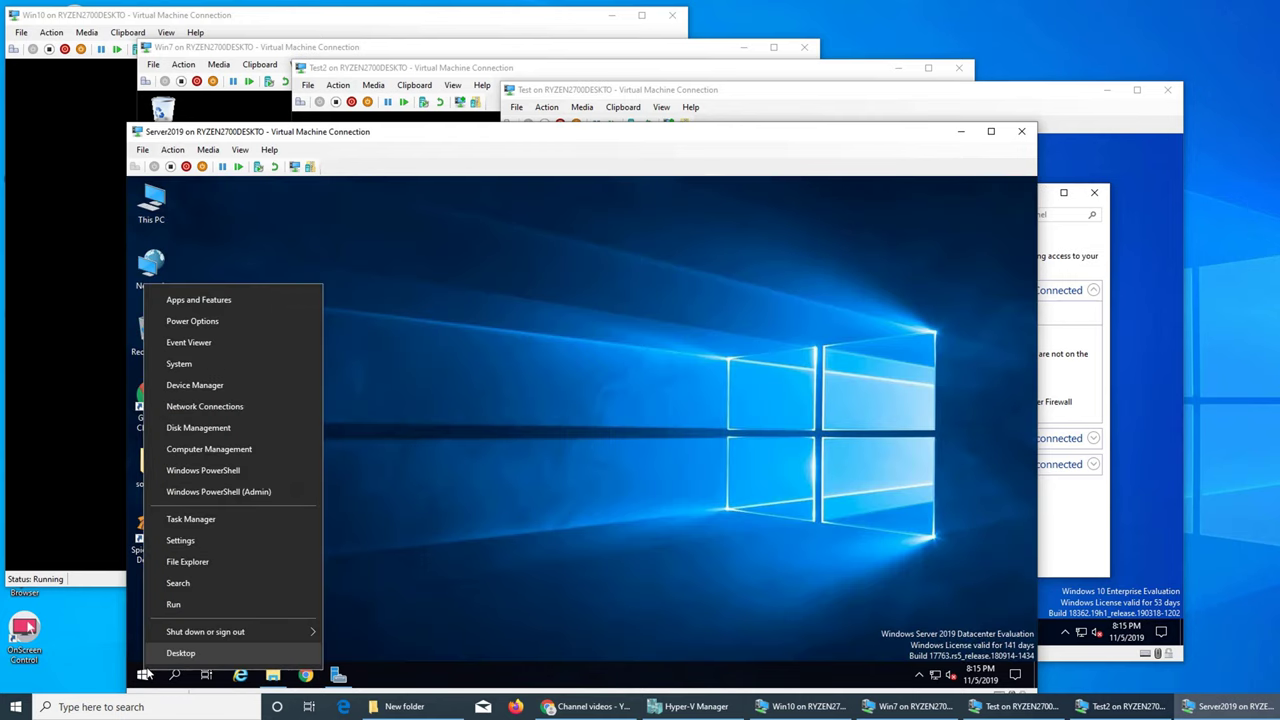